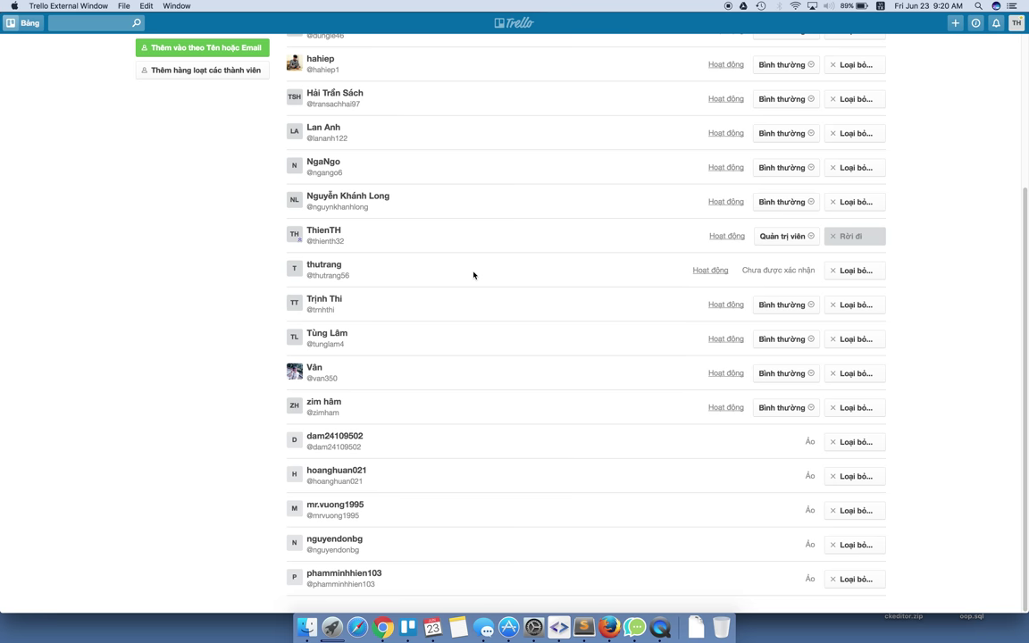
# Open the PHP1706 board from the T3H - PHP1706 team's boards list.
pyautogui.scroll(-5, 474, 276)
pyautogui.doubleClick(810, 442)
pyautogui.click(764, 447)
pyautogui.scroll(1, 640, 438)
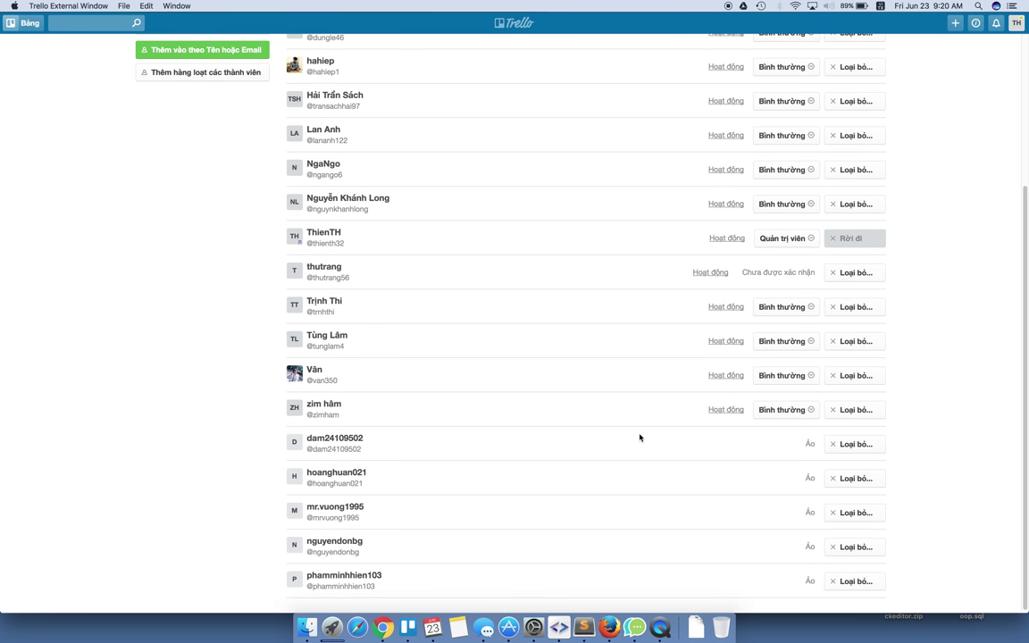
pyautogui.scroll(5, 634, 427)
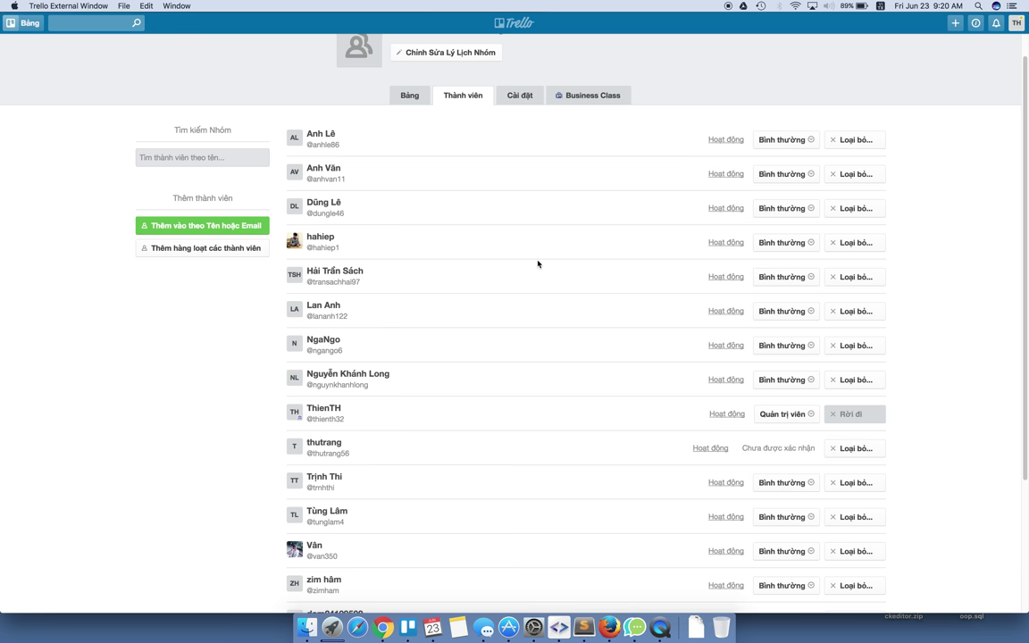
pyautogui.click(408, 98)
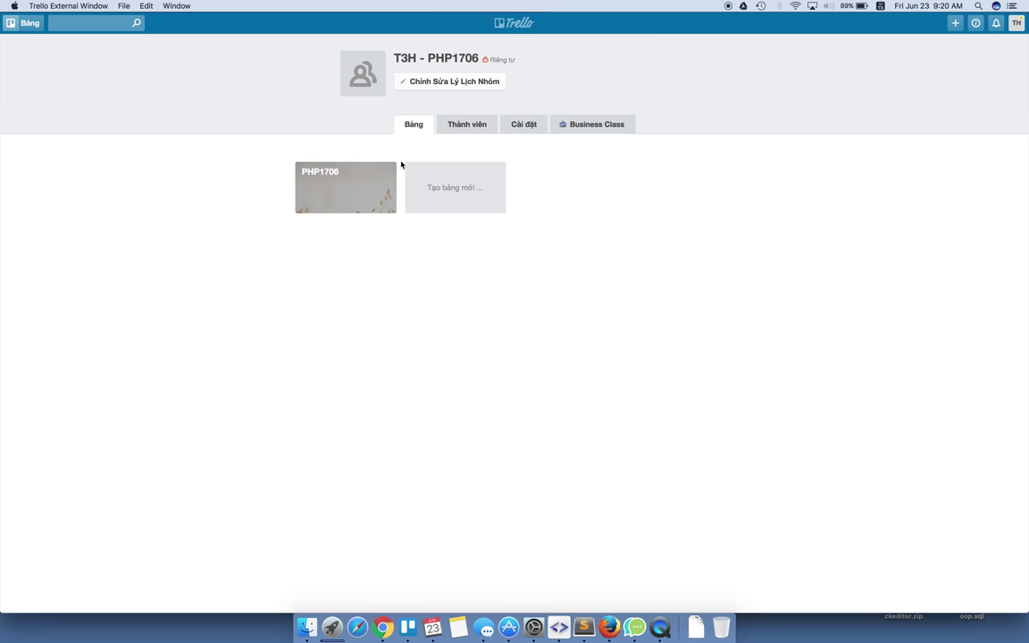
pyautogui.click(318, 188)
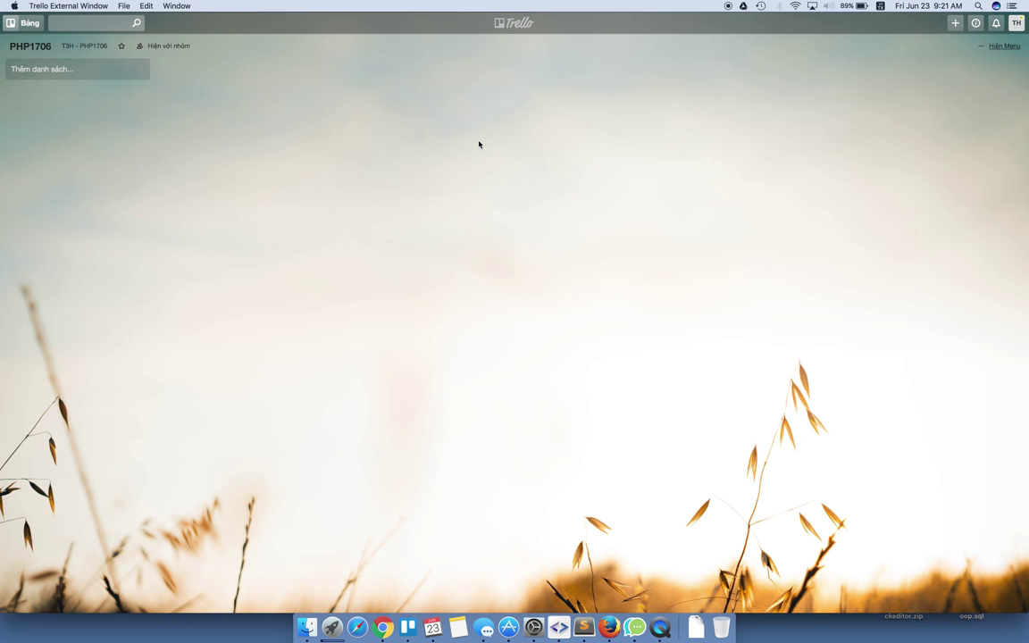
# Add the lists Thông báo, Nội dung bài học, Bài tập về nhà and Bài làm.
pyautogui.click(43, 70)
pyautogui.write('Thông báo')
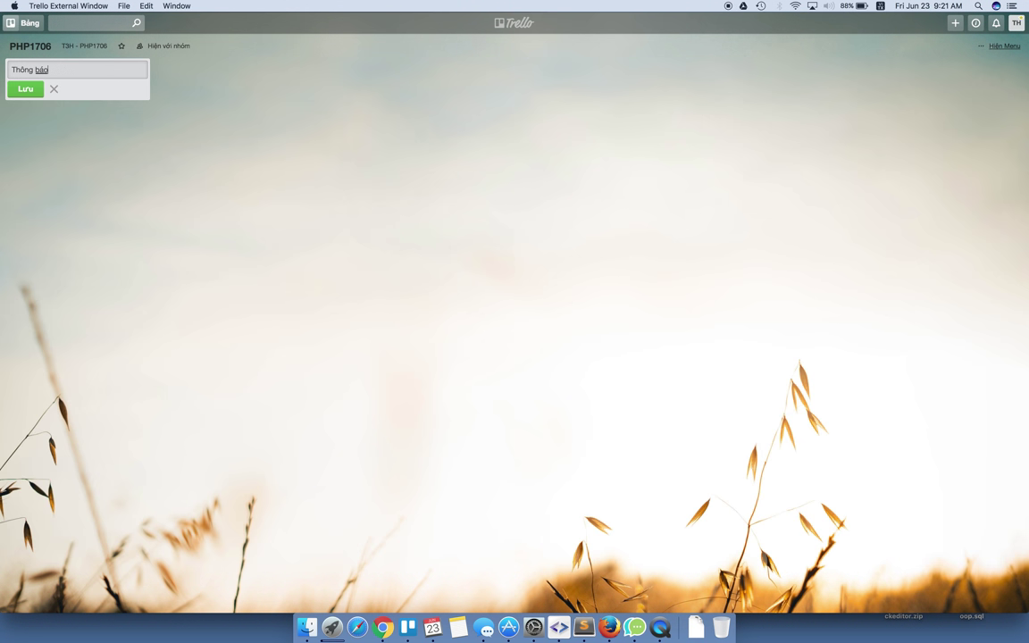
pyautogui.press('Return')
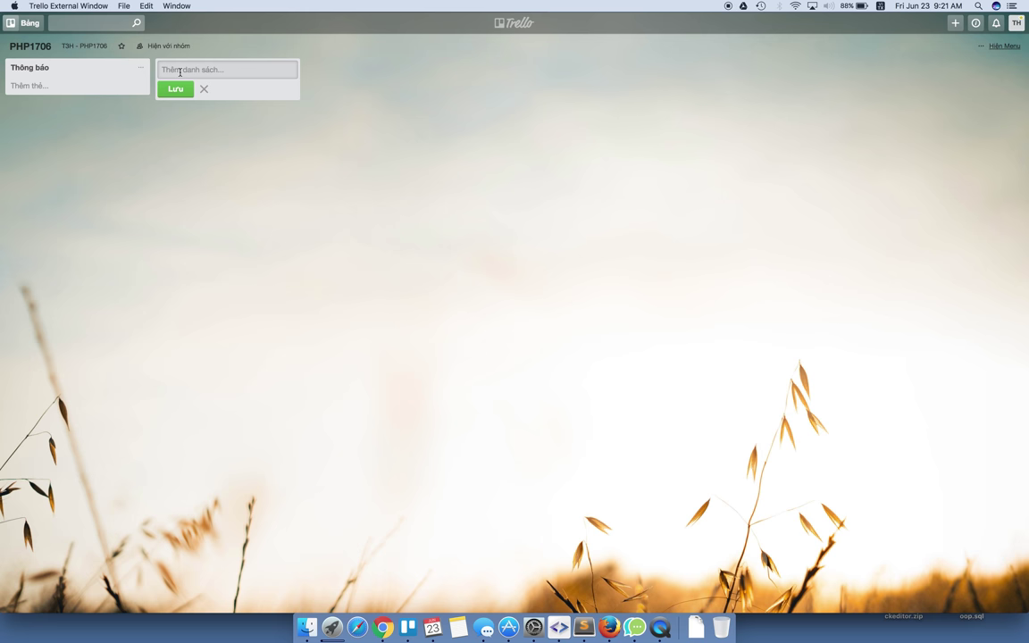
pyautogui.write('Nối')
pyautogui.write(' dung bài học')
pyautogui.press('Return')
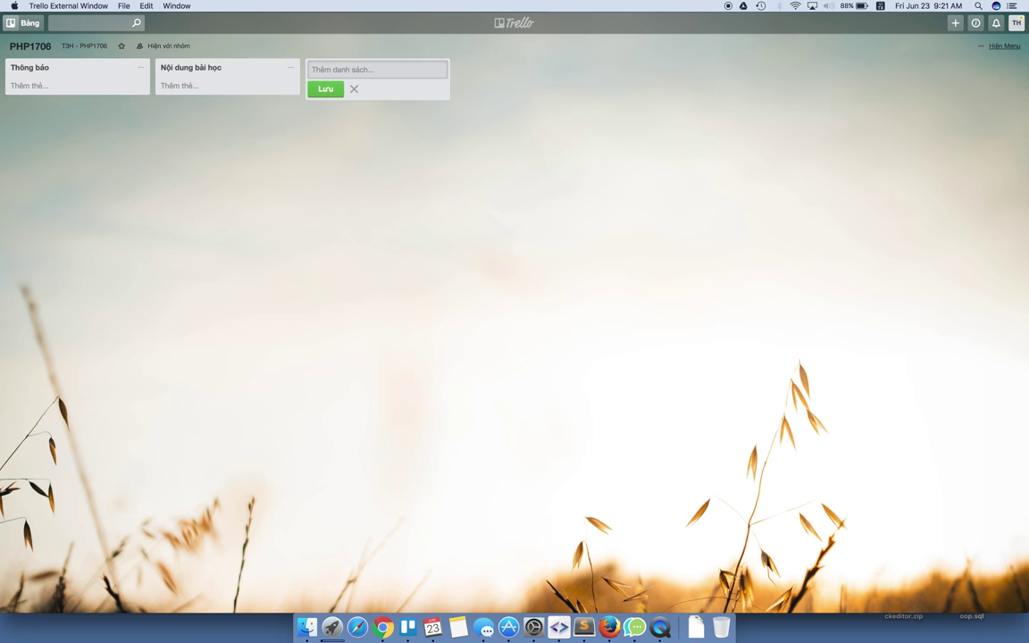
pyautogui.write('Bài tập về nhà')
pyautogui.press('Return')
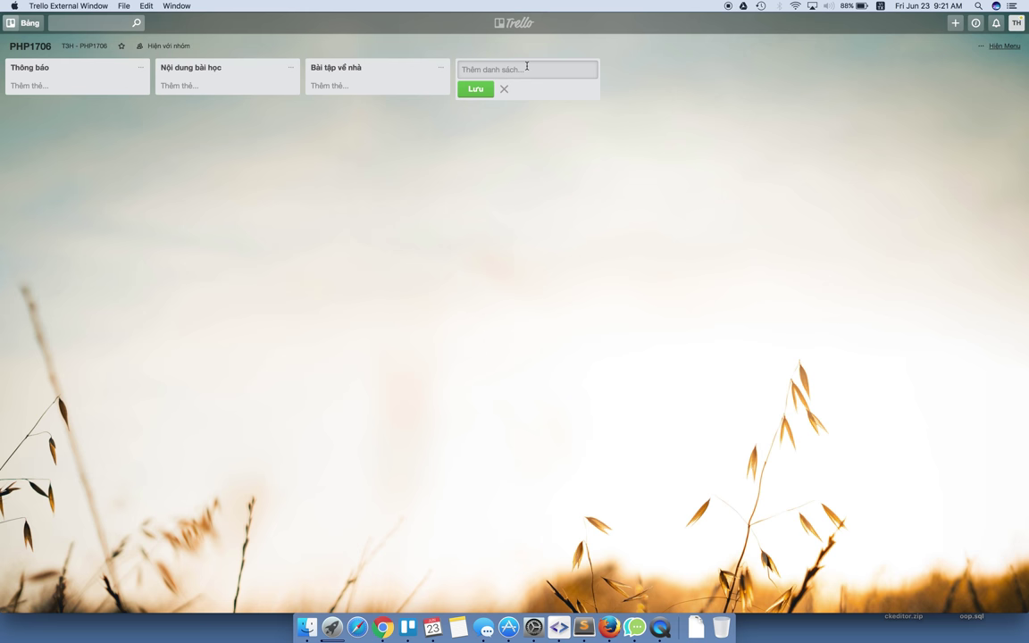
pyautogui.write('Bài lạ')
pyautogui.write('mf')
pyautogui.press('Return')
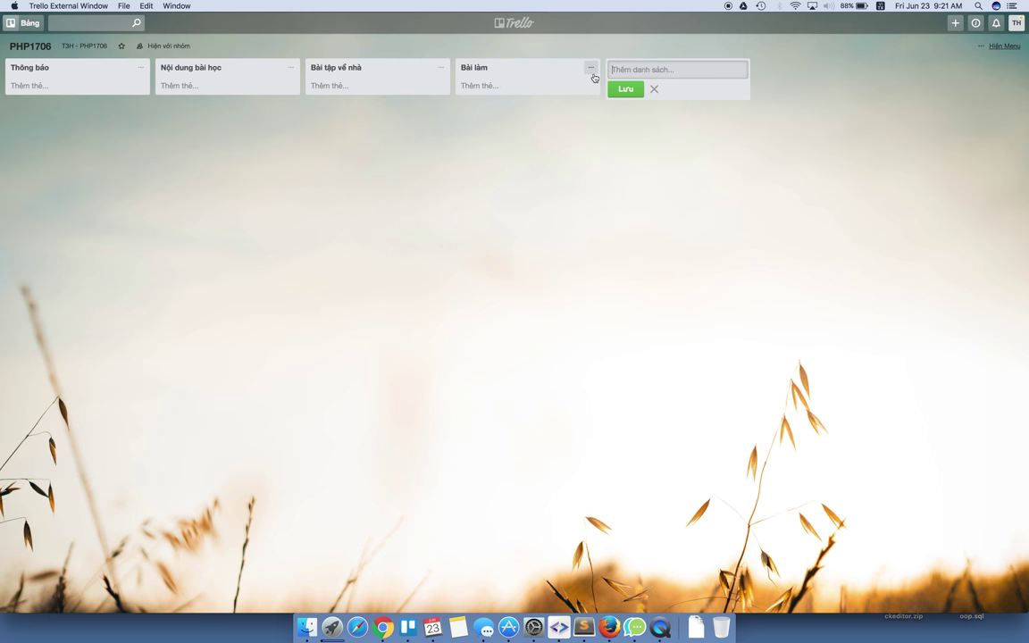
# Add the lists Đang làm, Cần review, Đang review and Hoàn thành.
pyautogui.write('DDang lamf')
pyautogui.press('Return')
pyautogui.write('Caanf revie')
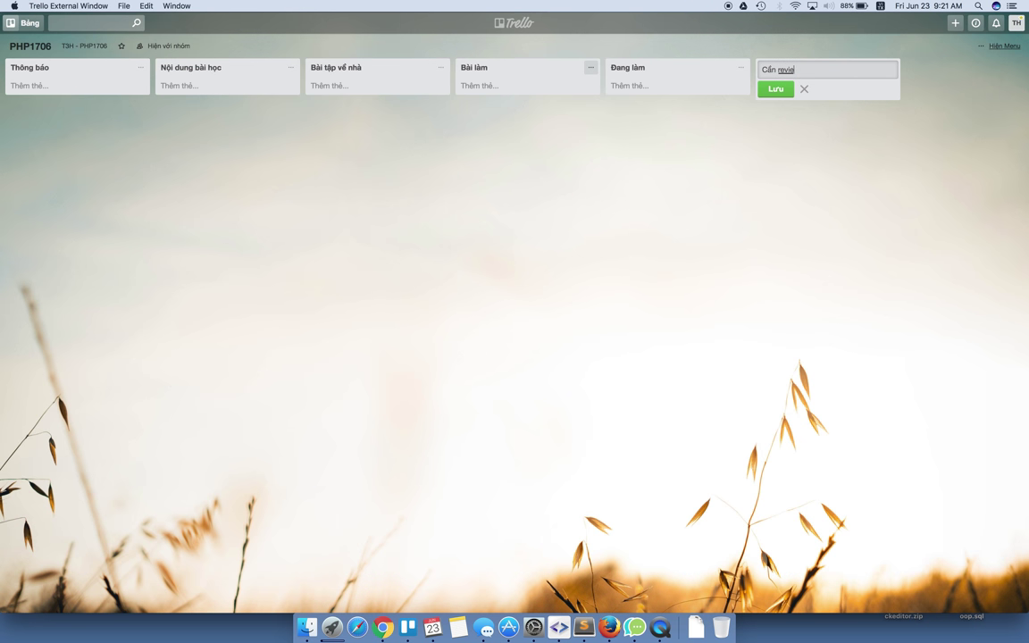
pyautogui.write('w')
pyautogui.press('Return')
pyautogui.write('ddang vieview')
pyautogui.press('Return')
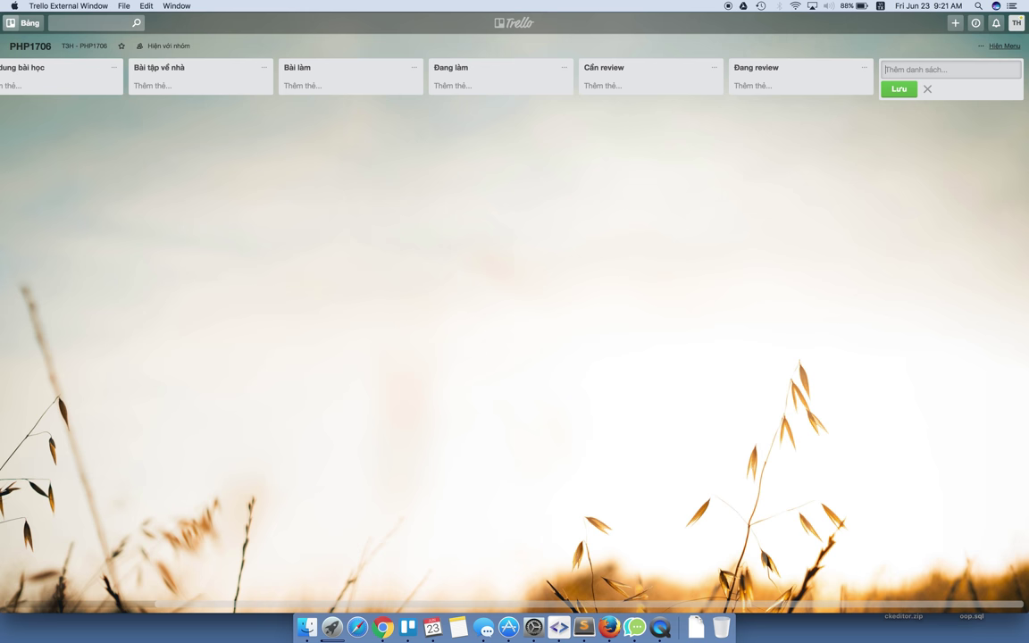
pyautogui.write('Hoanf thanh')
pyautogui.press('Return')
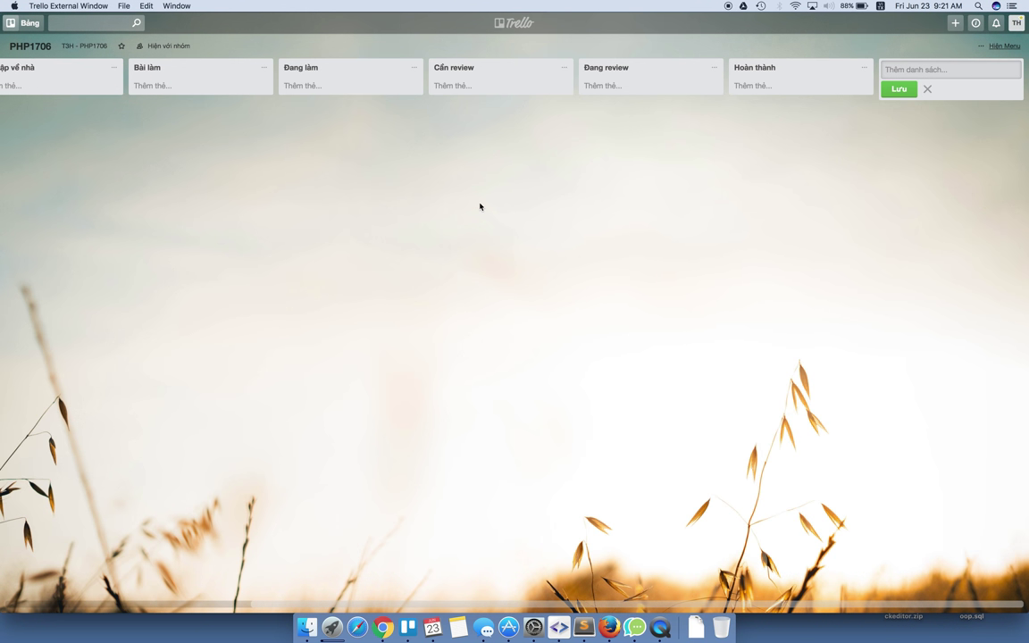
pyautogui.hscroll(-5, 273, 184)
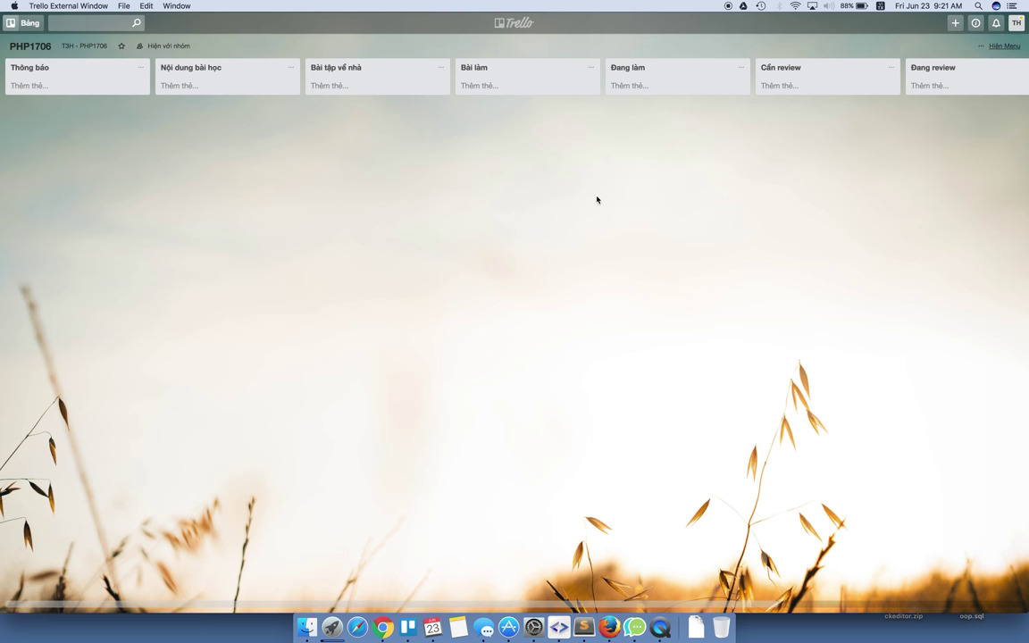
# Add the card 'Lịch học của lớp 1706' to the Thông báo list.
pyautogui.click(52, 87)
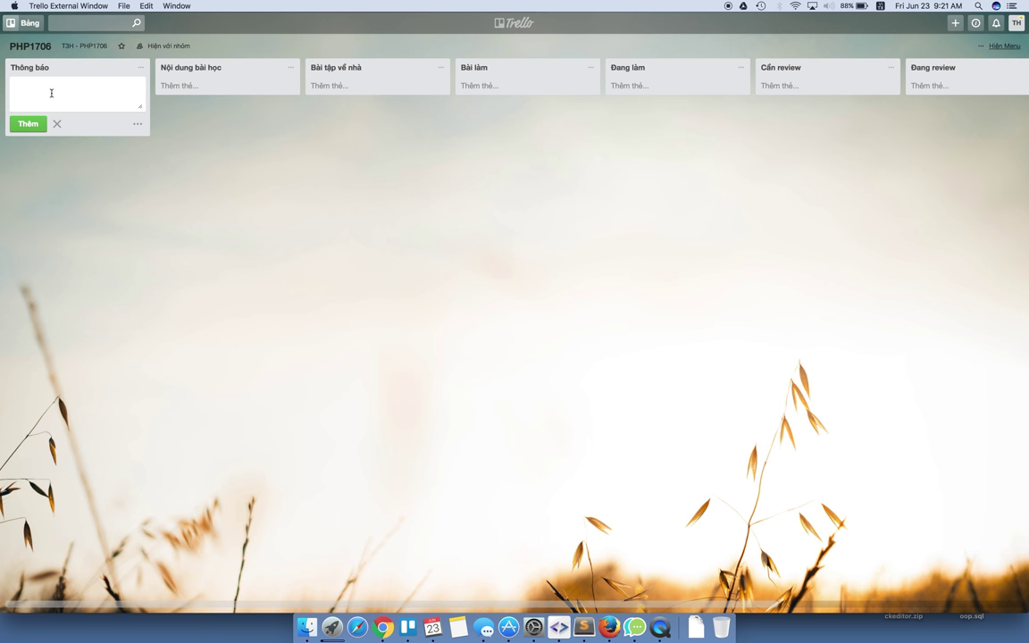
pyautogui.click(257, 156)
pyautogui.click(68, 87)
pyautogui.write('Lịch học của lọ')
pyautogui.write('p 1706')
pyautogui.press('Return')
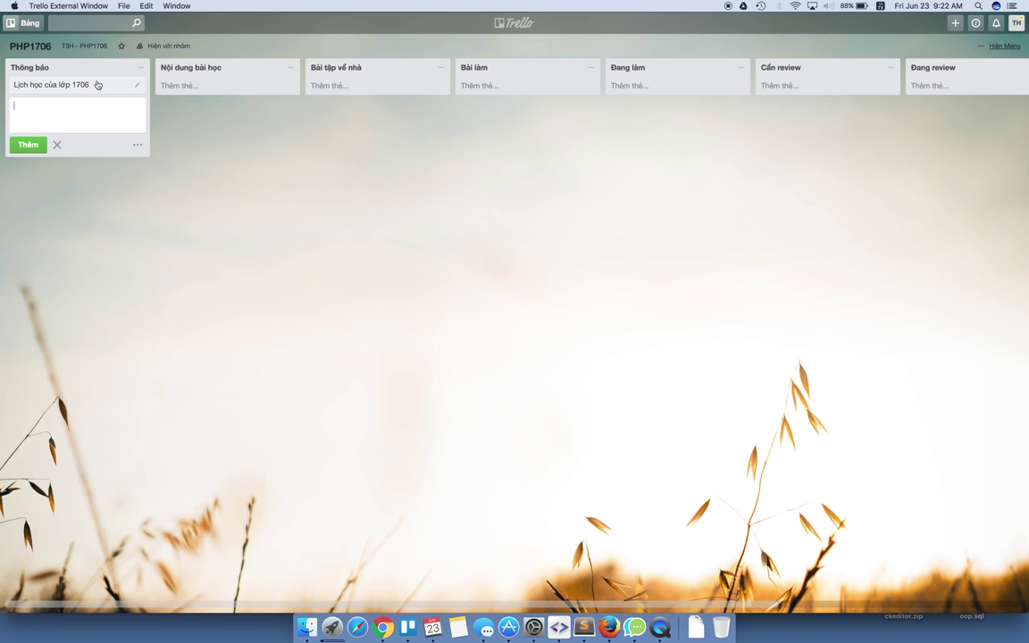
pyautogui.press('Escape')
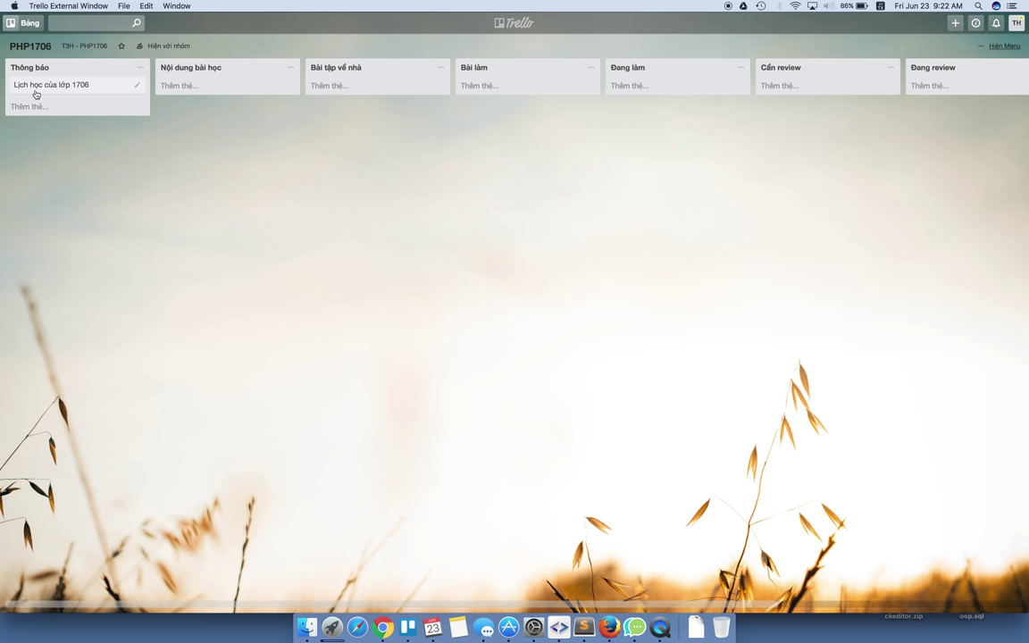
# Describe the card's schedule: Thursdays and Sundays every week, time 18h00 - 21h00.
pyautogui.click(52, 85)
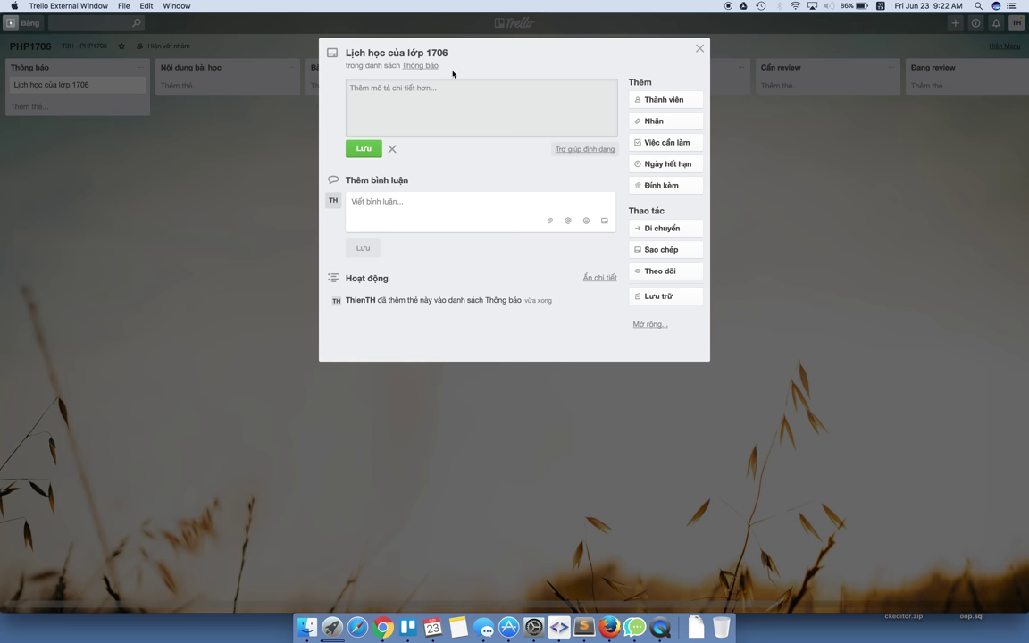
pyautogui.write('Lịch học cố')
pyautogui.write(' định của lợp')
pyautogui.write(' Thứ ')
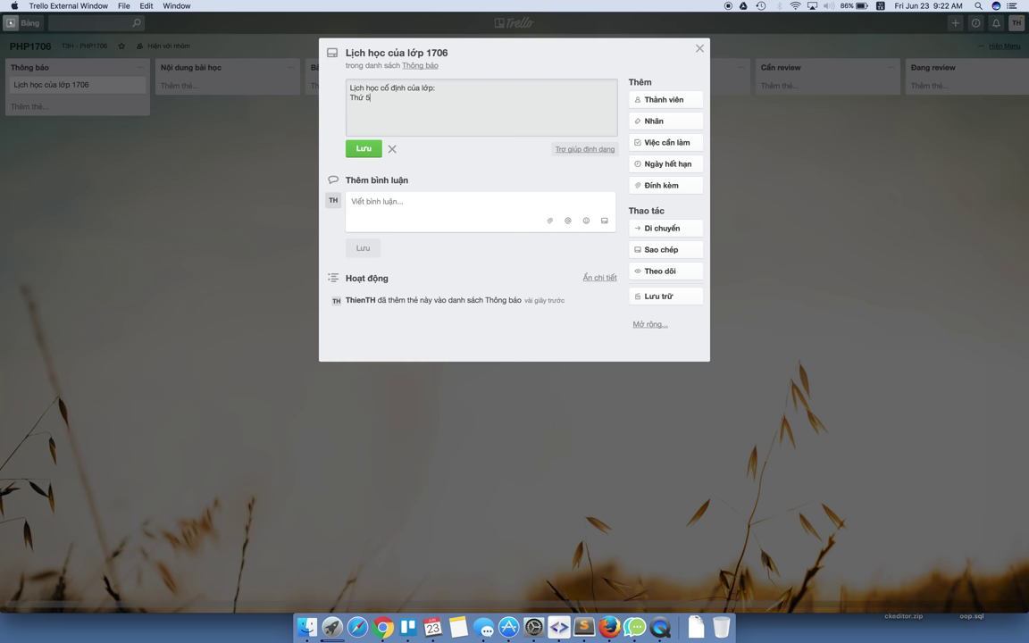
pyautogui.write('5 và chủ nhật cả')
pyautogui.write('c tuần')
pyautogui.press('Return')
pyautogui.write('thời gian: ')
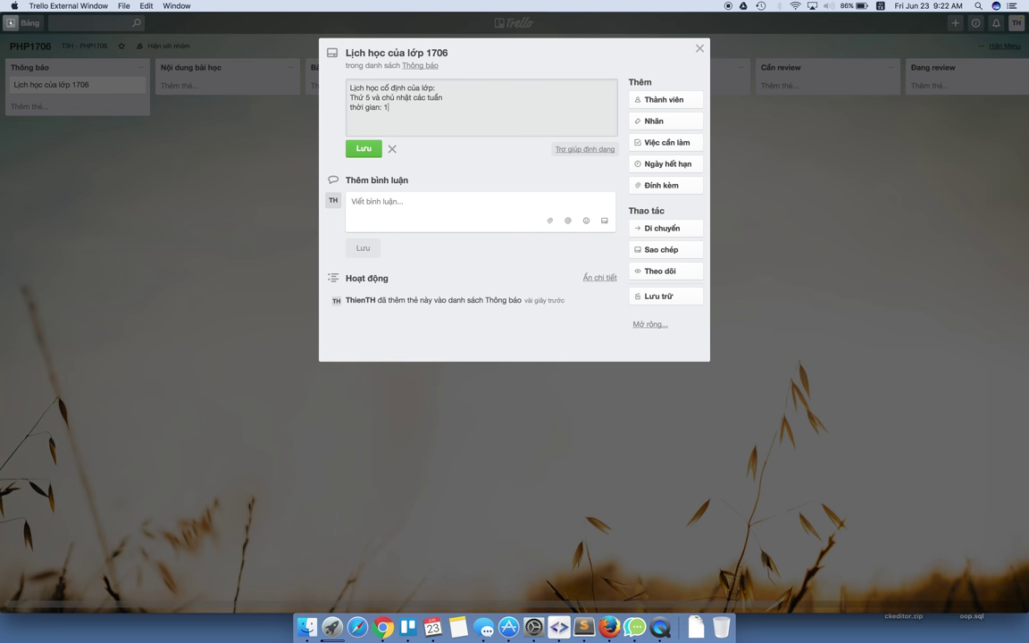
pyautogui.write('18h00 - 21h00')
# Save the description, then apply the blue label and name it 'Thông báo'.
pyautogui.click(363, 148)
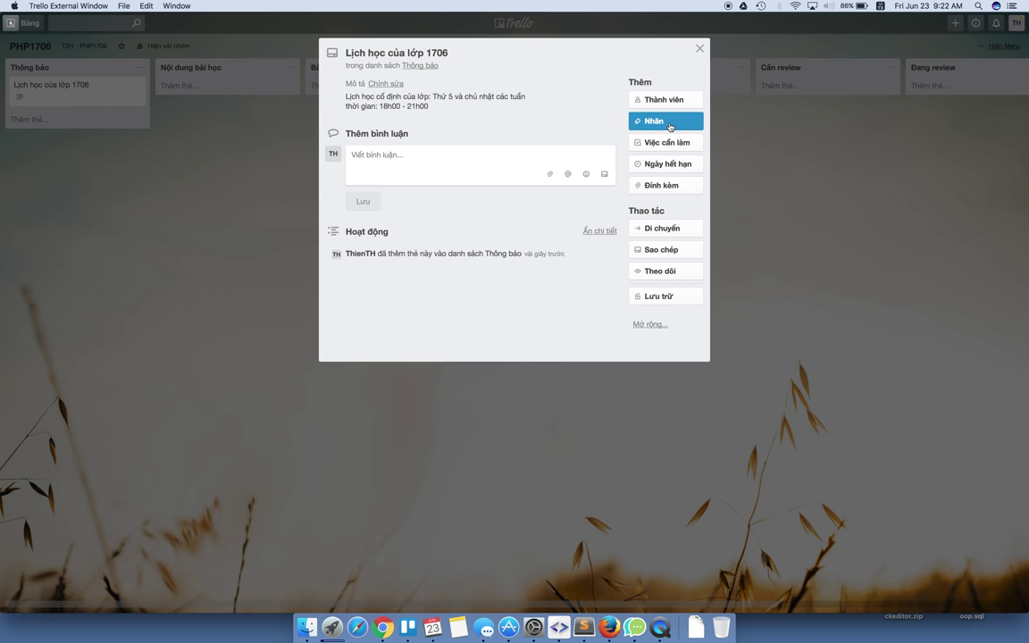
pyautogui.click(670, 126)
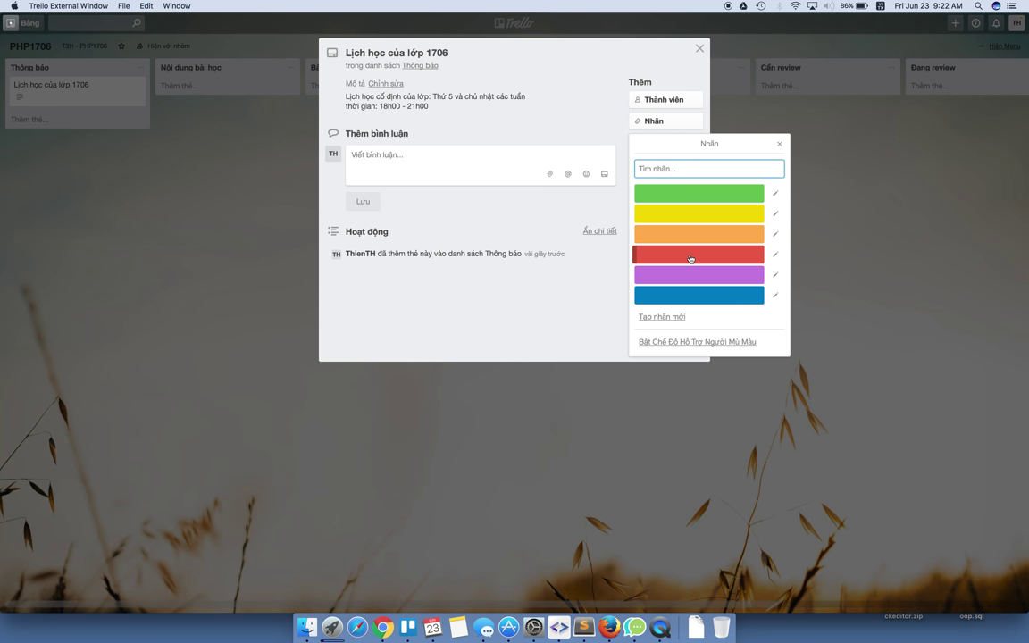
pyautogui.click(689, 299)
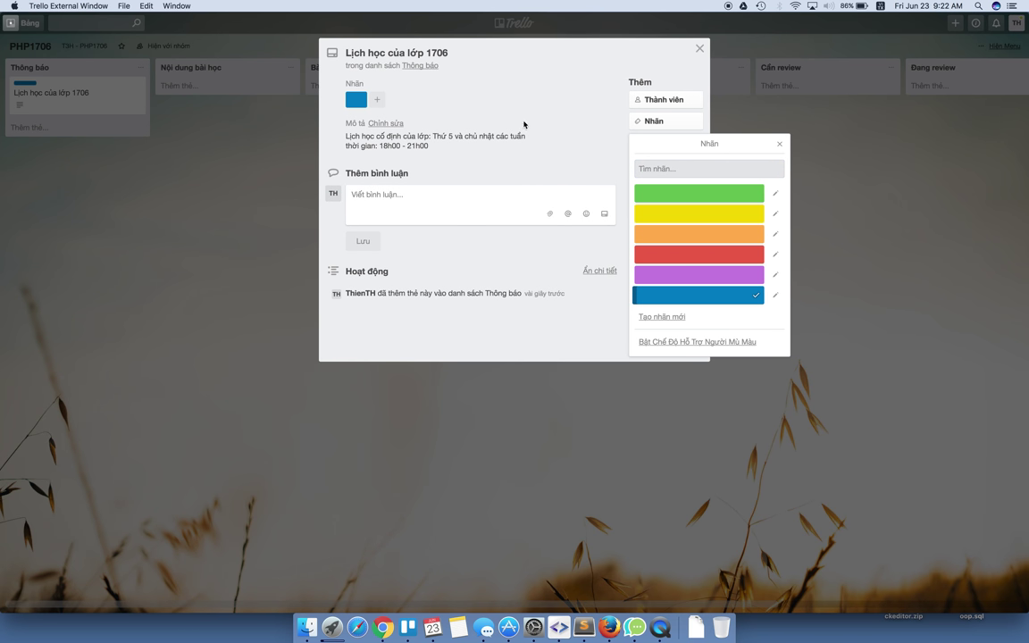
pyautogui.click(705, 297)
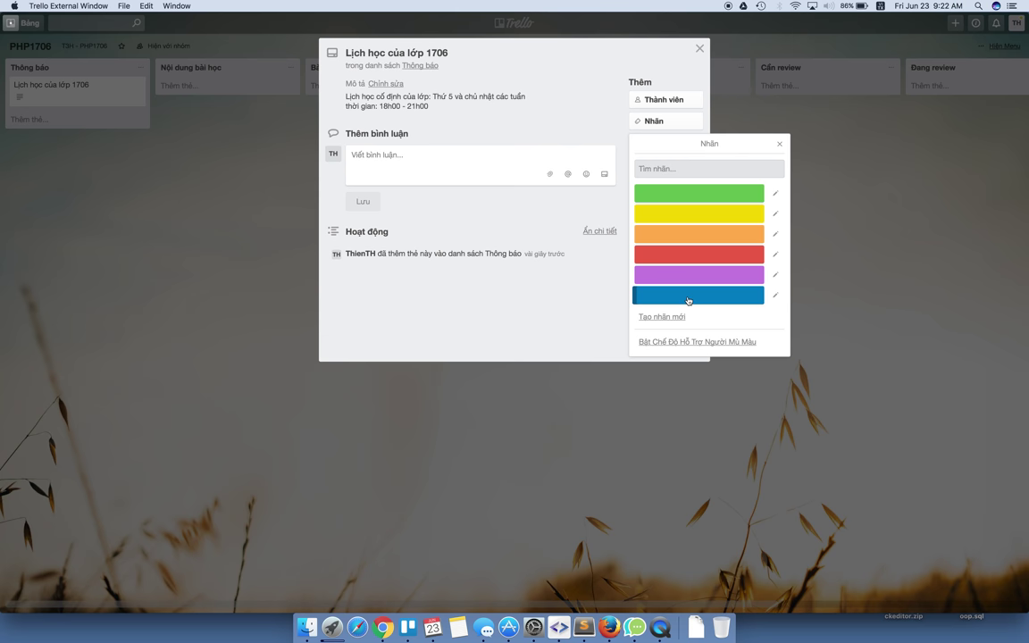
pyautogui.click(719, 297)
pyautogui.click(774, 296)
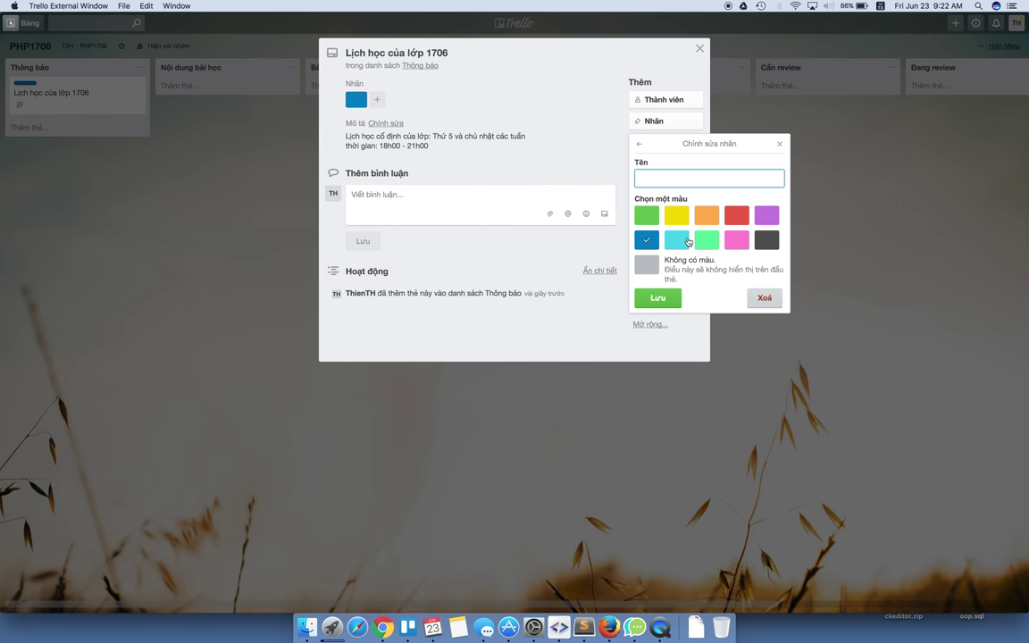
pyautogui.write('Thông báo')
pyautogui.press('Return')
pyautogui.click(525, 82)
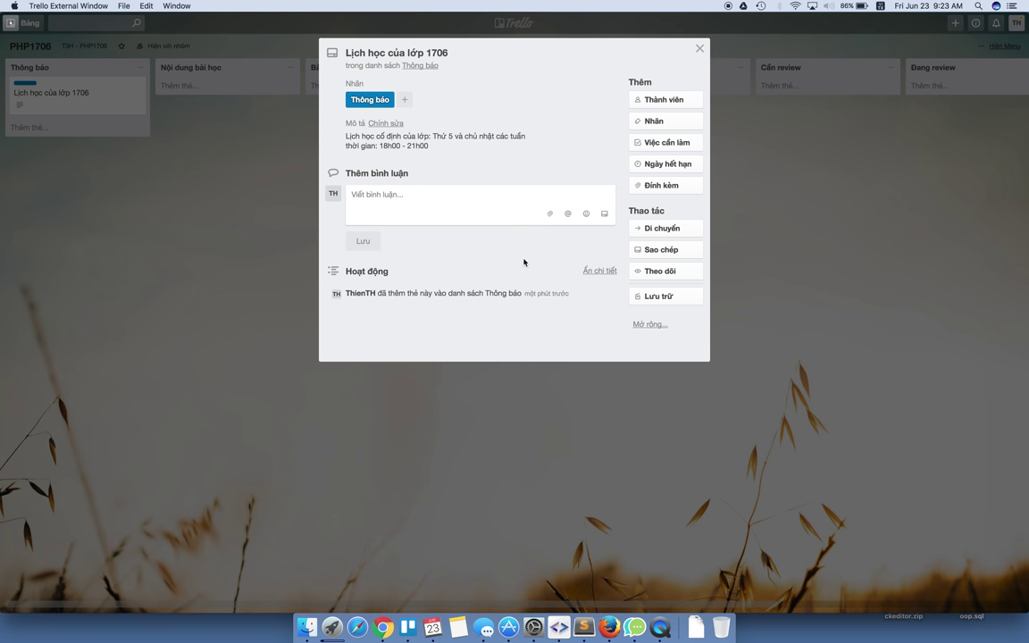
# Create the card '01. Bài 1 - Làm quen - HTML cơ bản' in Nội dung bài học.
pyautogui.click(242, 147)
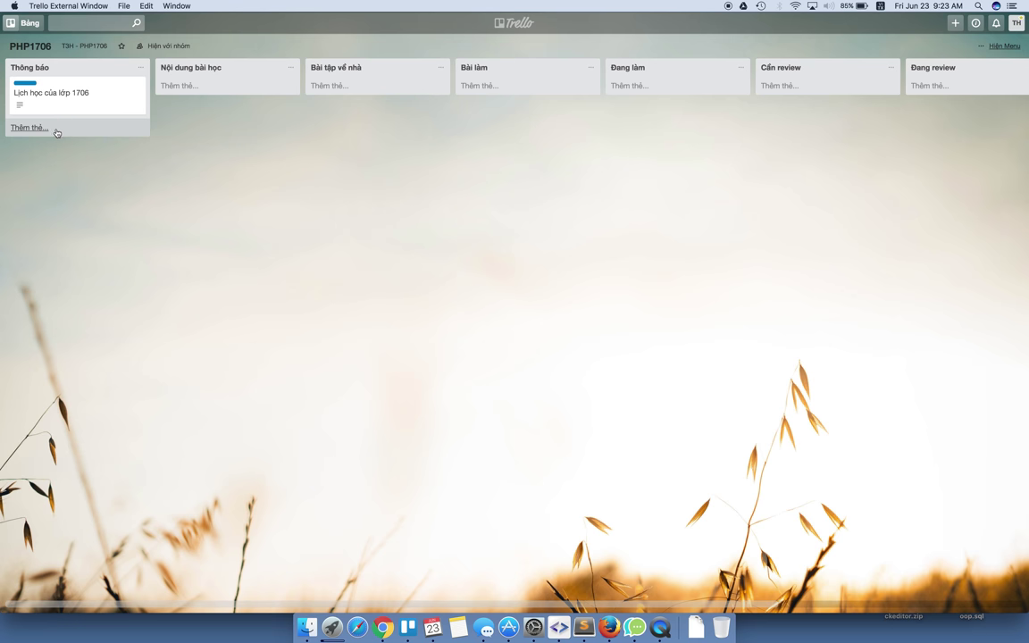
pyautogui.click(206, 87)
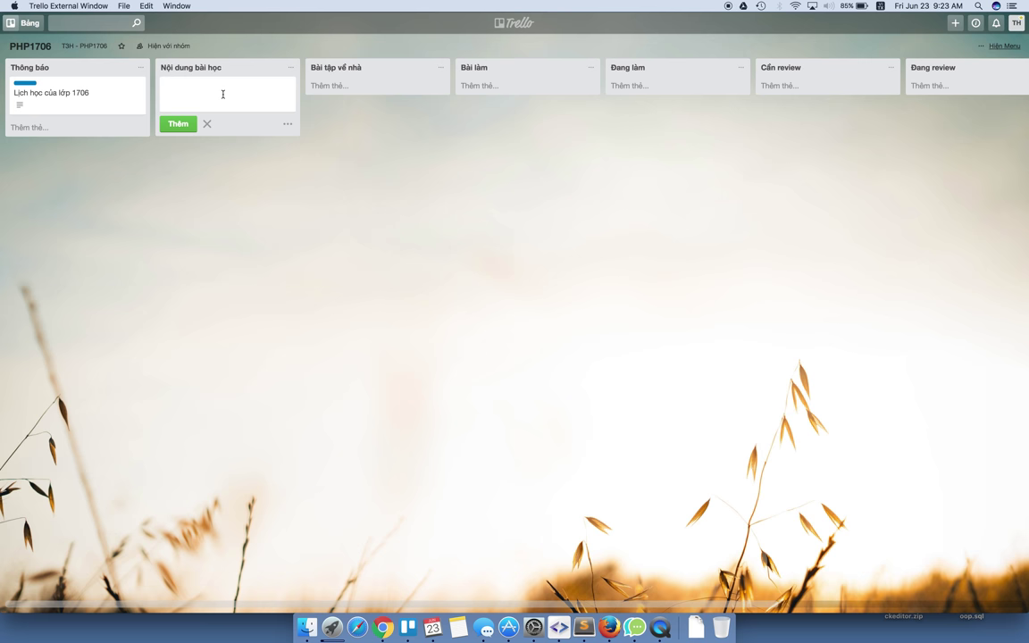
pyautogui.write('01. Bài 1 - Làm quen - HTML cơ bản')
pyautogui.press('Return')
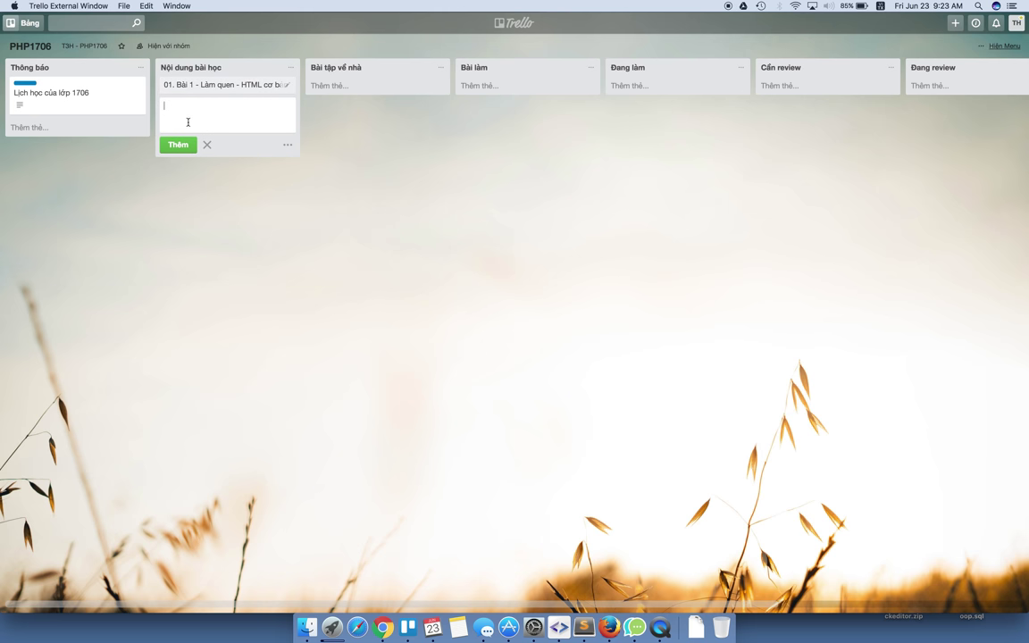
# Start the lesson 1 description with HTML concept and structure, plus text tags h1-h6 and strong.
pyautogui.click(178, 83)
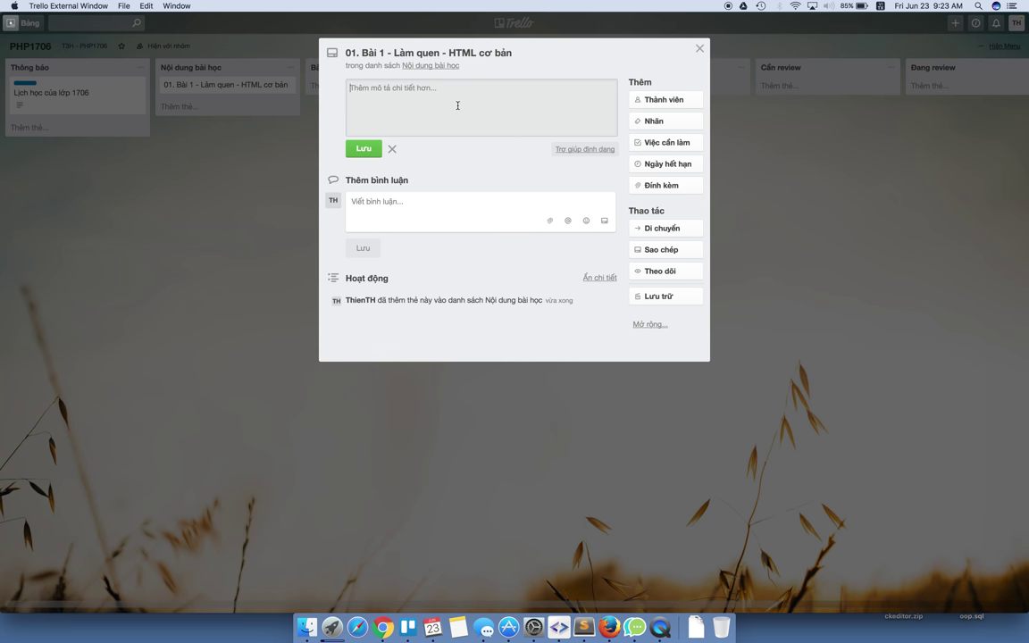
pyautogui.write('Kha')
pyautogui.write('i niệm ')
pyautogui.write('và cá')
pyautogui.write('trúc')
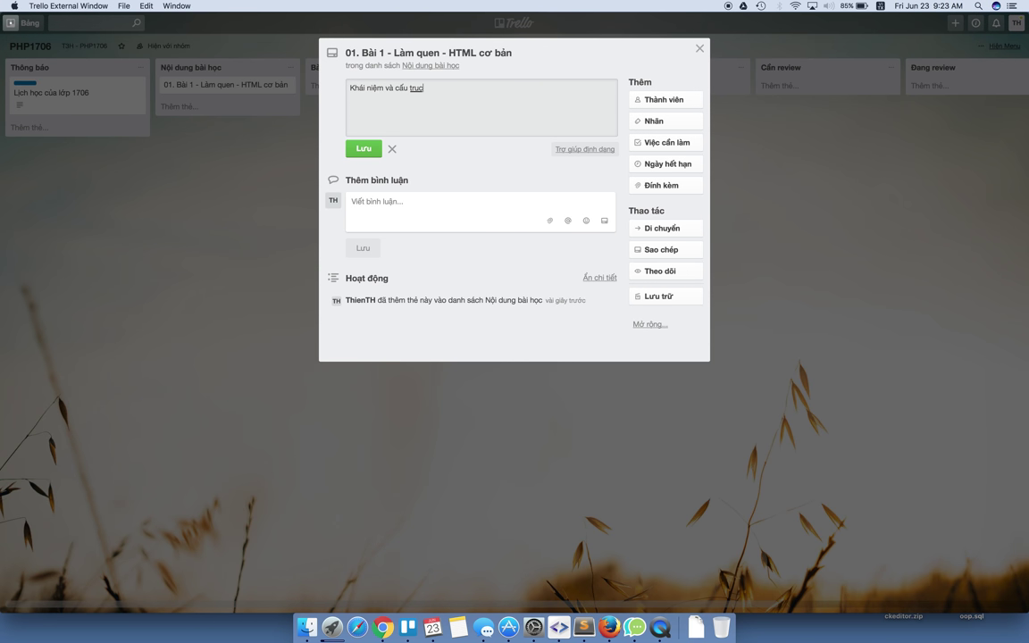
pyautogui.write(' chung của HTML')
pyautogui.press('Return')
pyautogui.write('- Các thẻ html')
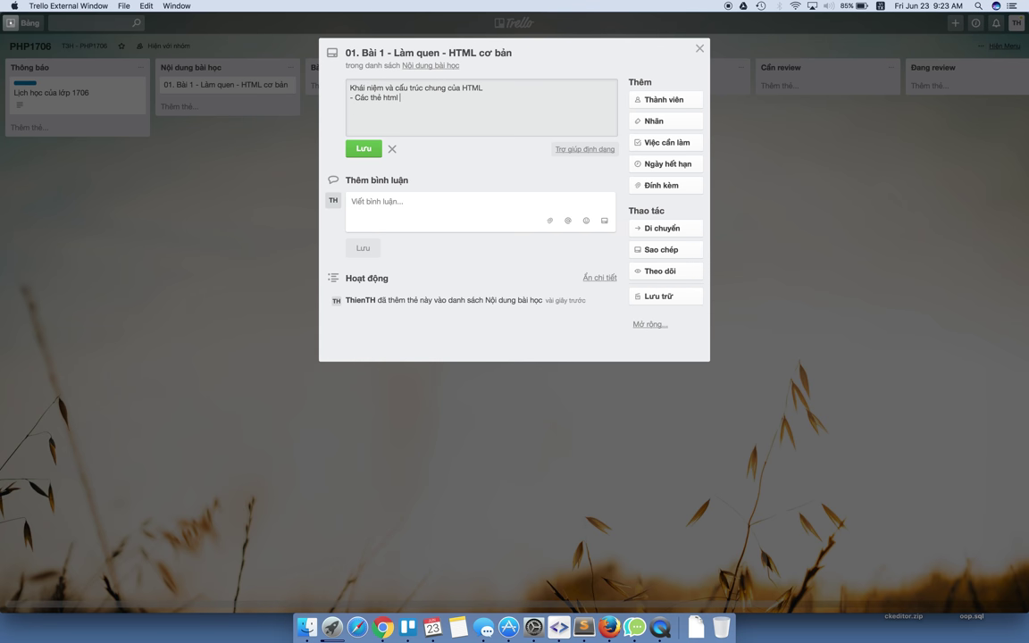
pyautogui.write(' định g')
pyautogui.write('ng về t')
pyautogui.write('h1-h6 - s')
pyautogui.write('trong')
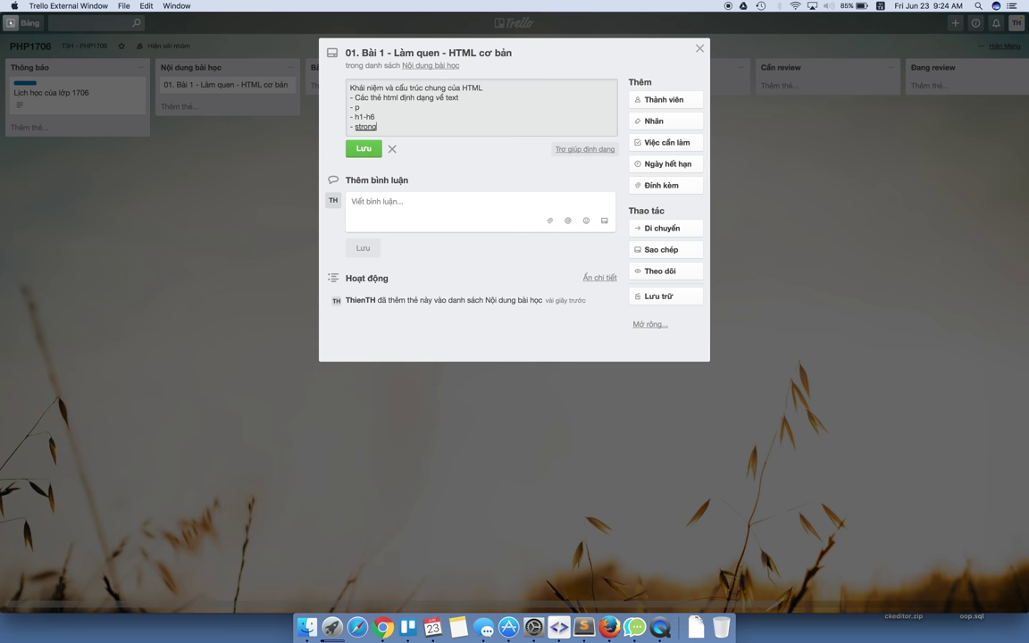
pyautogui.press('Return')
# Add lines for the b, i and u tags and save the description.
pyautogui.write('- ')
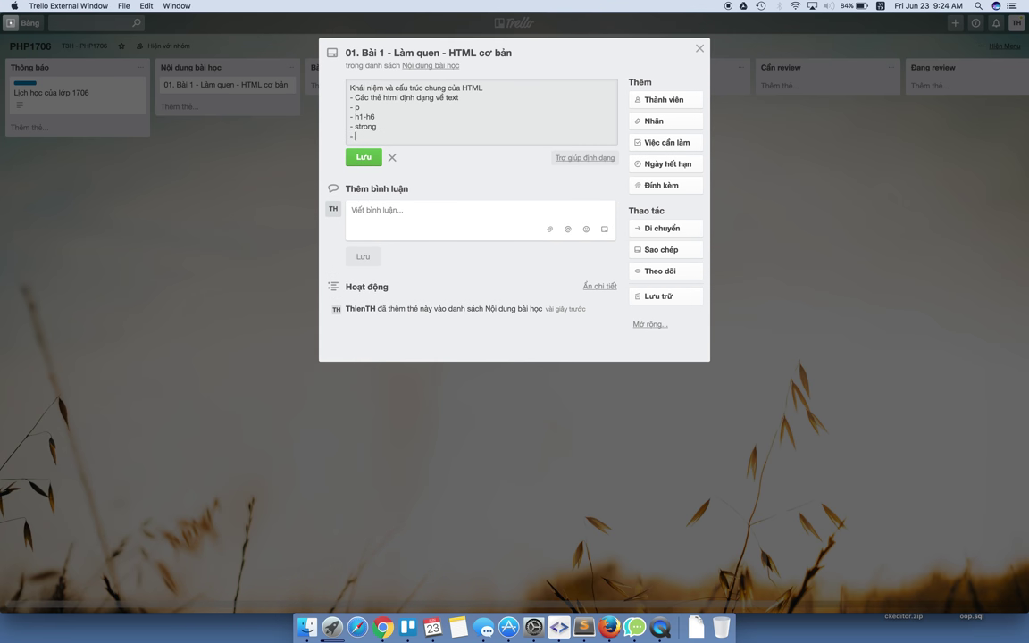
pyautogui.write('b')
pyautogui.press('Return')
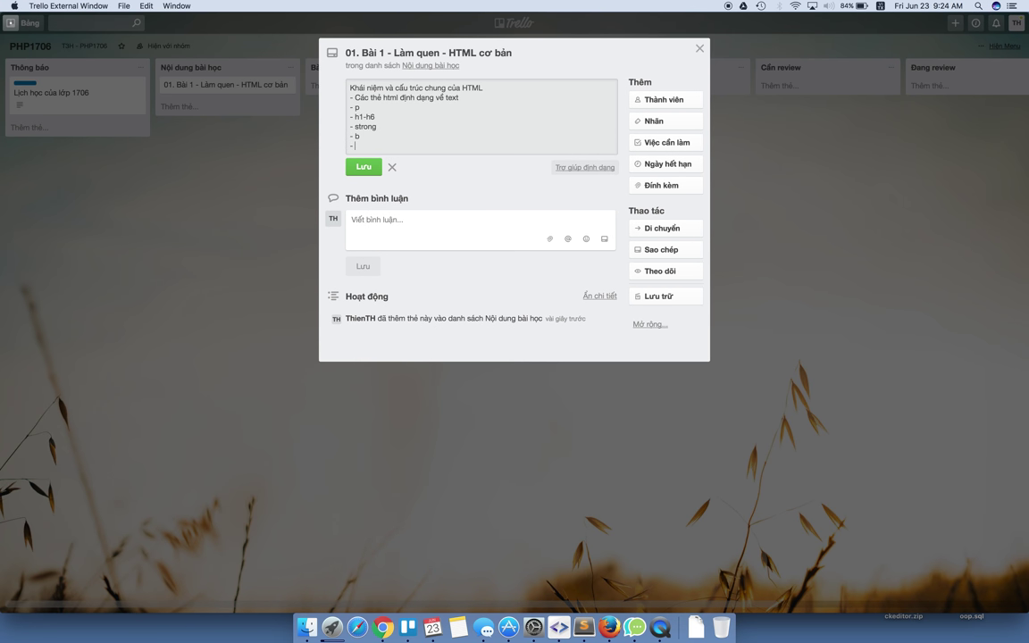
pyautogui.write('- i')
pyautogui.press('Return')
pyautogui.write('- u')
pyautogui.press('Return')
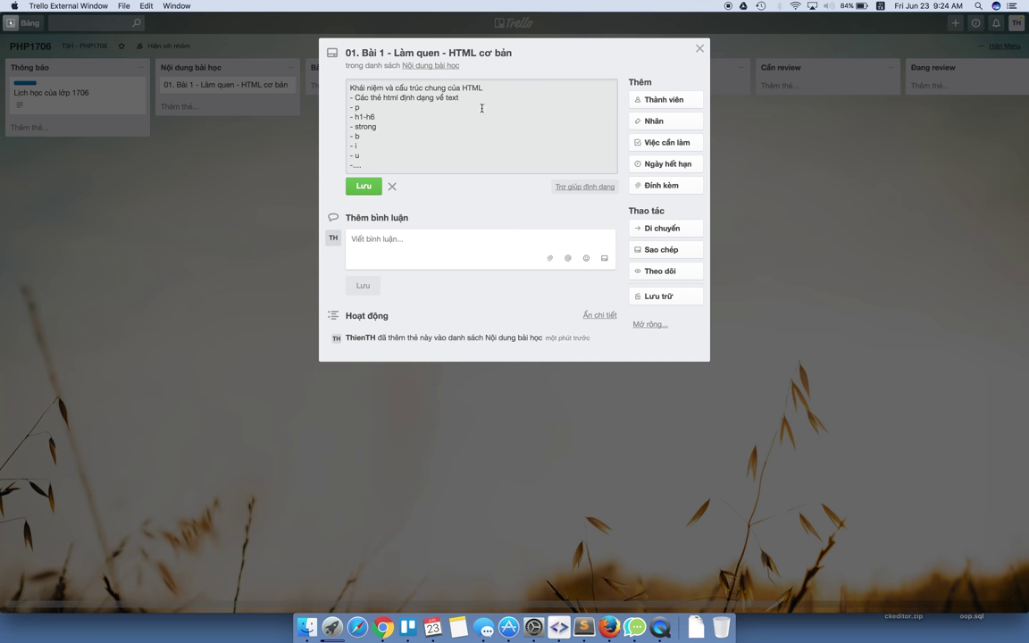
pyautogui.click(363, 187)
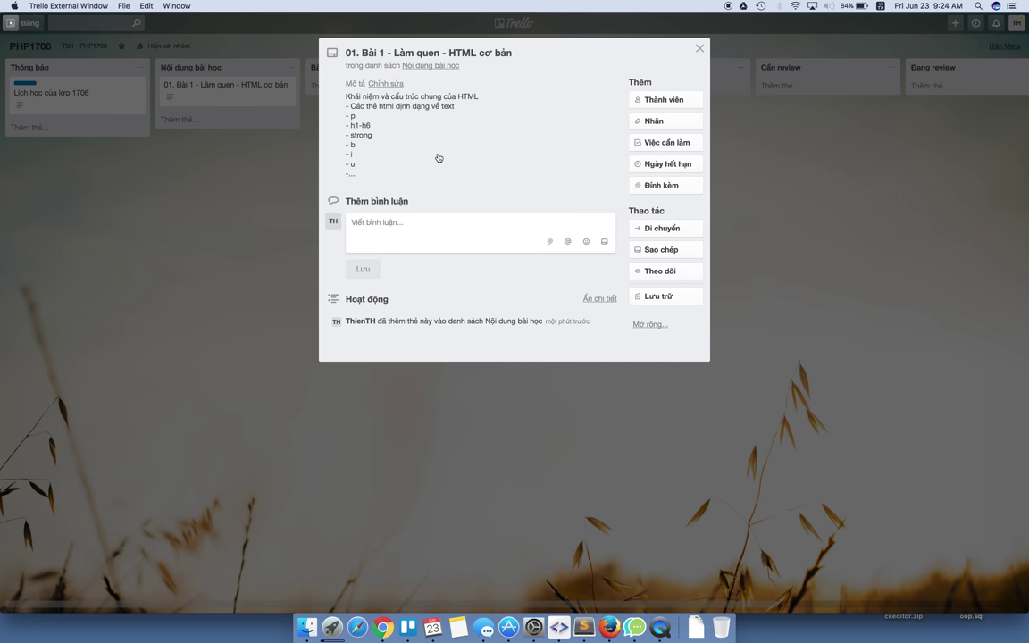
# Check the attachment options, then view the Downloads files to locate Lesson 01- HTML.pdf.
pyautogui.click(661, 186)
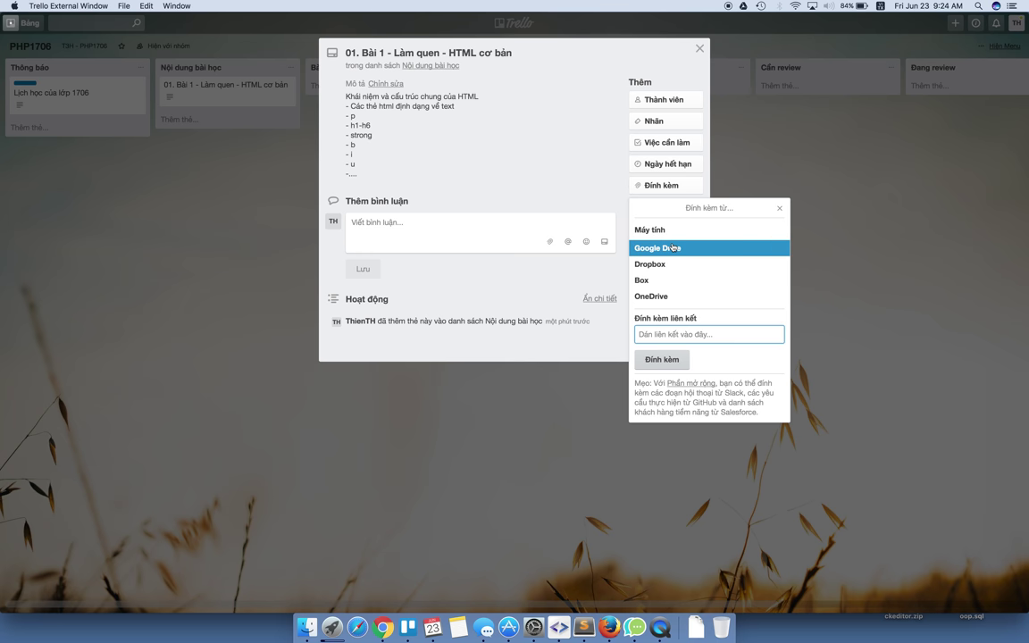
pyautogui.click(668, 250)
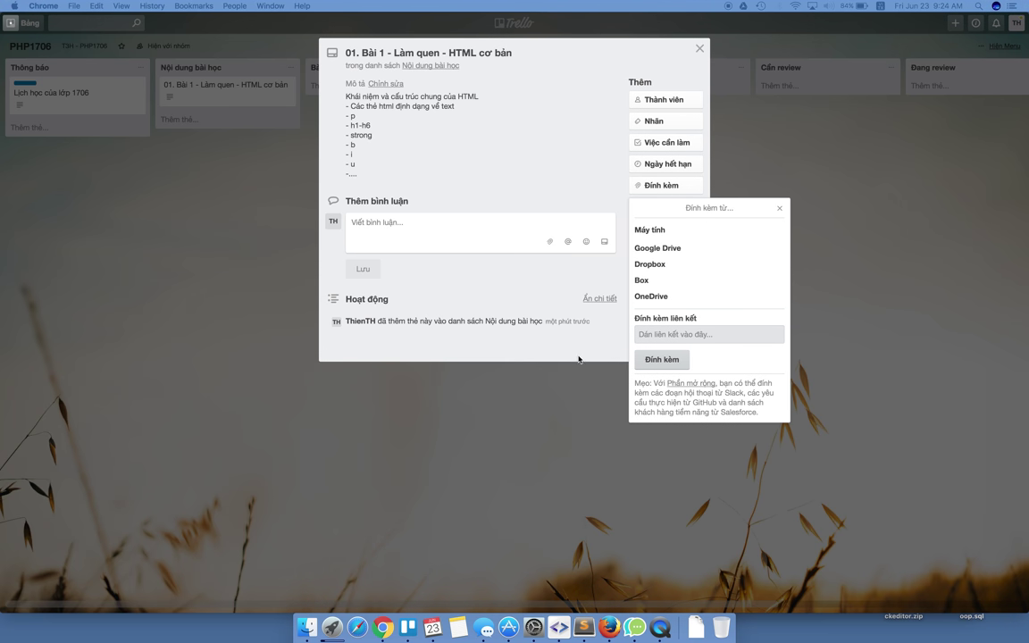
pyautogui.click(542, 179)
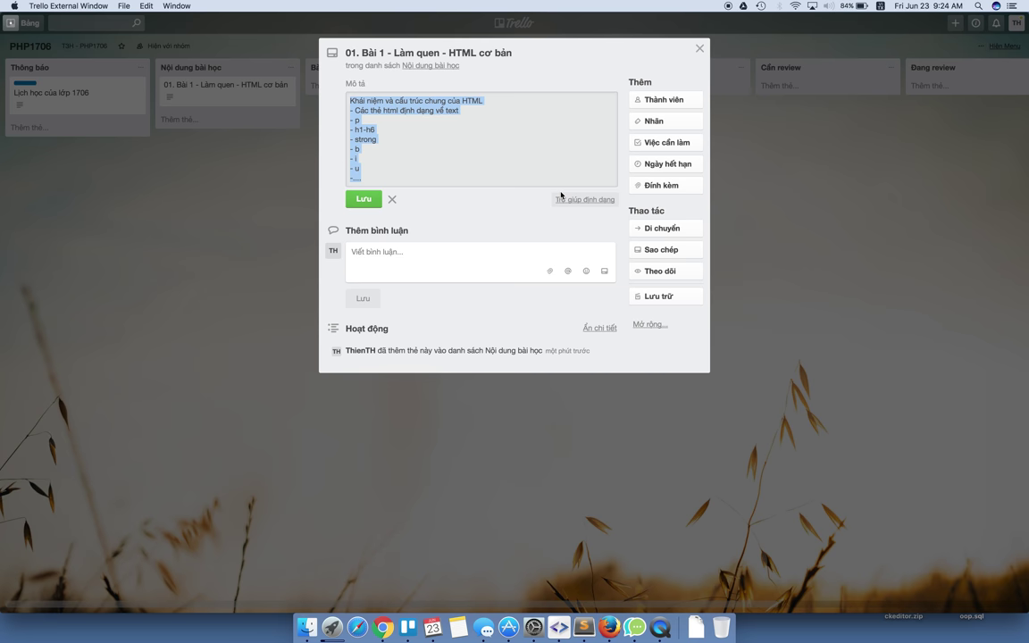
pyautogui.click(461, 199)
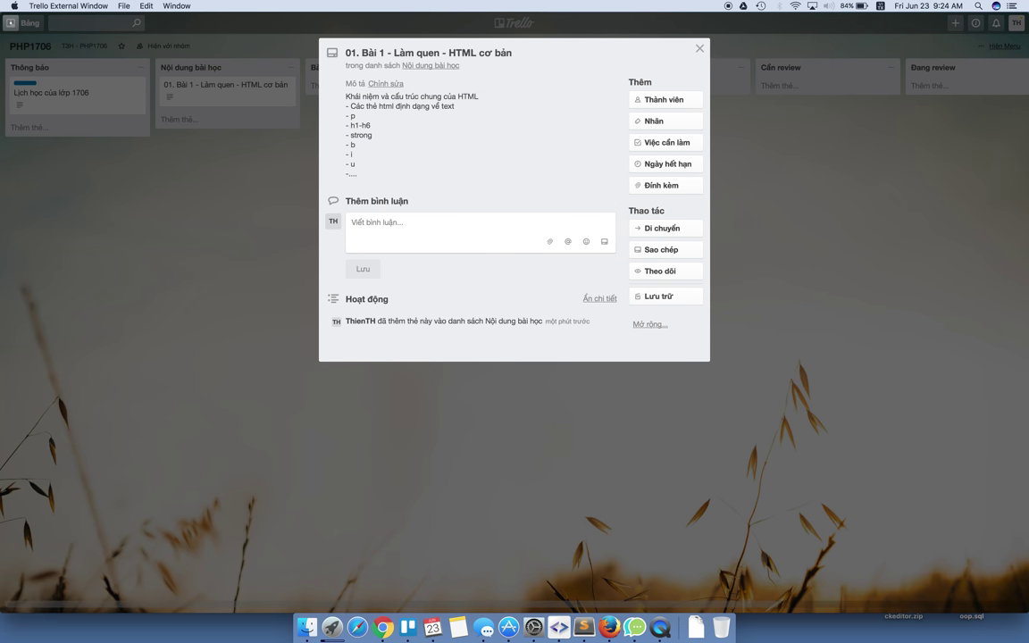
pyautogui.press('super+Tab')
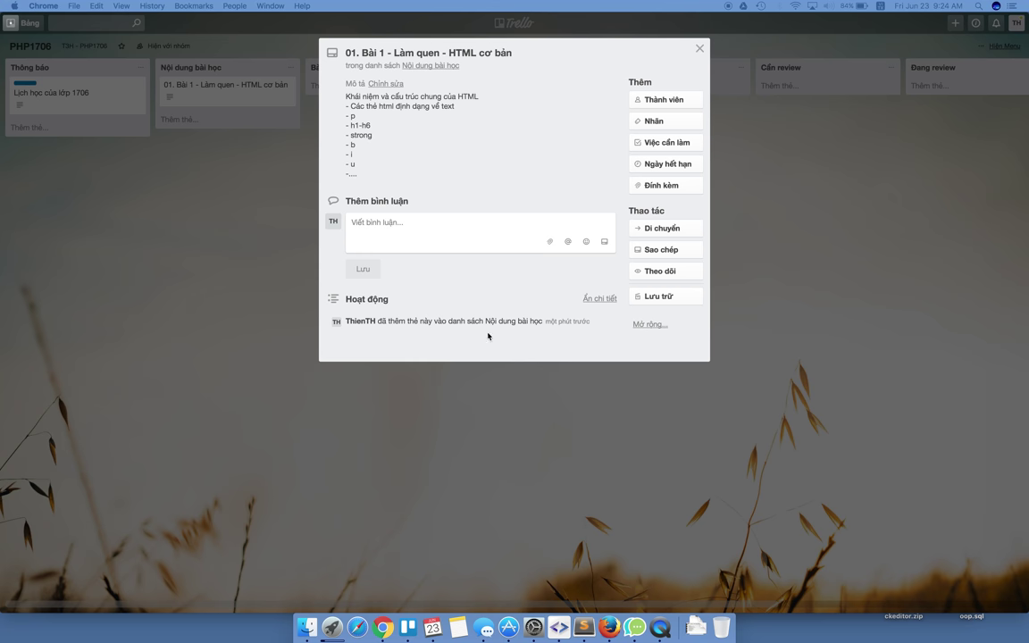
pyautogui.click(695, 627)
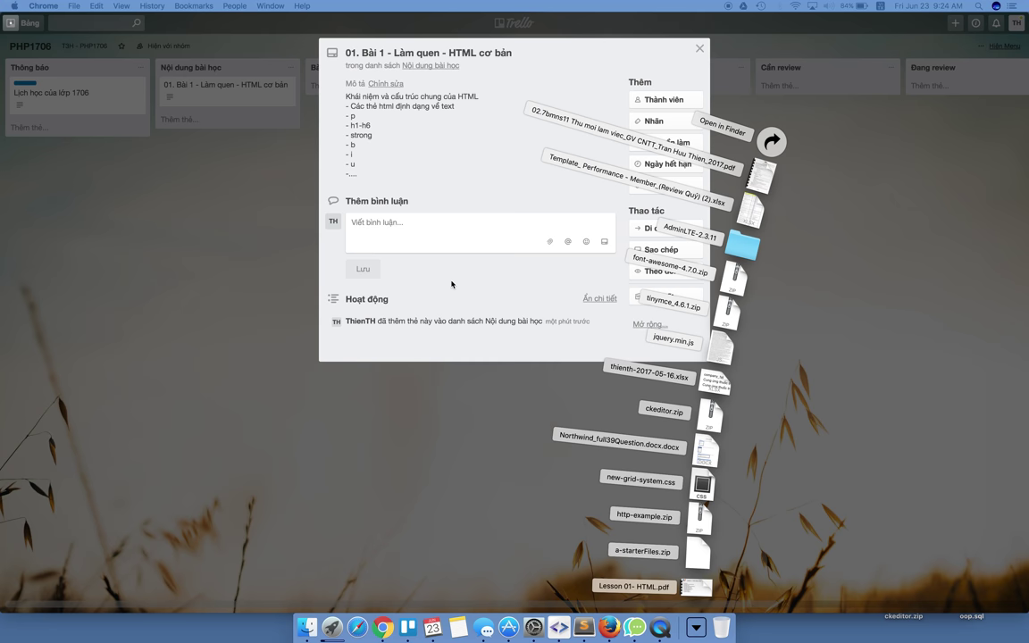
pyautogui.click(474, 156)
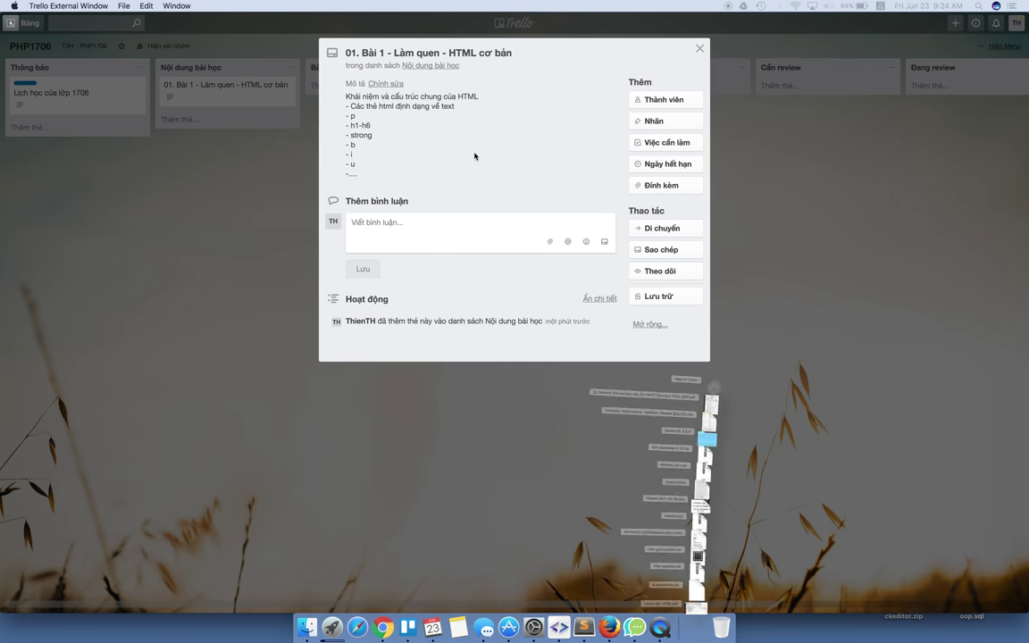
# Upload Lesson 01- HTML.pdf from the computer's Downloads folder as a card attachment.
pyautogui.click(661, 185)
pyautogui.click(655, 229)
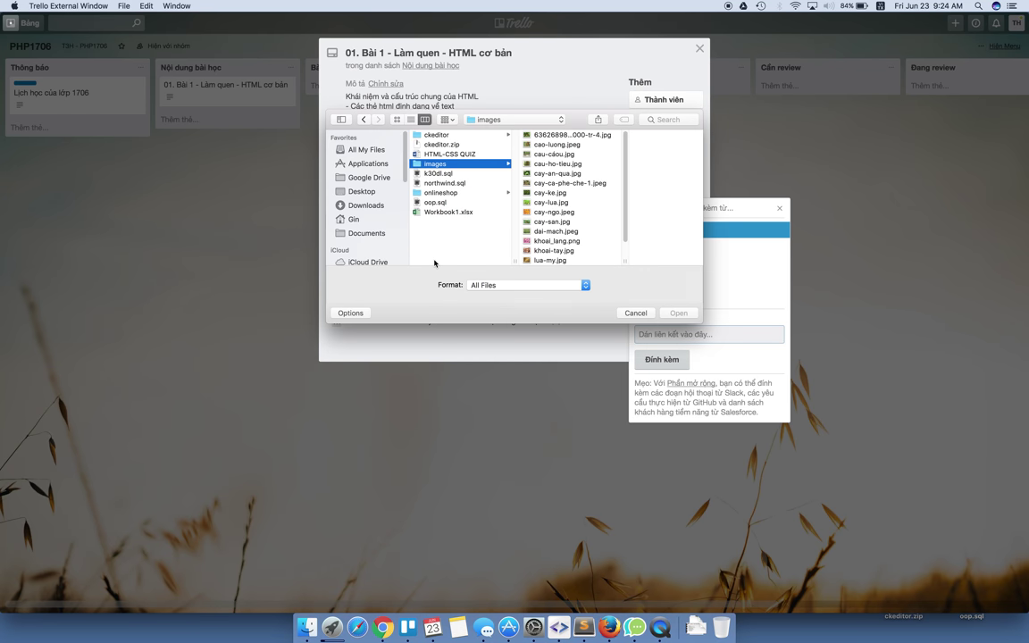
pyautogui.click(364, 205)
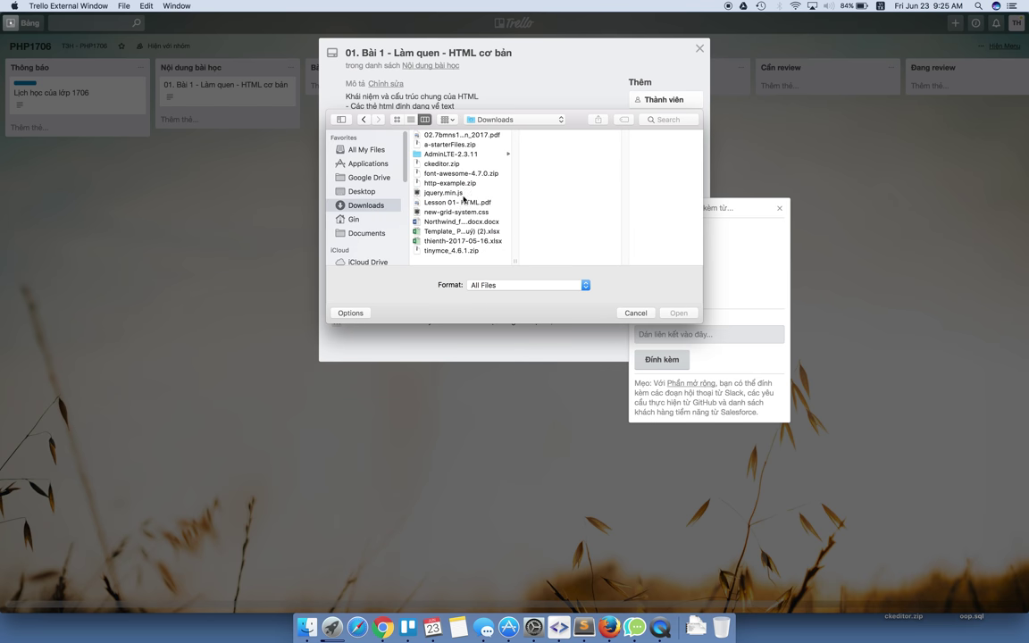
pyautogui.click(456, 212)
pyautogui.click(455, 202)
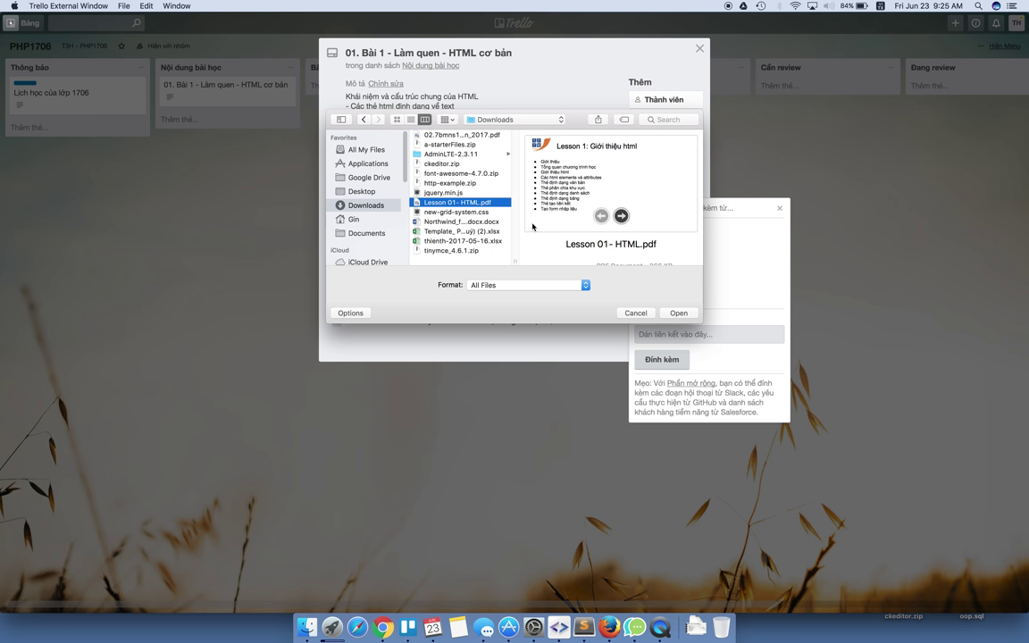
pyautogui.click(679, 313)
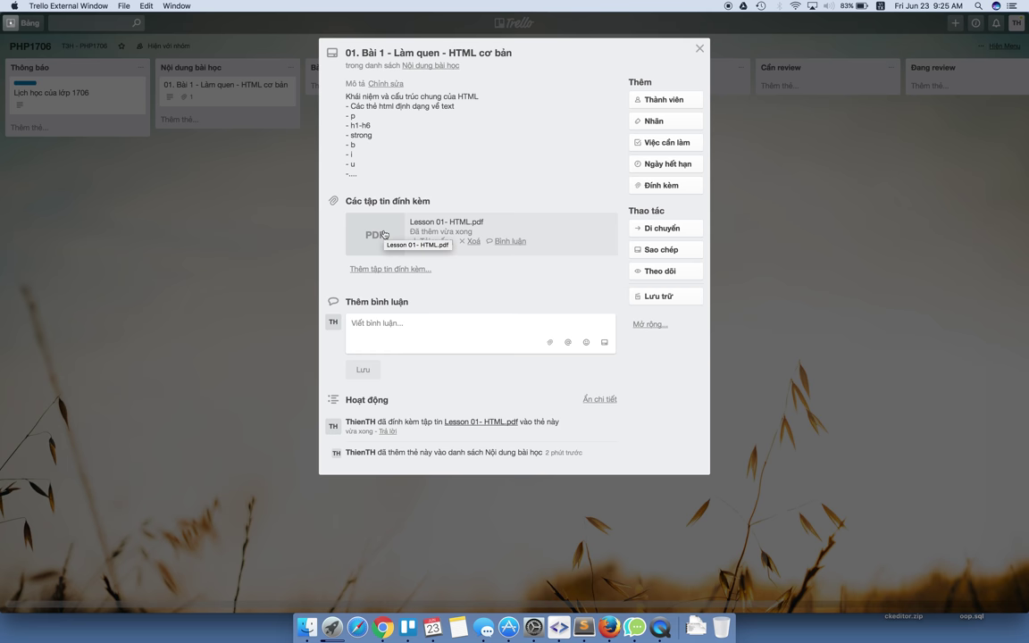
pyautogui.click(696, 127)
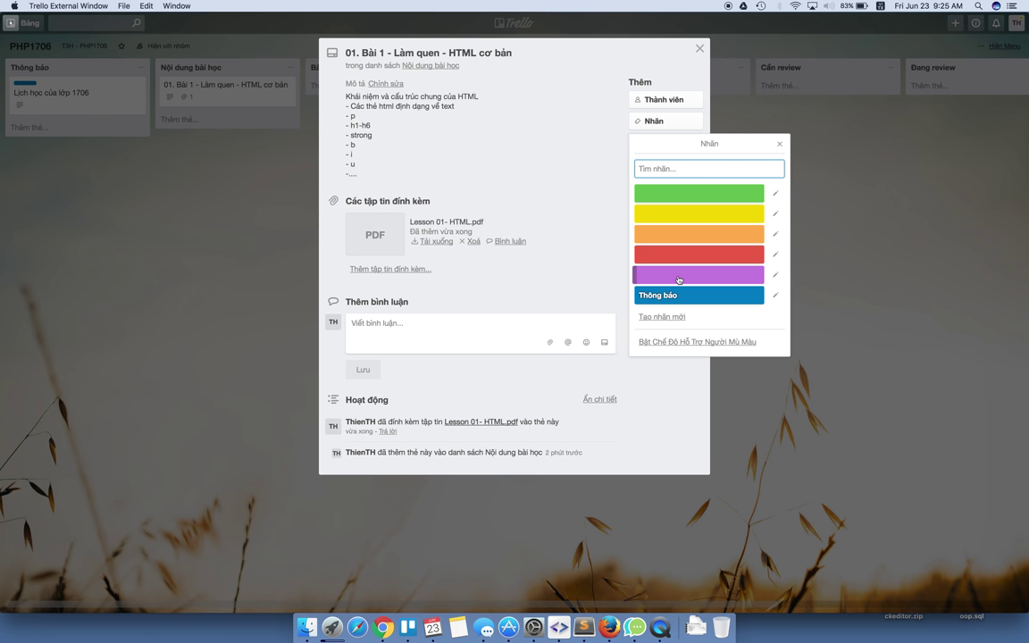
# Apply the purple label renamed 'Bài học' to the lesson 1 card, then close it.
pyautogui.click(745, 276)
pyautogui.click(776, 275)
pyautogui.write('Bài b')
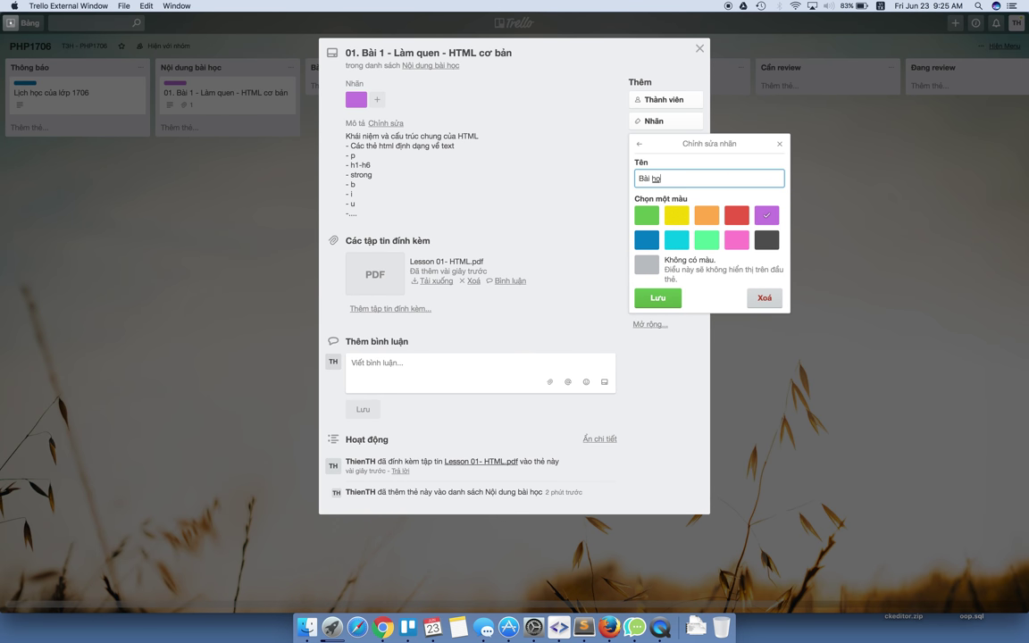
pyautogui.press('Return')
pyautogui.click(463, 86)
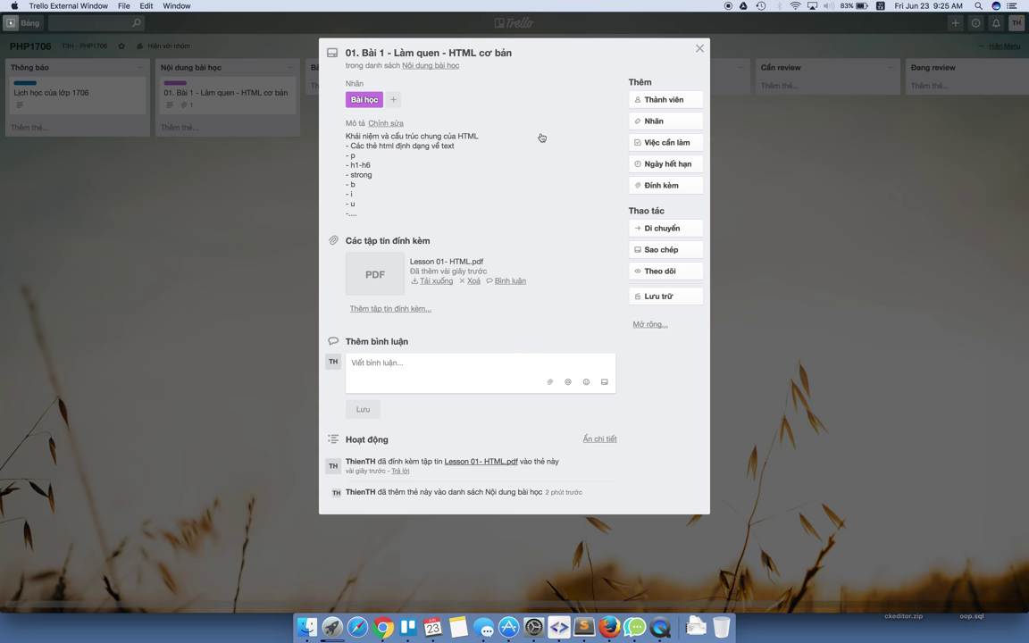
pyautogui.click(802, 344)
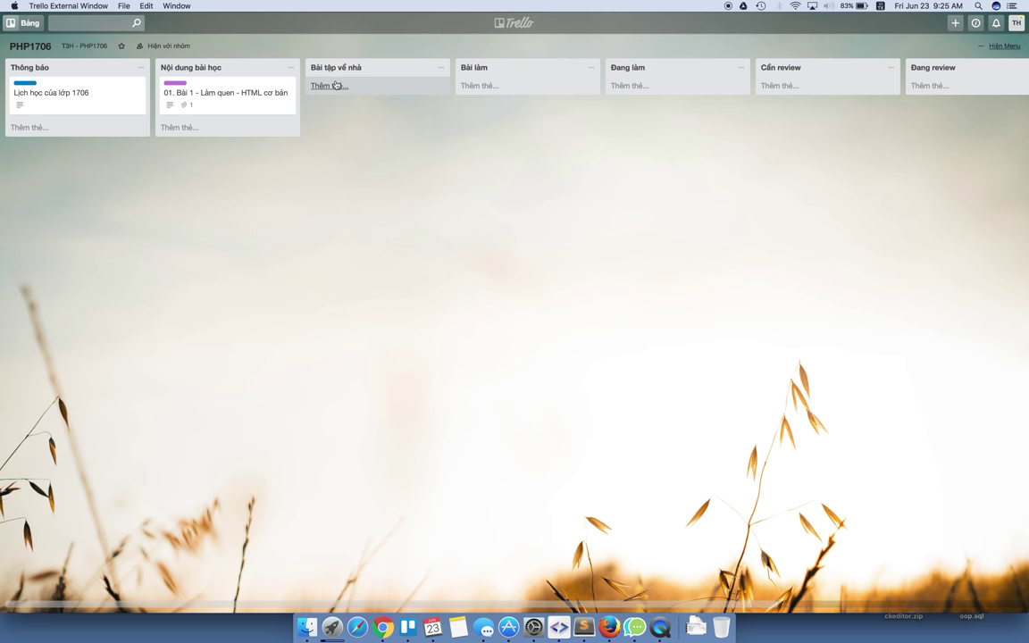
# Add the card '[BTVN - B1] Tìm hiểu các thẻ định dạng về danh sách, table, vùng chọn của html'.
pyautogui.click(336, 85)
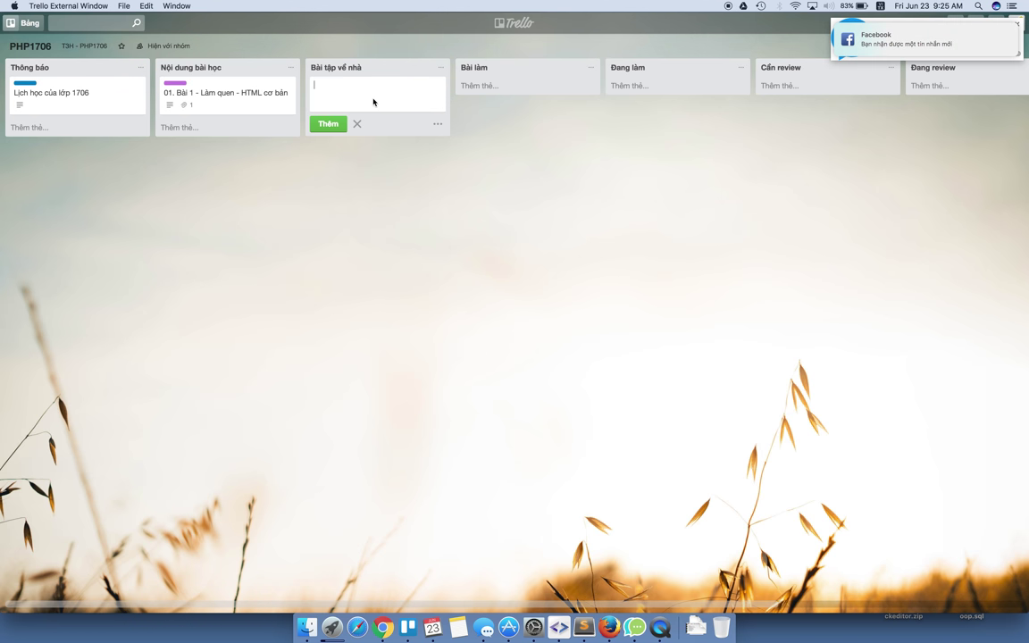
pyautogui.write('ơ')
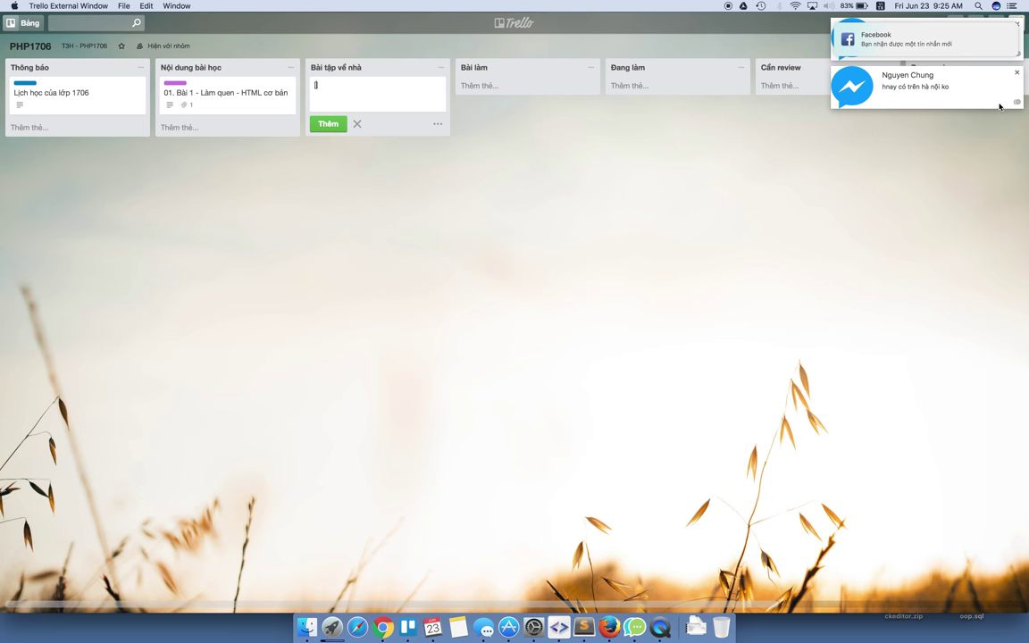
pyautogui.click(901, 96)
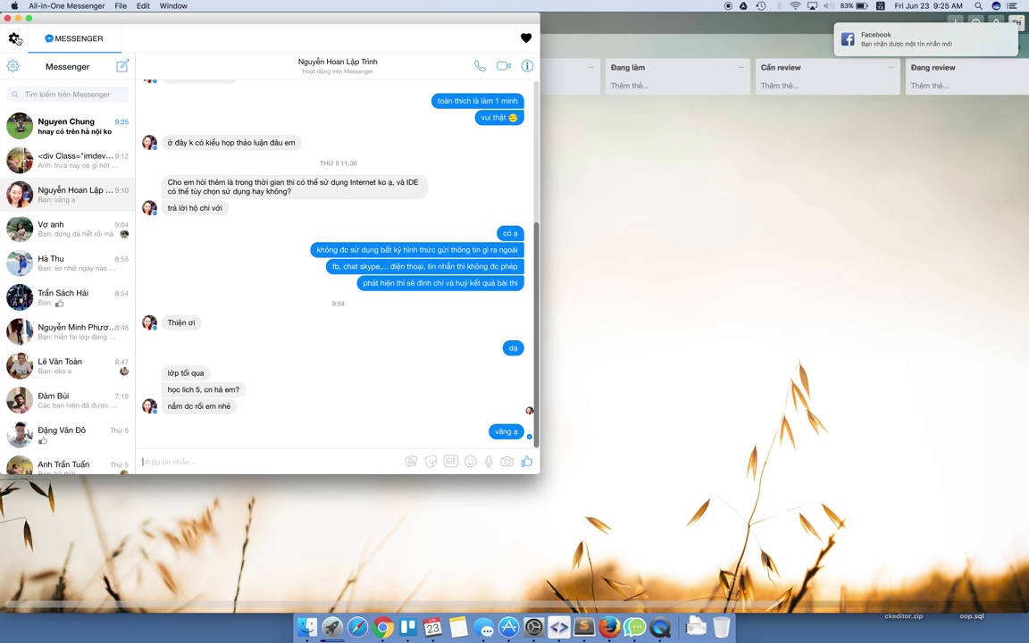
pyautogui.press('super+q')
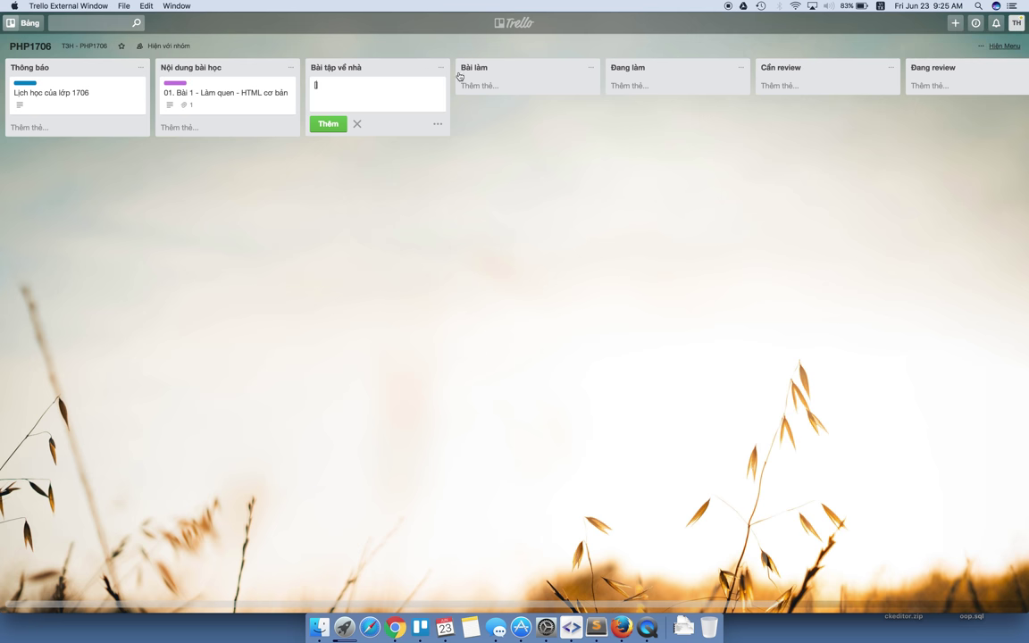
pyautogui.click(347, 96)
pyautogui.write('[B1]')
pyautogui.write('VN - B')
pyautogui.write('Tìm h')
pyautogui.write('iểu các ')
pyautogui.write('thẻ định dạ')
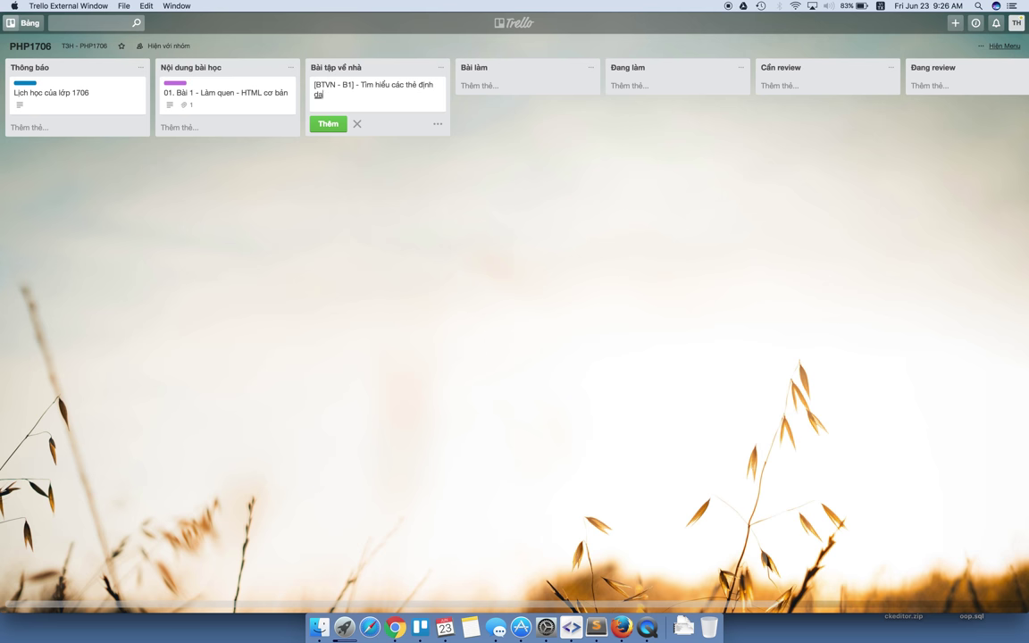
pyautogui.write('ng về danh sách,')
pyautogui.write('table, vùng')
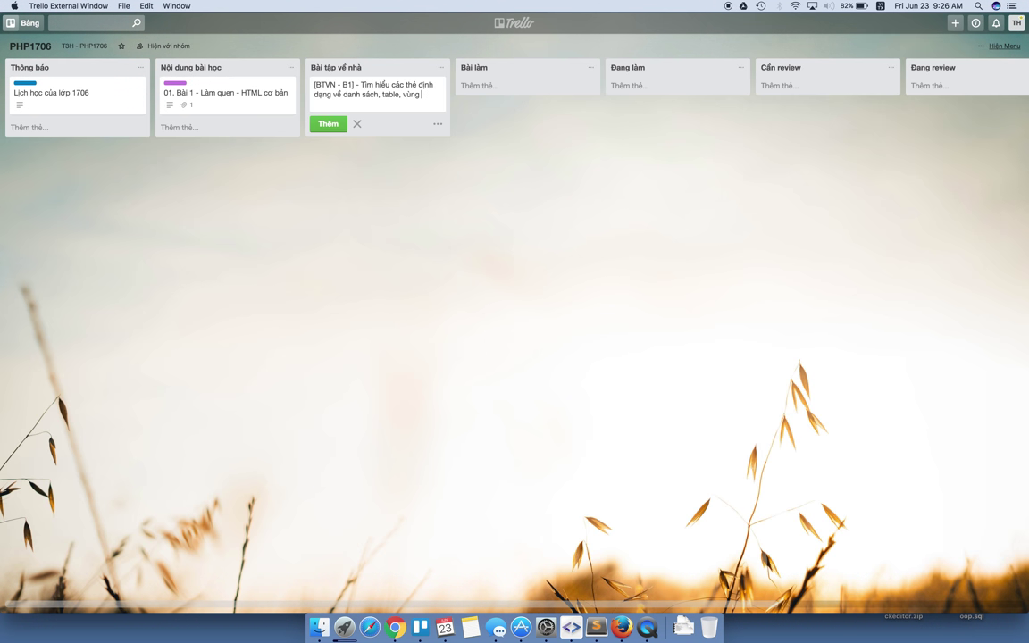
pyautogui.write(' chon')
pyautogui.write('j của ht')
pyautogui.write('ml')
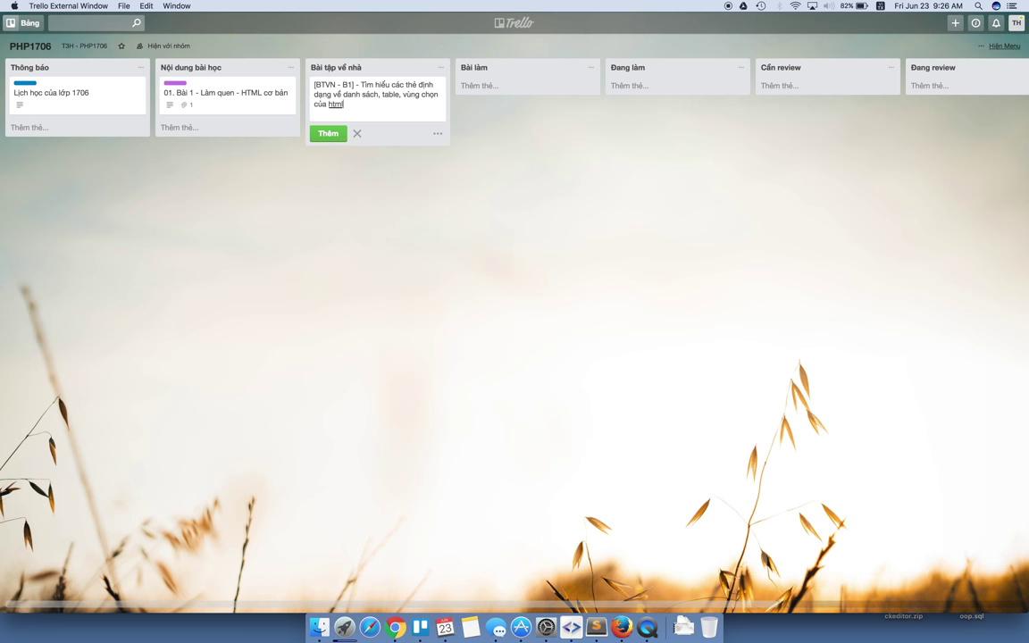
pyautogui.press('Return')
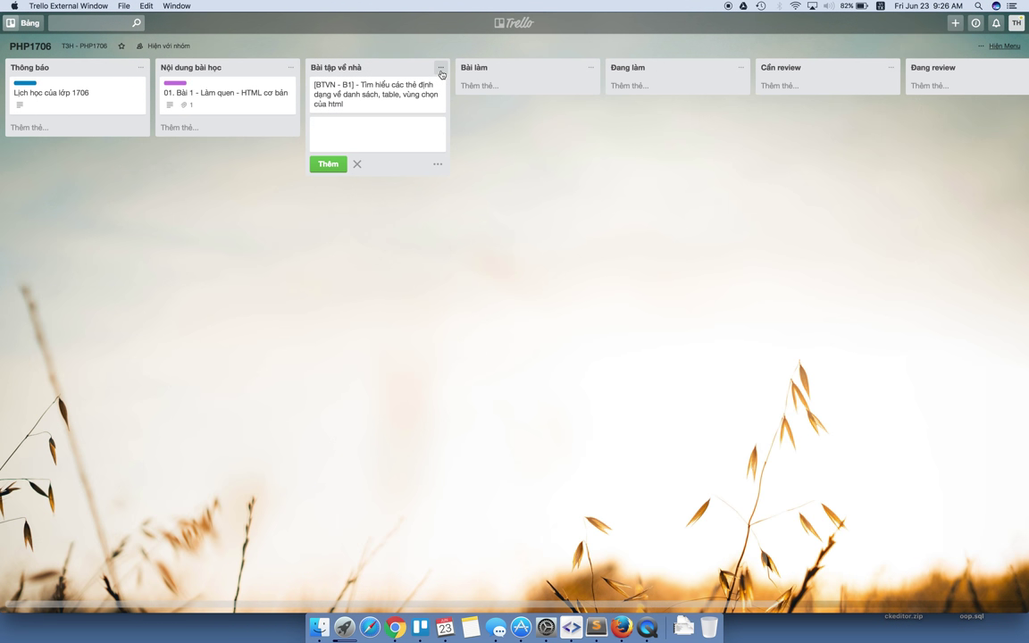
pyautogui.click(440, 84)
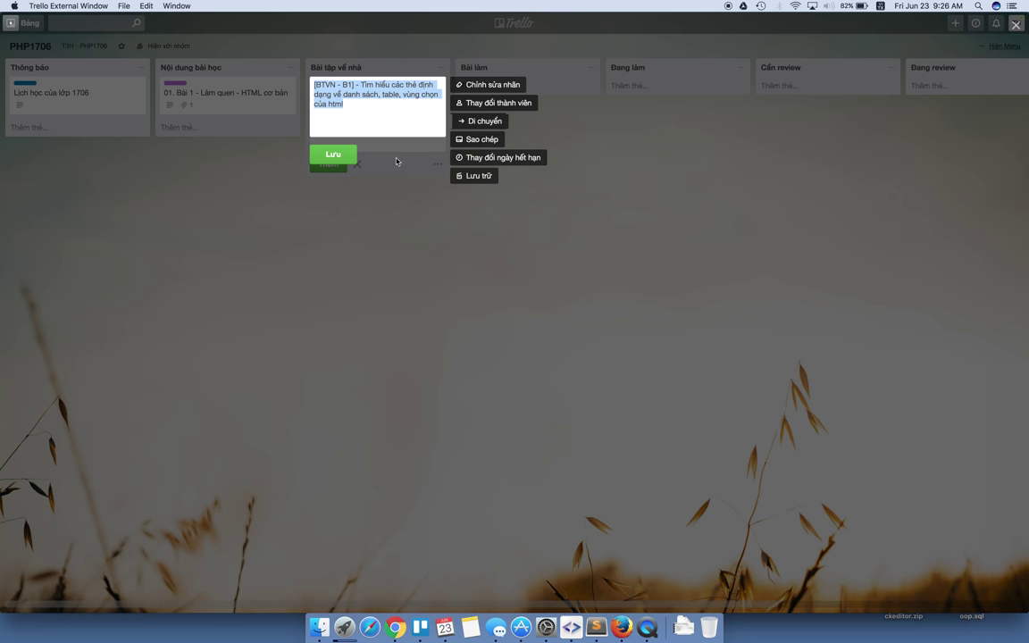
# Open the [BTVN - B1] card and set its due date to 24/6/2017, time 21:00.
pyautogui.click(395, 159)
pyautogui.click(394, 99)
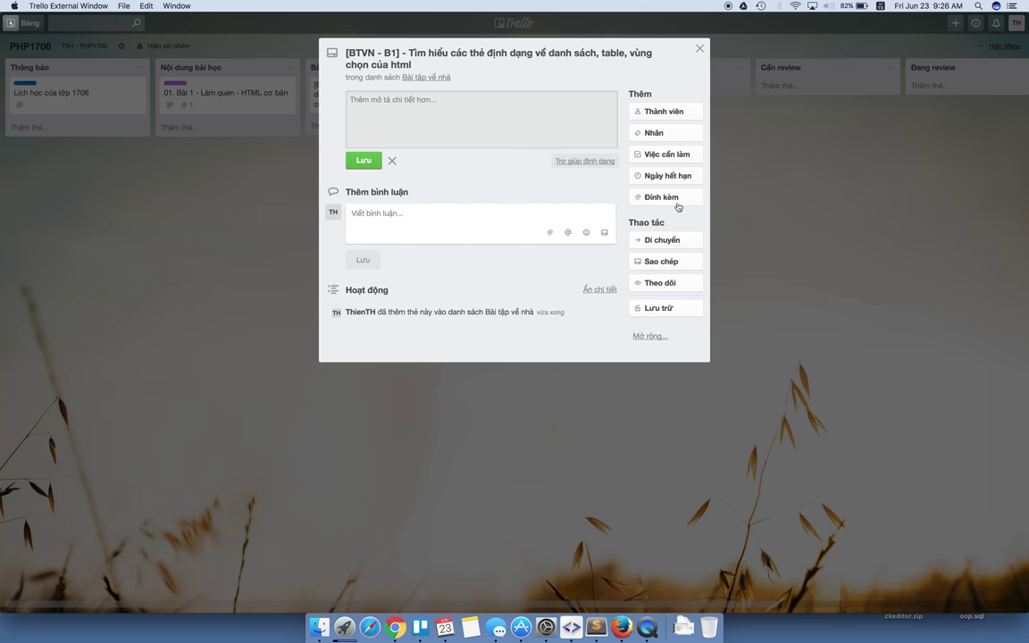
pyautogui.click(666, 157)
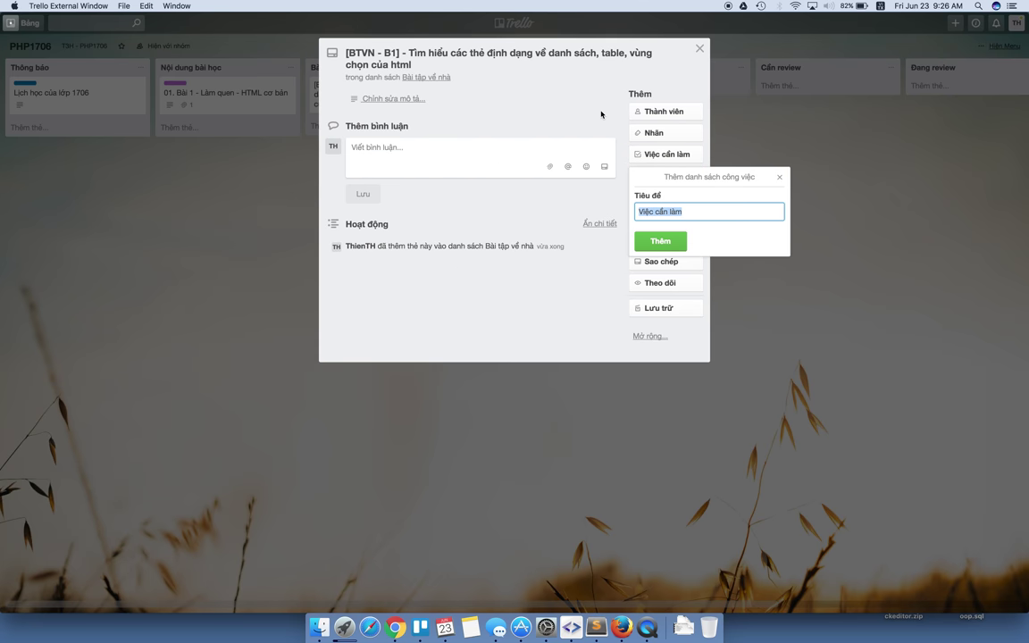
pyautogui.click(666, 157)
pyautogui.click(662, 179)
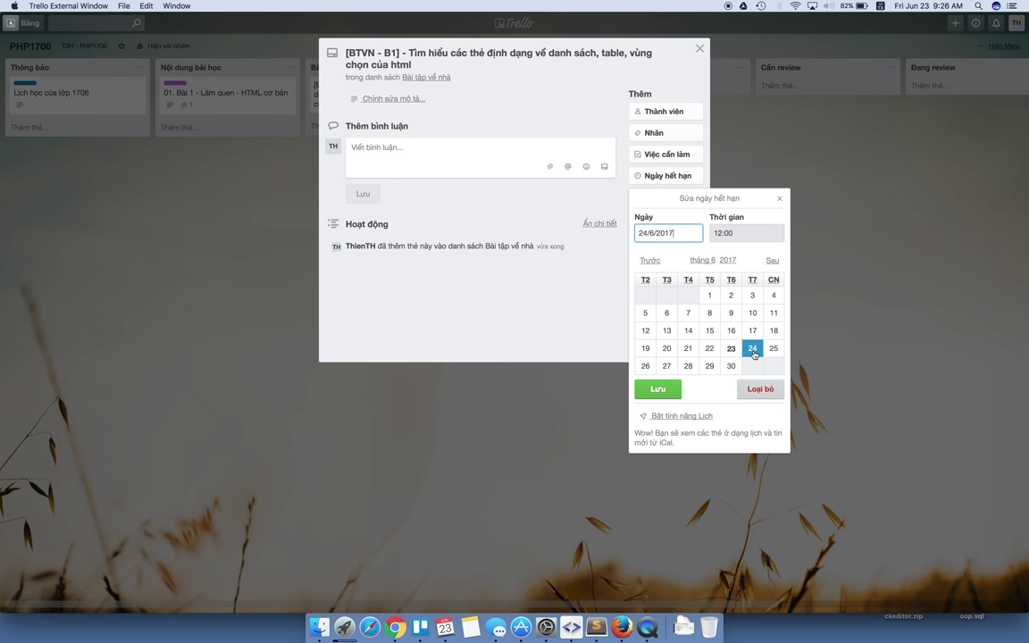
pyautogui.moveTo(724, 233); pyautogui.dragTo(706, 236)
pyautogui.write('21')
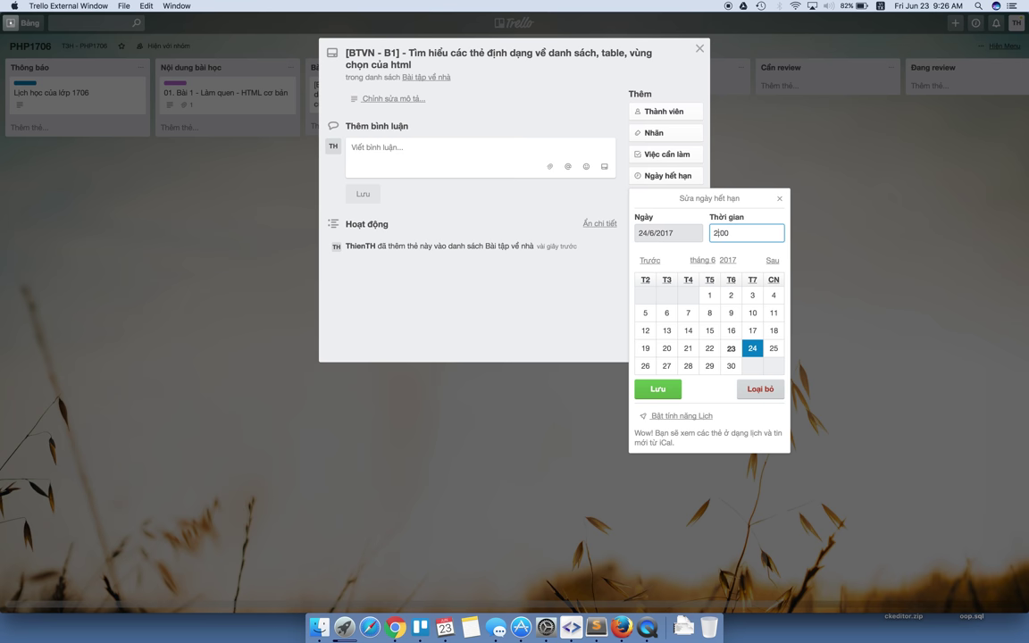
pyautogui.click(664, 390)
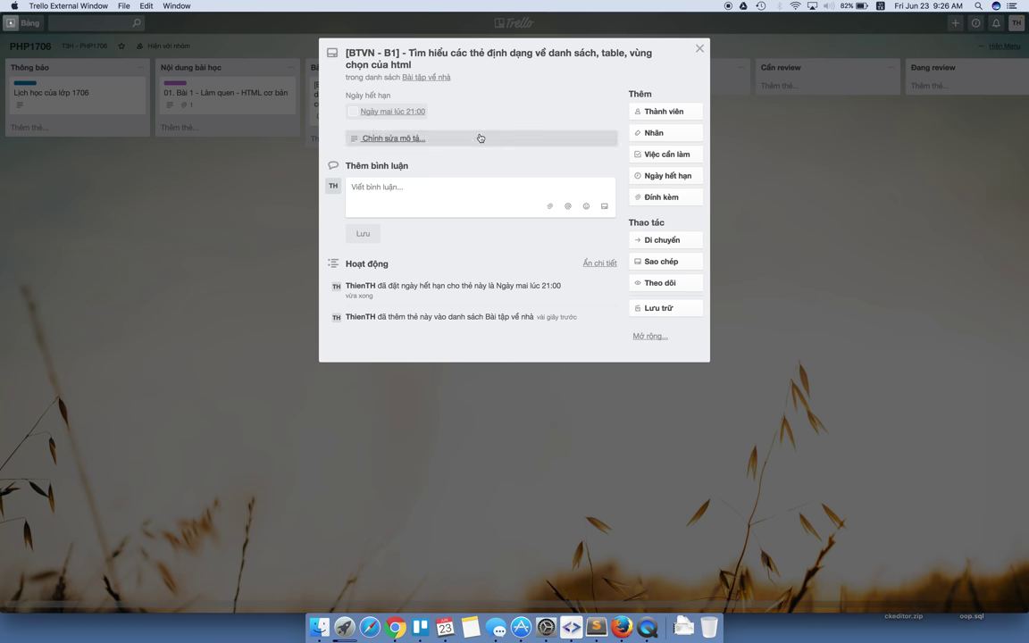
# Add all sixteen team members to the card from the Thành viên list, including the other team members.
pyautogui.click(688, 111)
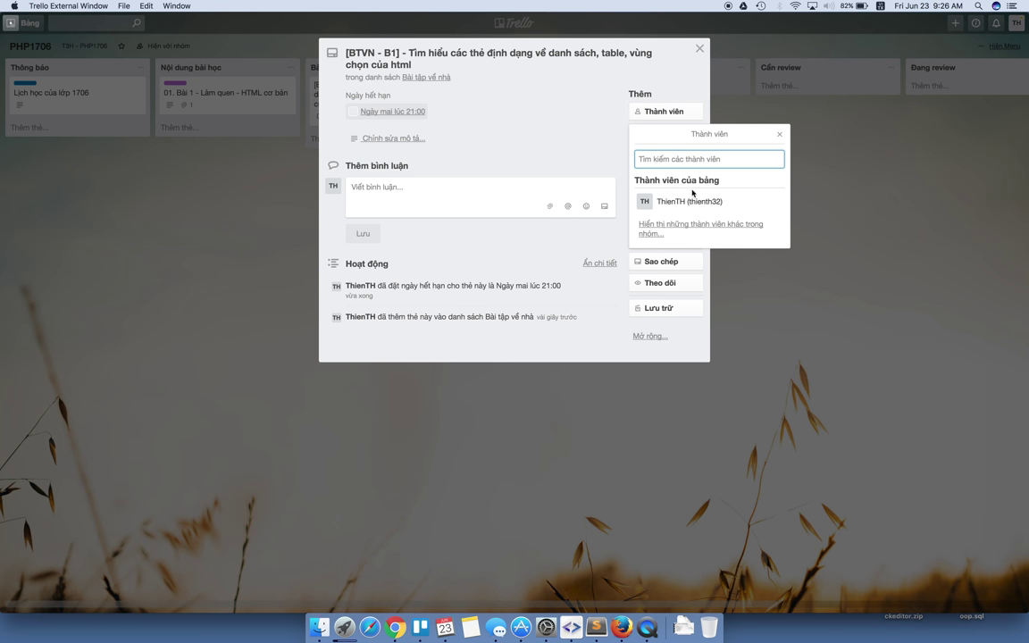
pyautogui.click(719, 227)
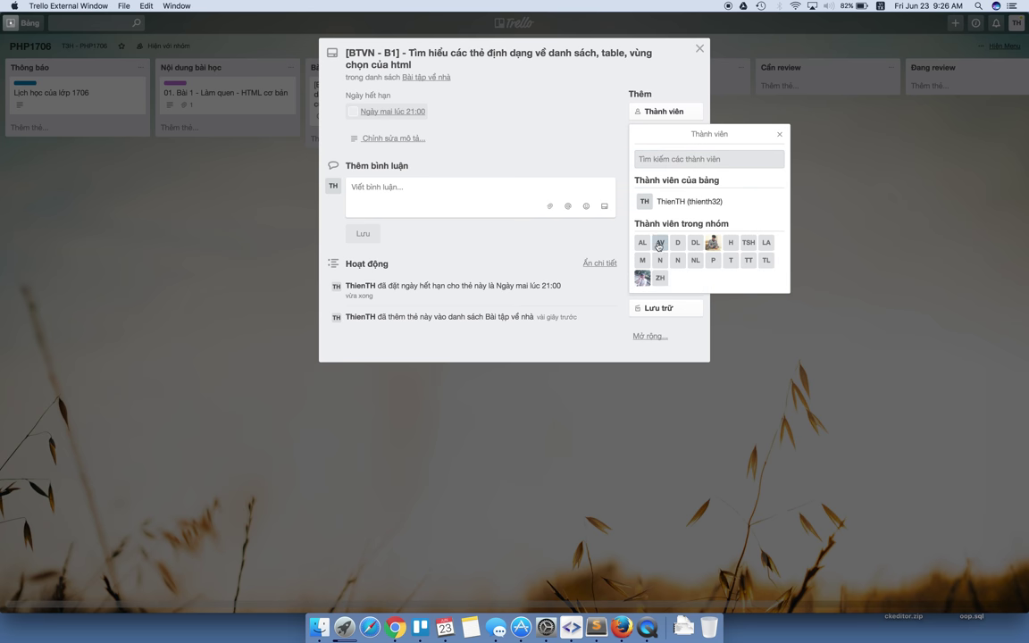
pyautogui.click(643, 242)
pyautogui.click(643, 263)
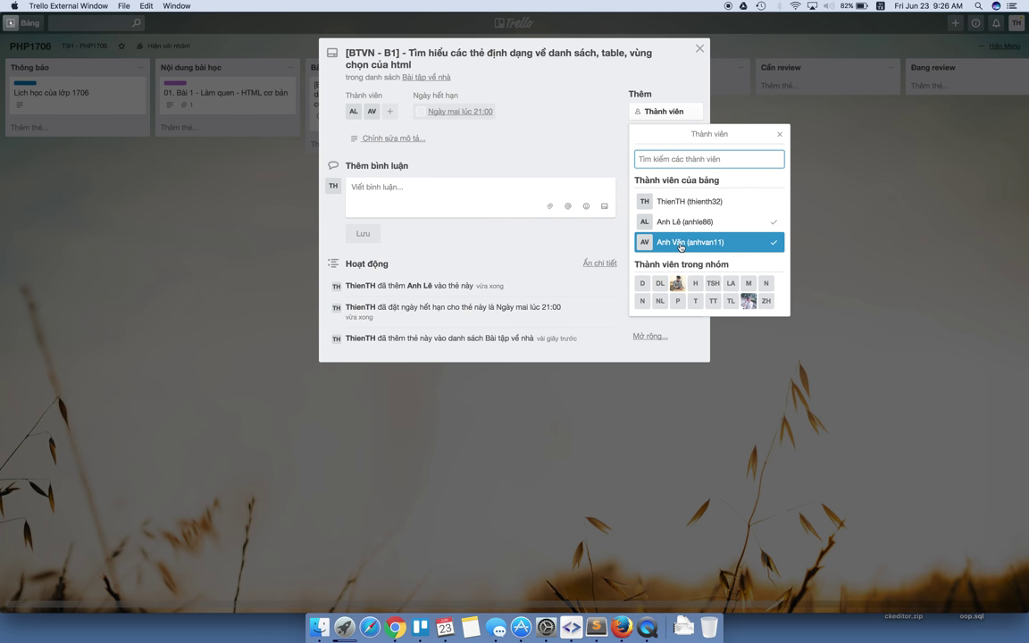
pyautogui.click(642, 284)
pyautogui.click(643, 303)
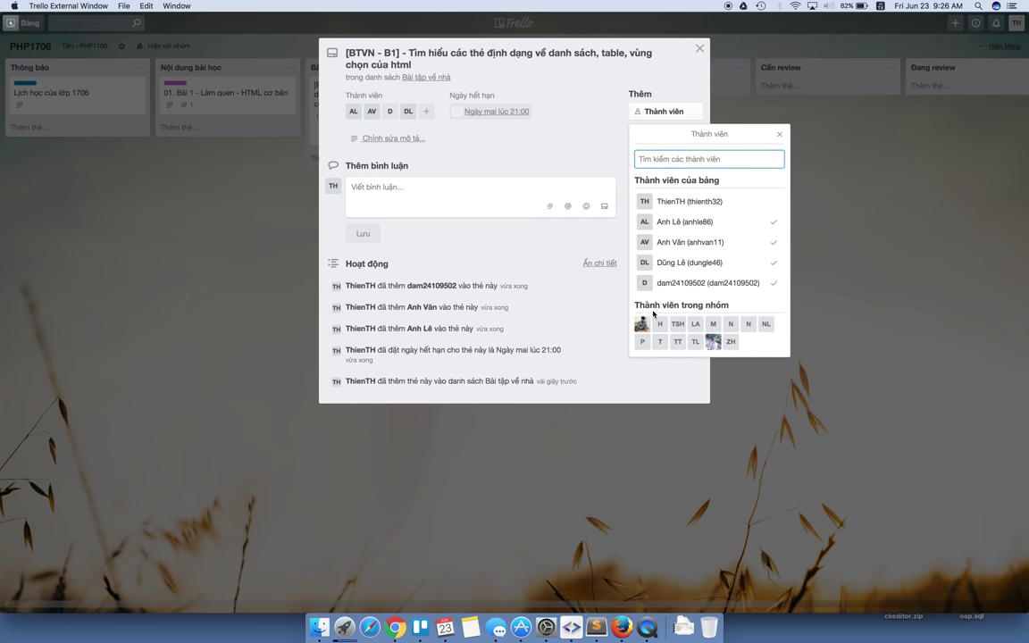
pyautogui.click(644, 325)
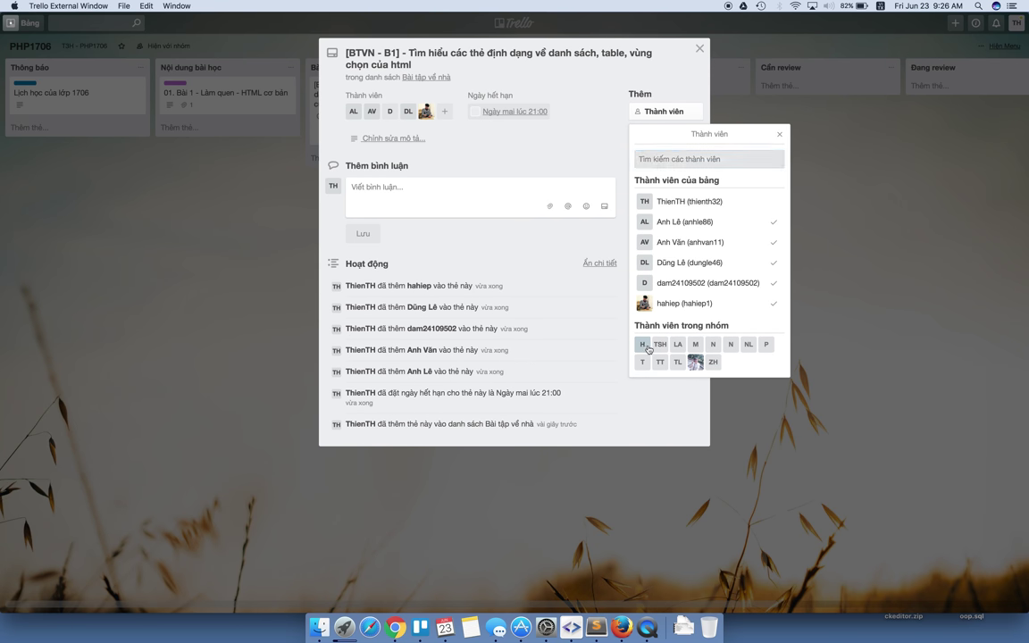
pyautogui.click(642, 344)
pyautogui.click(642, 365)
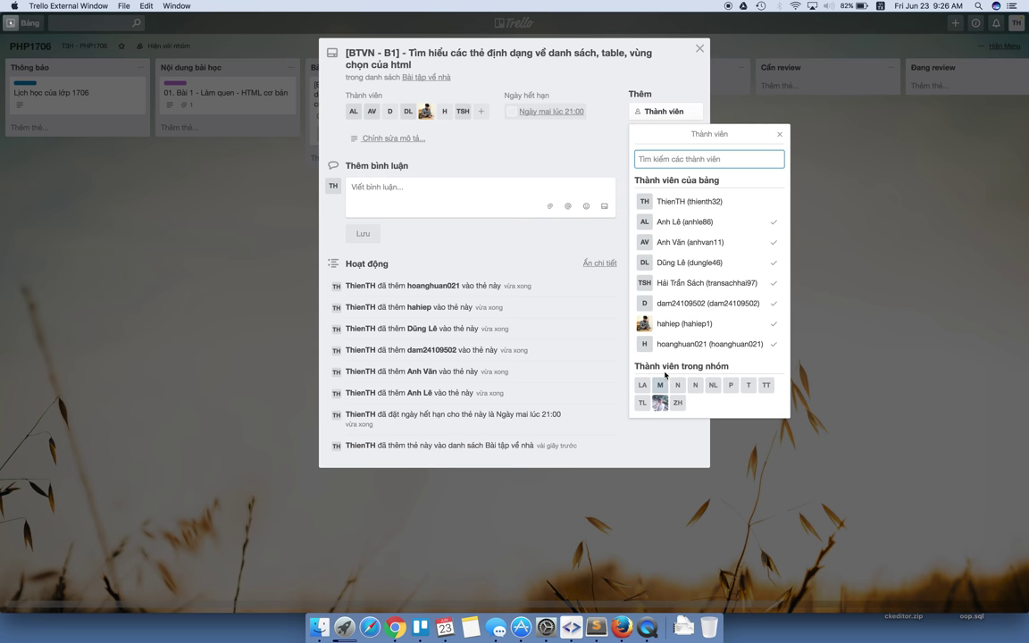
pyautogui.click(660, 385)
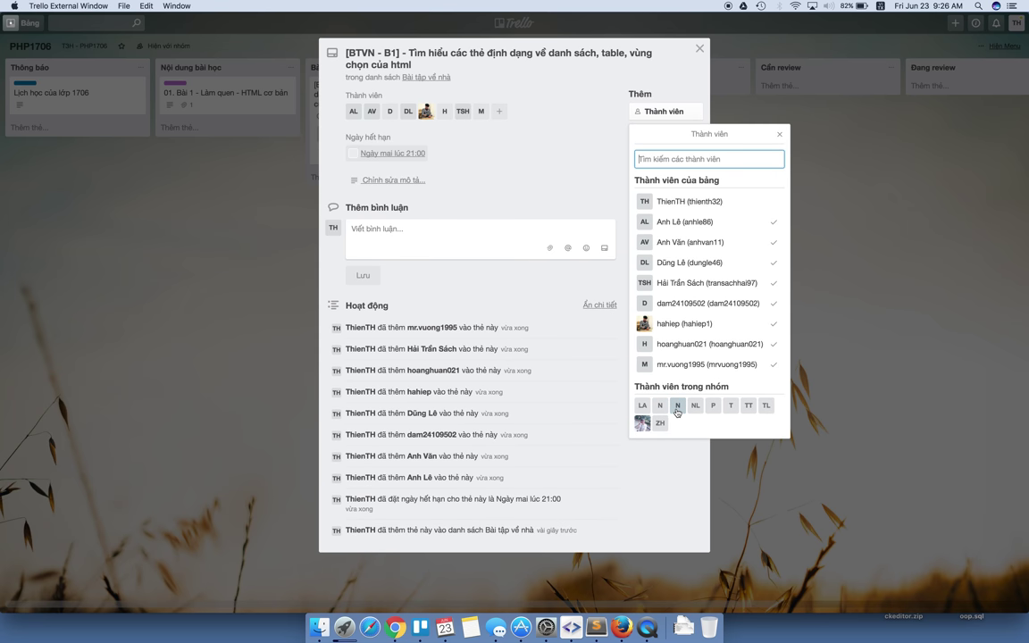
pyautogui.click(670, 407)
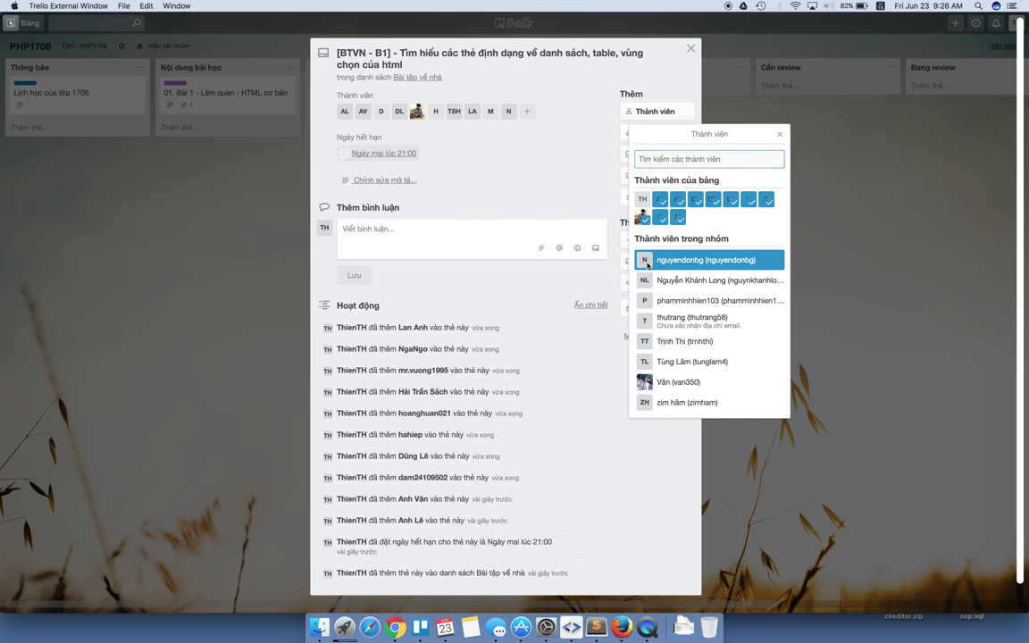
pyautogui.click(655, 281)
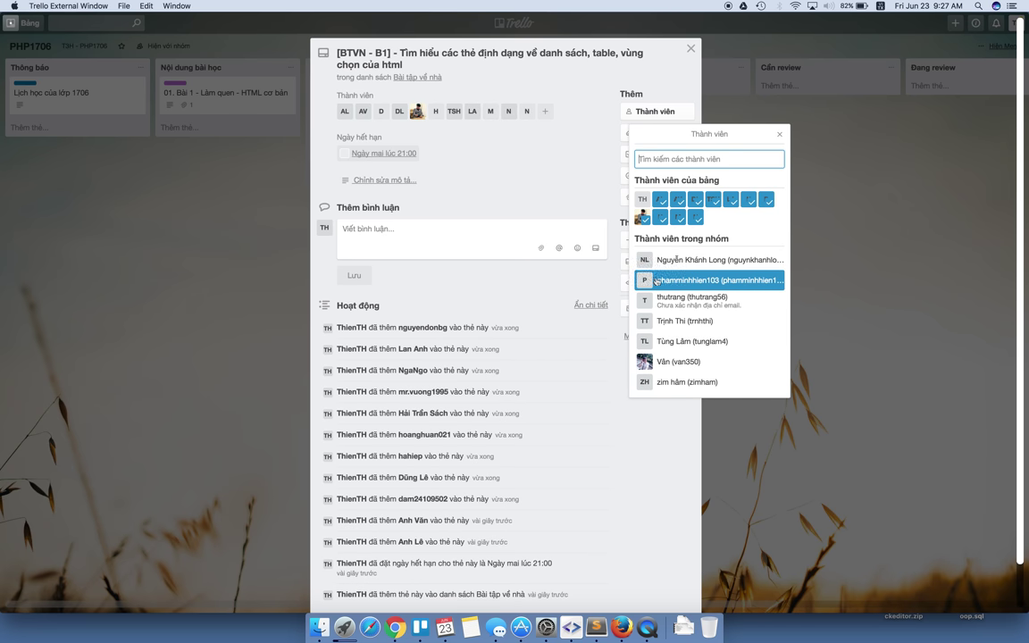
pyautogui.click(655, 260)
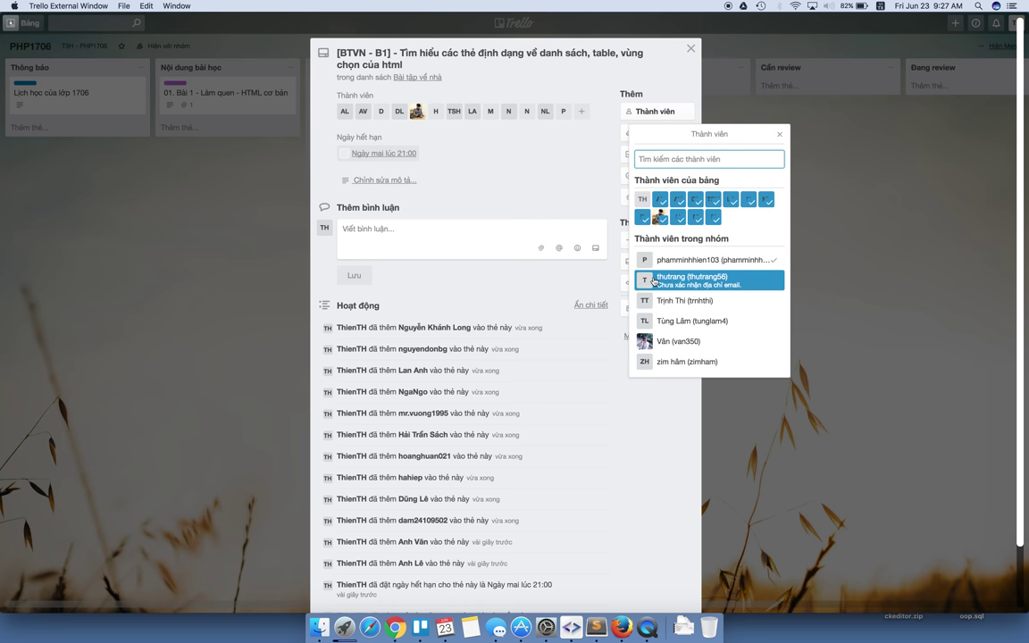
pyautogui.click(655, 280)
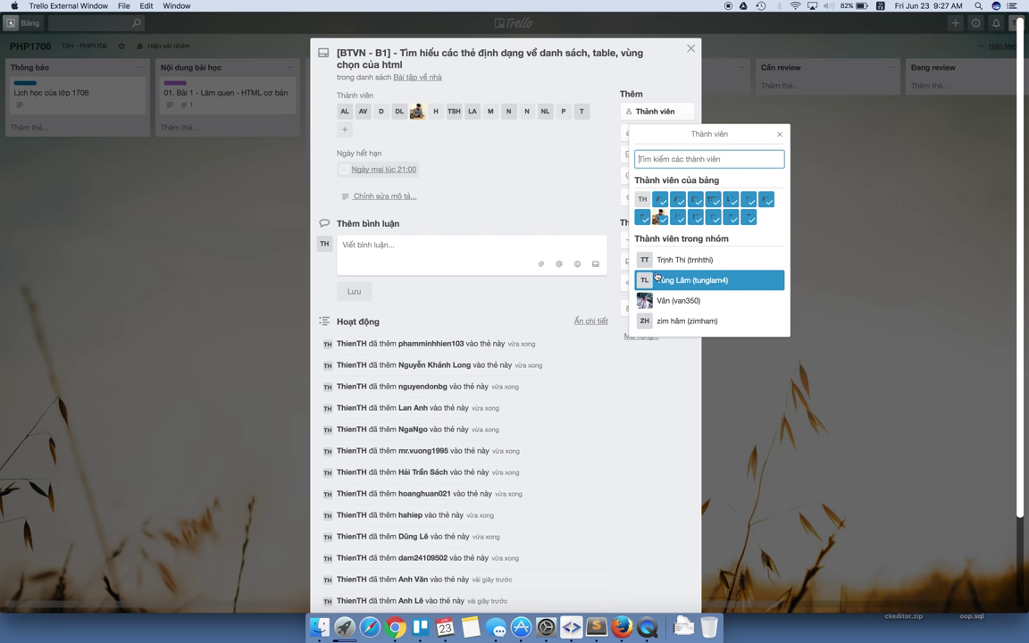
pyautogui.click(648, 261)
pyautogui.click(647, 264)
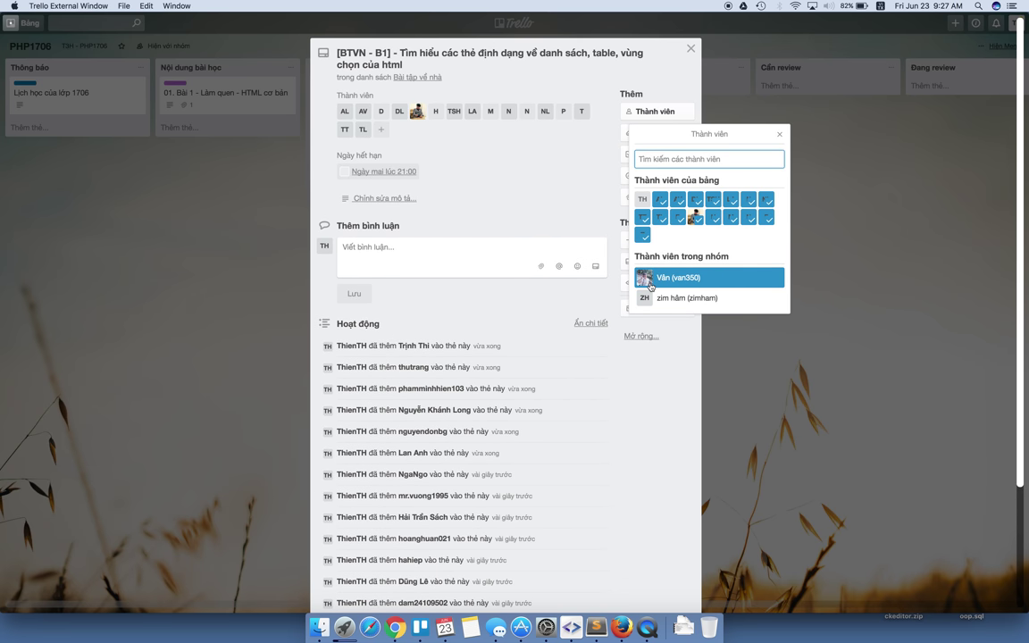
pyautogui.click(647, 278)
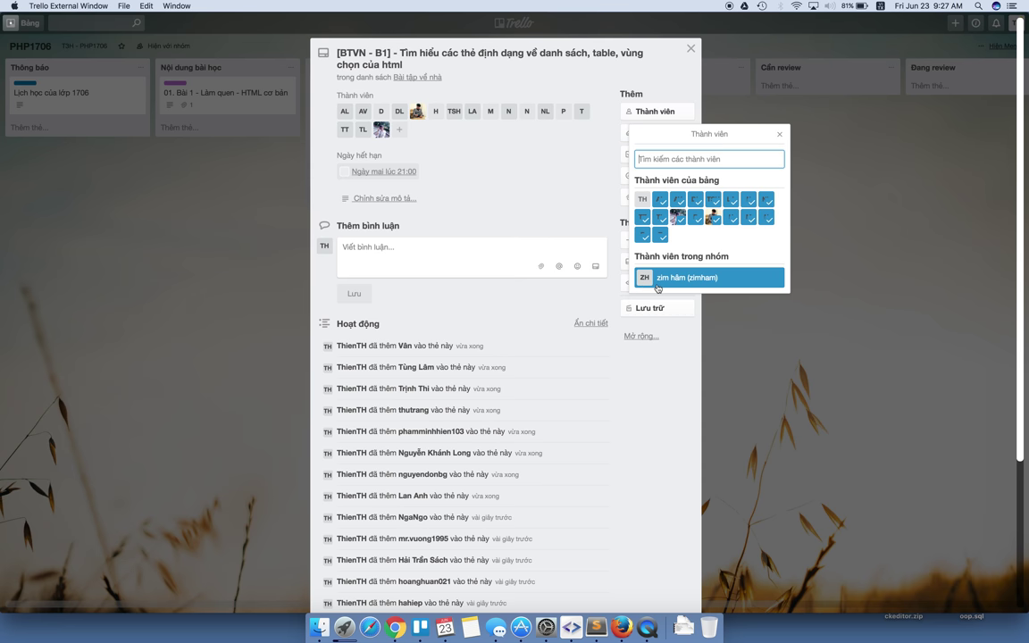
pyautogui.click(660, 281)
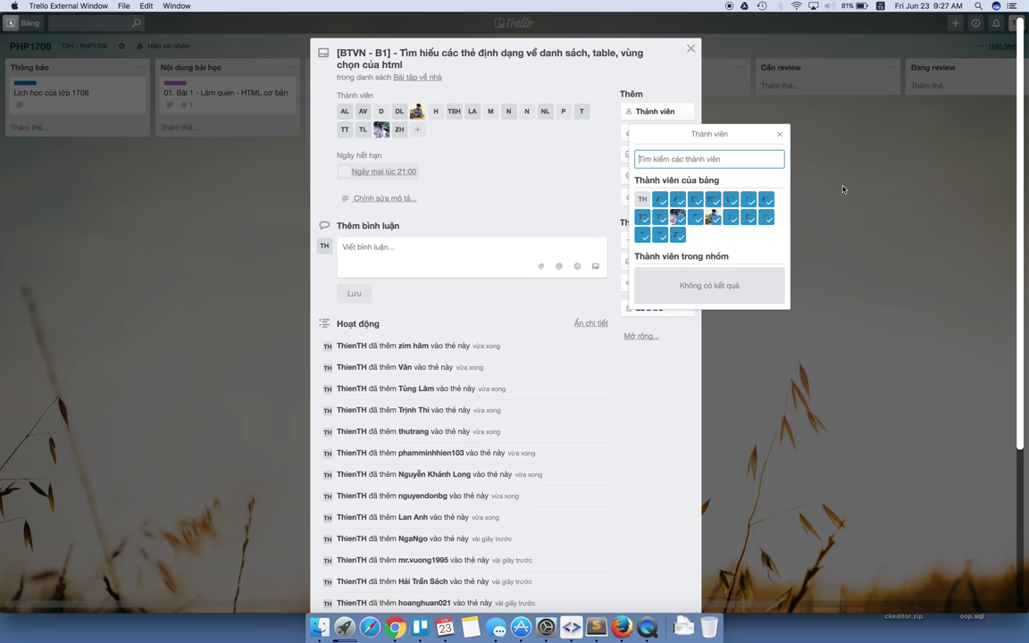
pyautogui.press('Escape')
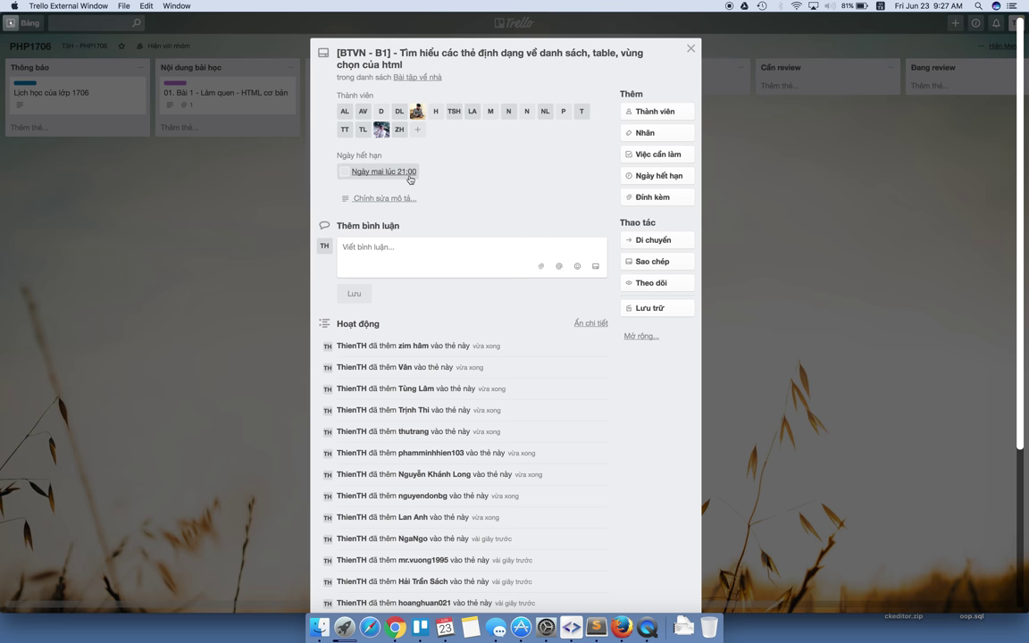
# Save the description '- Tìm hiểu khái niệm, cú pháp, cách sử dụng và lấy ví dụ của các thẻ theo yêu cầu.'.
pyautogui.click(393, 198)
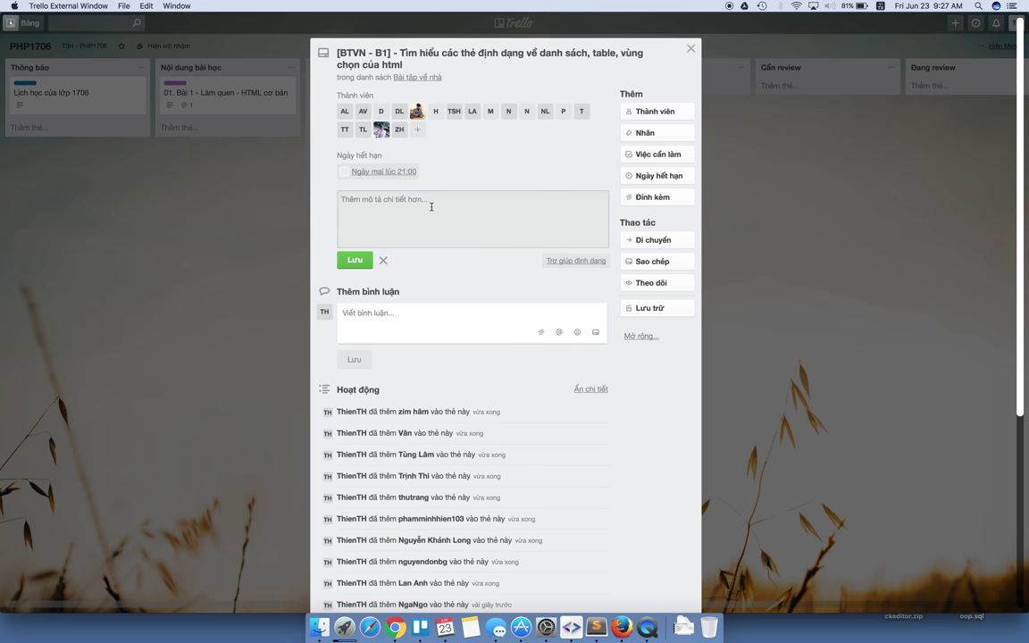
pyautogui.write('-')
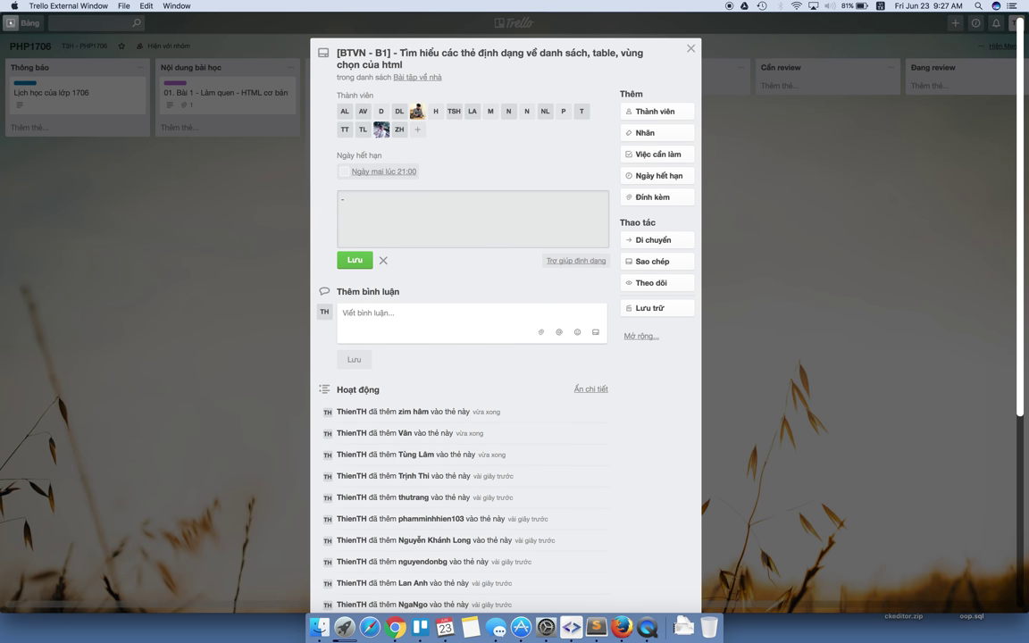
pyautogui.write(' Tìm hiểu khái niệ')
pyautogui.write('m ')
pyautogui.write(', cú phap')
pyautogui.write(', cách sử dung')
pyautogui.write(' và lấy y')
pyautogui.write('id')
pyautogui.write(' dụ')
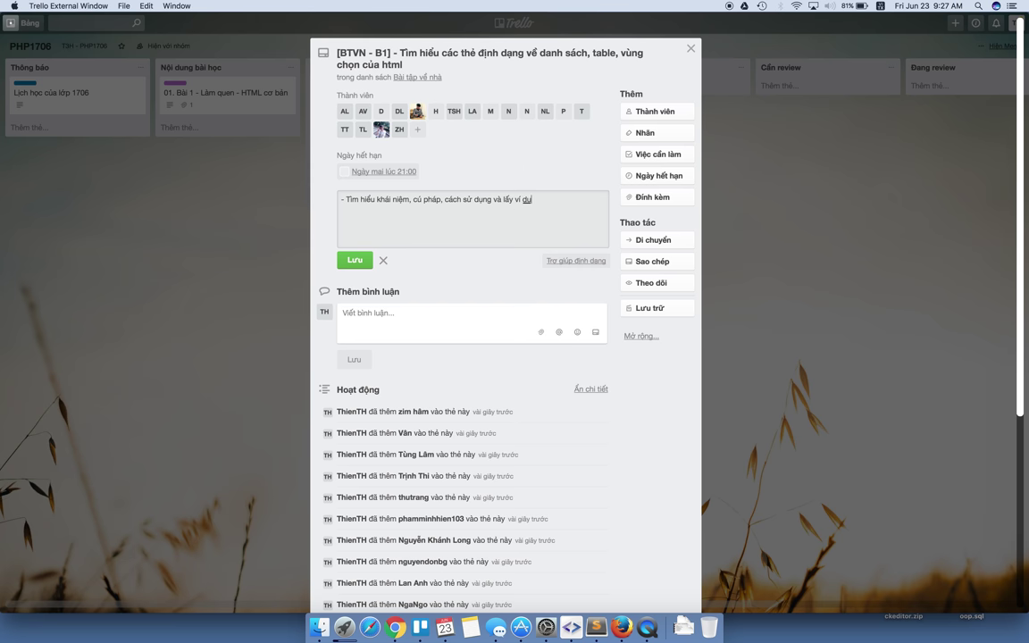
pyautogui.write(' của ca thẻ theo yêu ca')
pyautogui.write('u.')
pyautogui.click(355, 260)
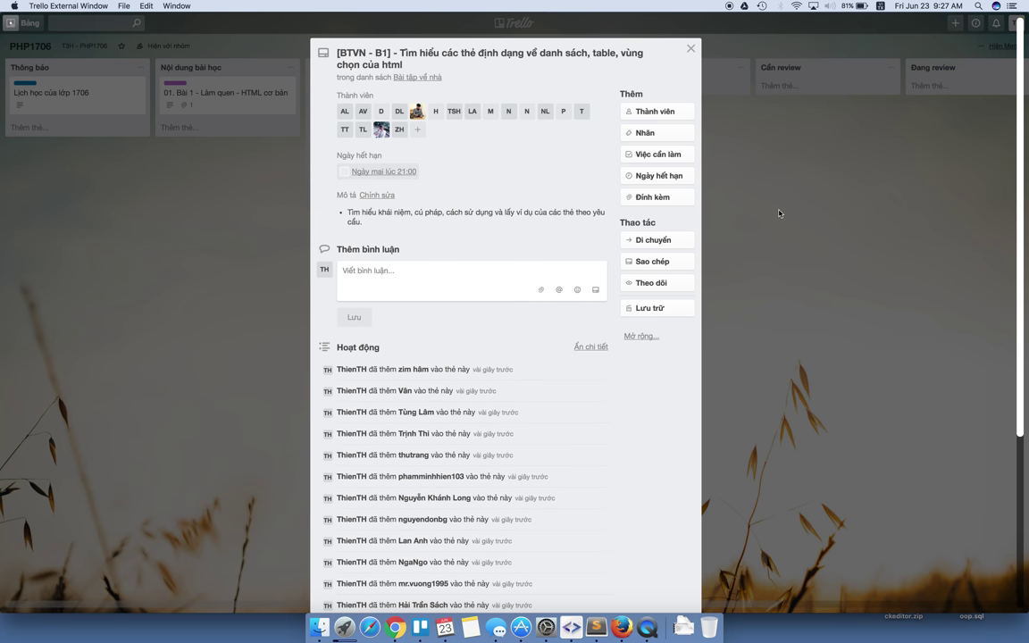
pyautogui.click(779, 213)
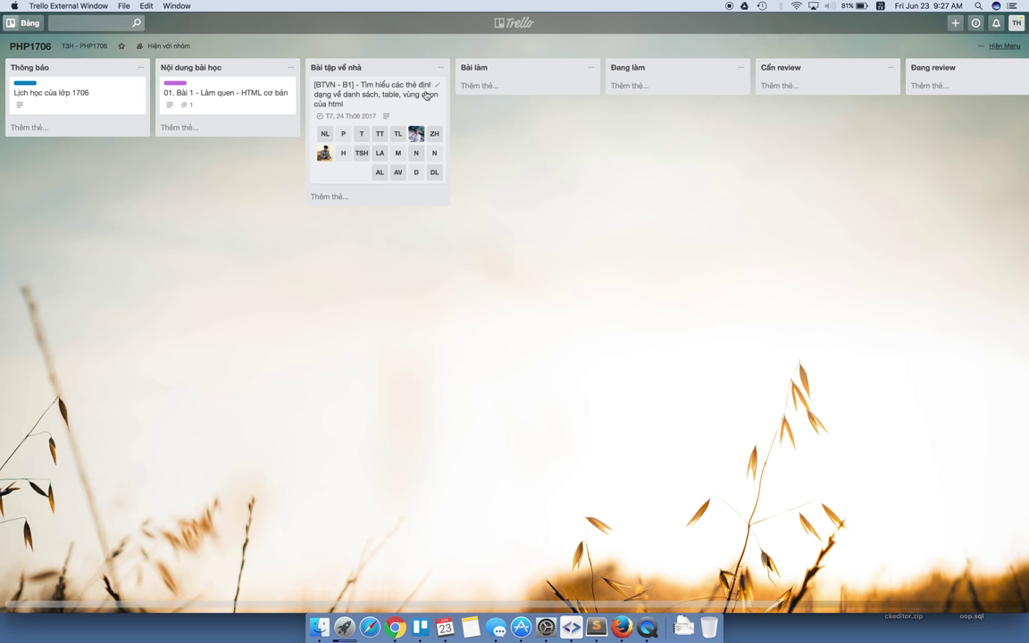
pyautogui.click(347, 88)
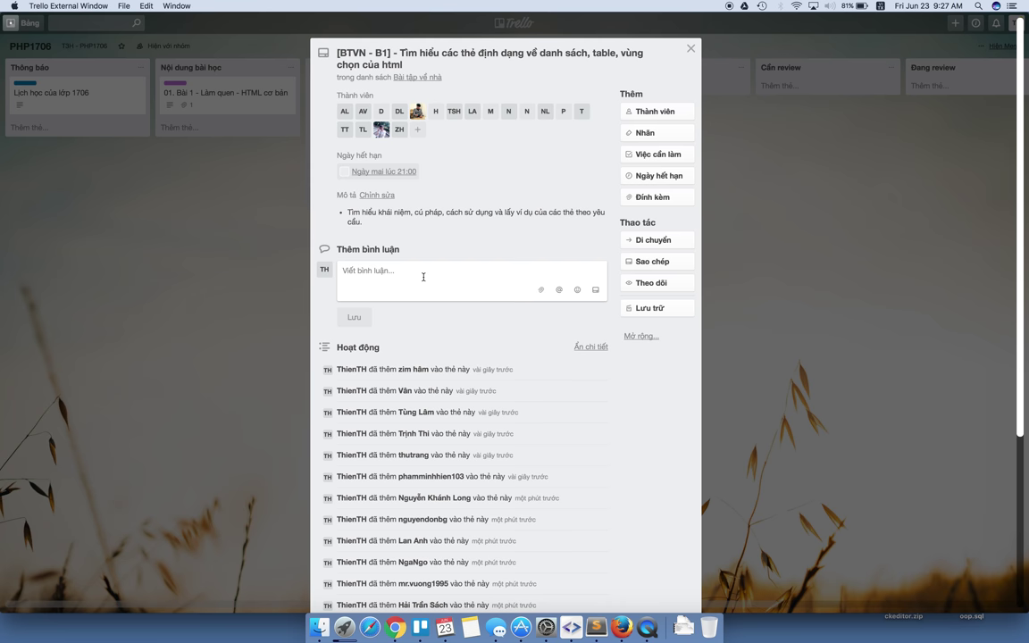
# Post a comment @-mentioning three members, asking them to check class members' deadlines and work quality.
pyautogui.click(424, 277)
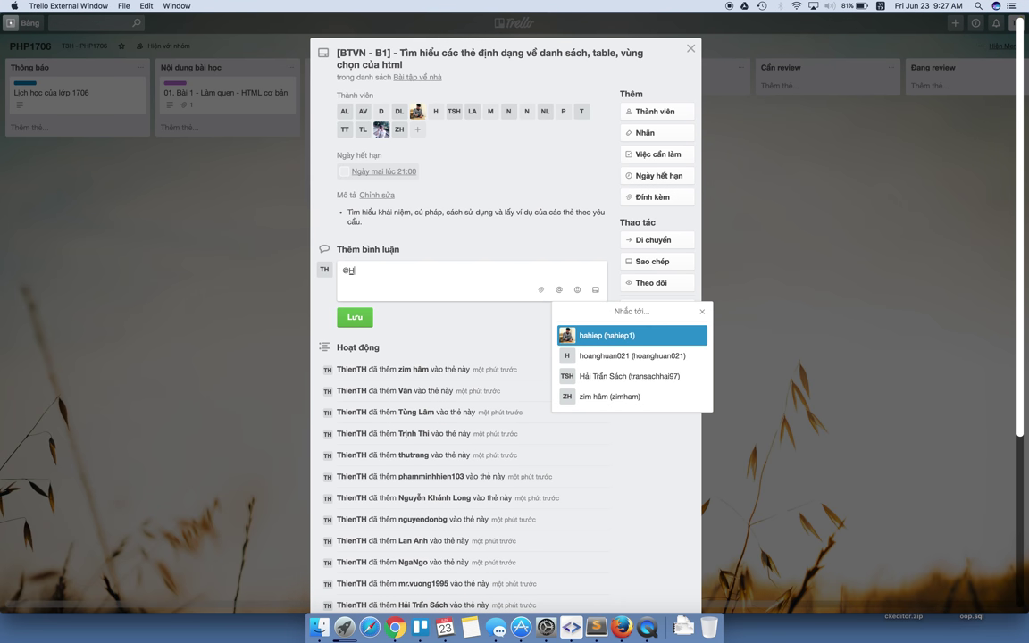
pyautogui.press('Return')
pyautogui.write(',,')
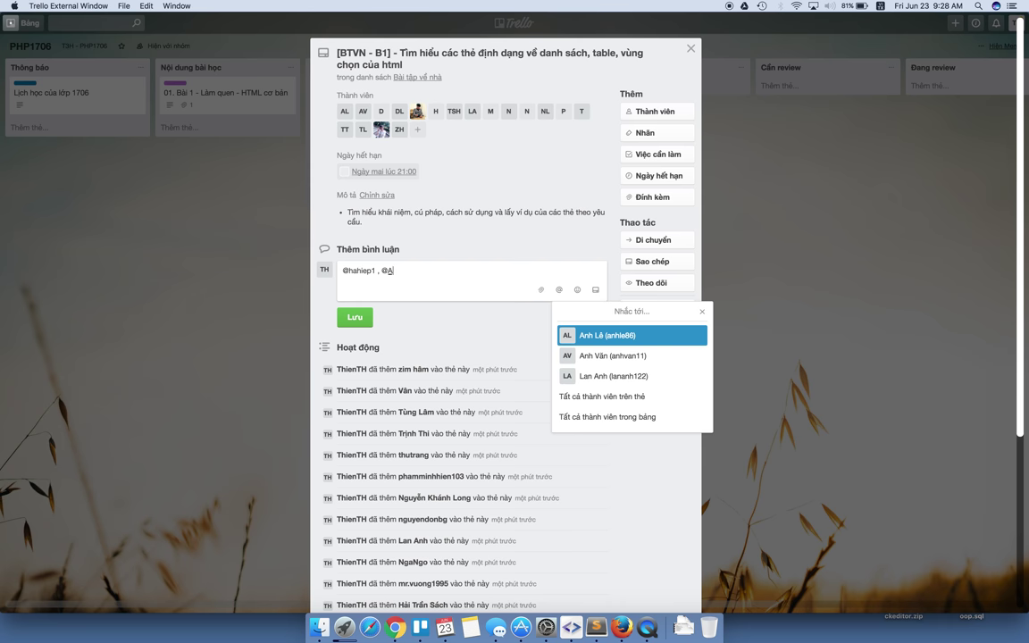
pyautogui.press('Return')
pyautogui.write(', @')
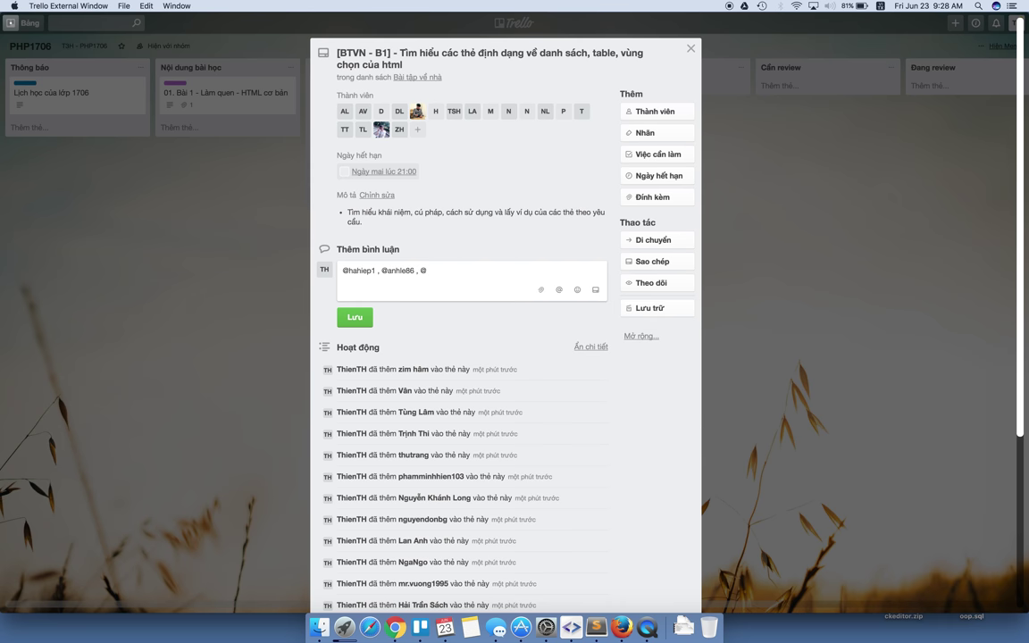
pyautogui.press('Down')
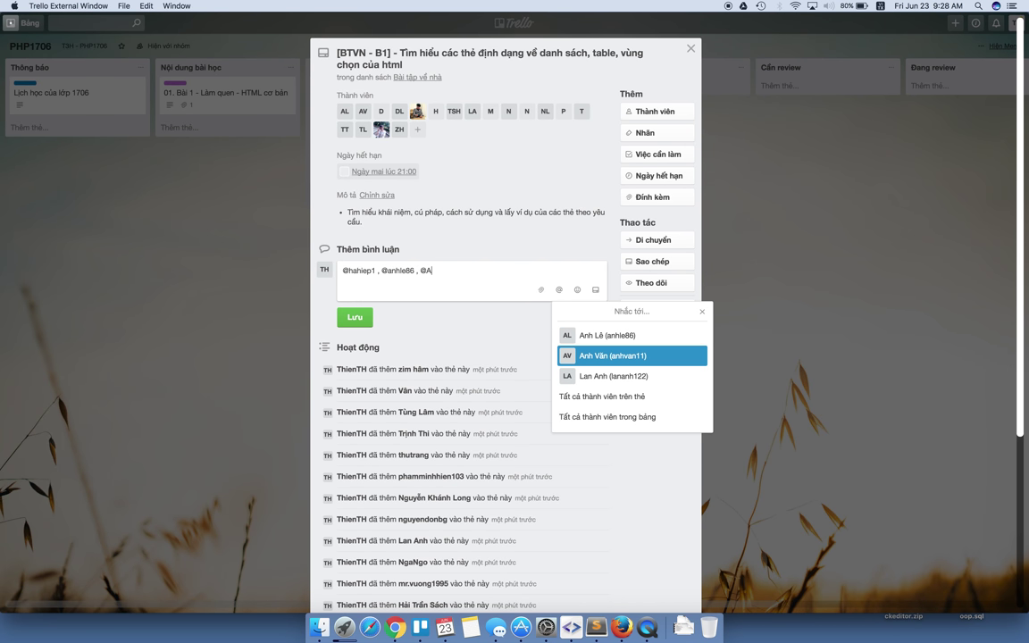
pyautogui.press('Return')
pyautogui.write('Giup mình kiếm')
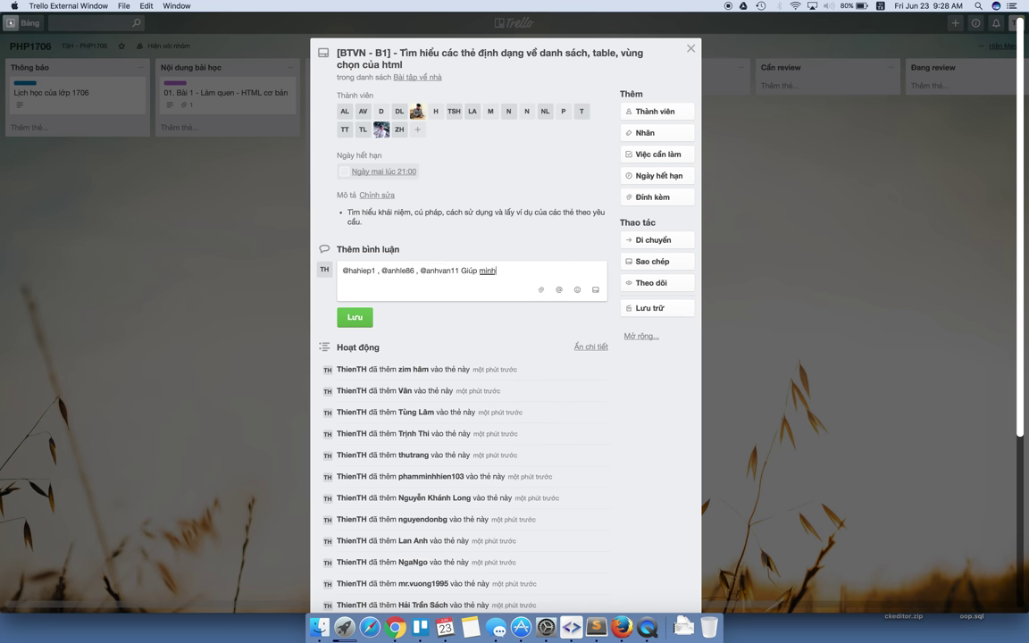
pyautogui.write(' tra về ')
pyautogui.write('dead')
pyautogui.write('line và ch')
pyautogui.write('ất')
pyautogui.write(' lượng bài làm')
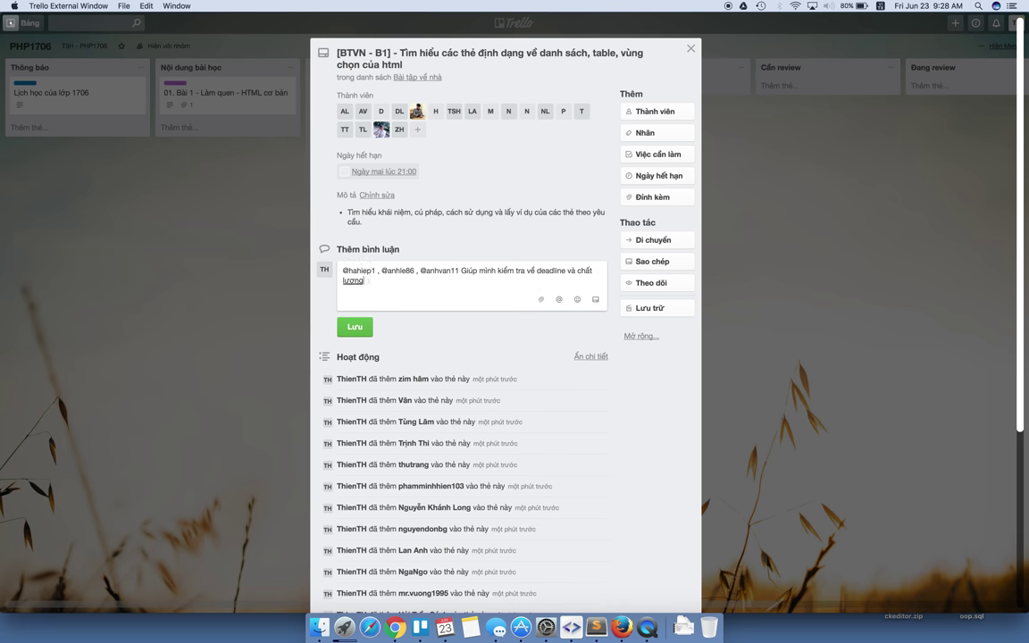
pyautogui.write(' của các thanh viên tron')
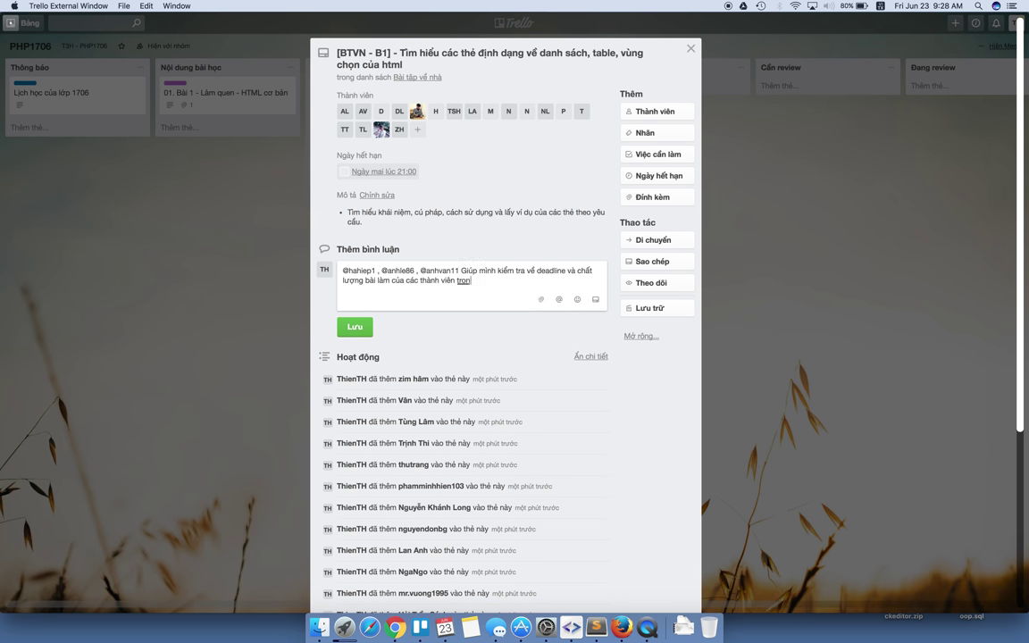
pyautogui.write('g lớp theo de')
pyautogui.press('BackSpace')
pyautogui.press('BackSpace')
pyautogui.press('BackSpace')
pyautogui.click(354, 327)
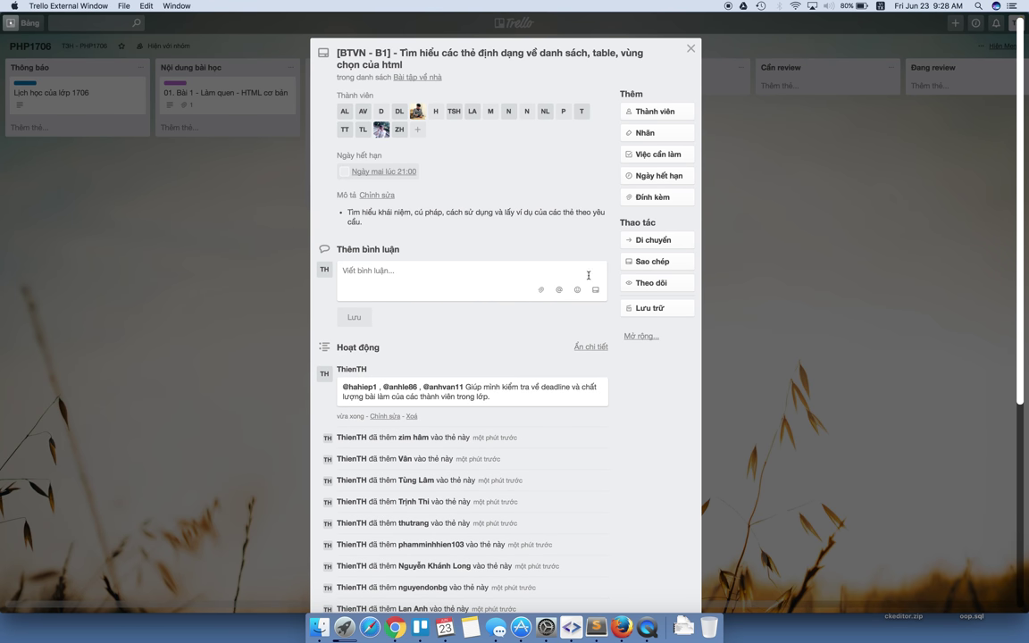
pyautogui.click(747, 232)
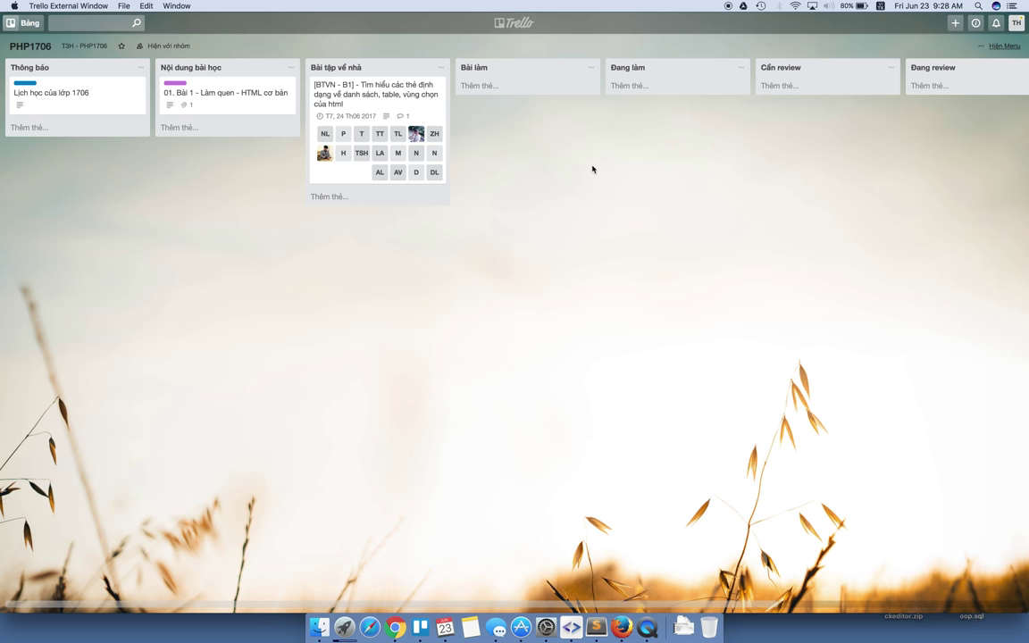
# Apply the green label to the homework card through quick edit.
pyautogui.click(436, 86)
pyautogui.click(490, 103)
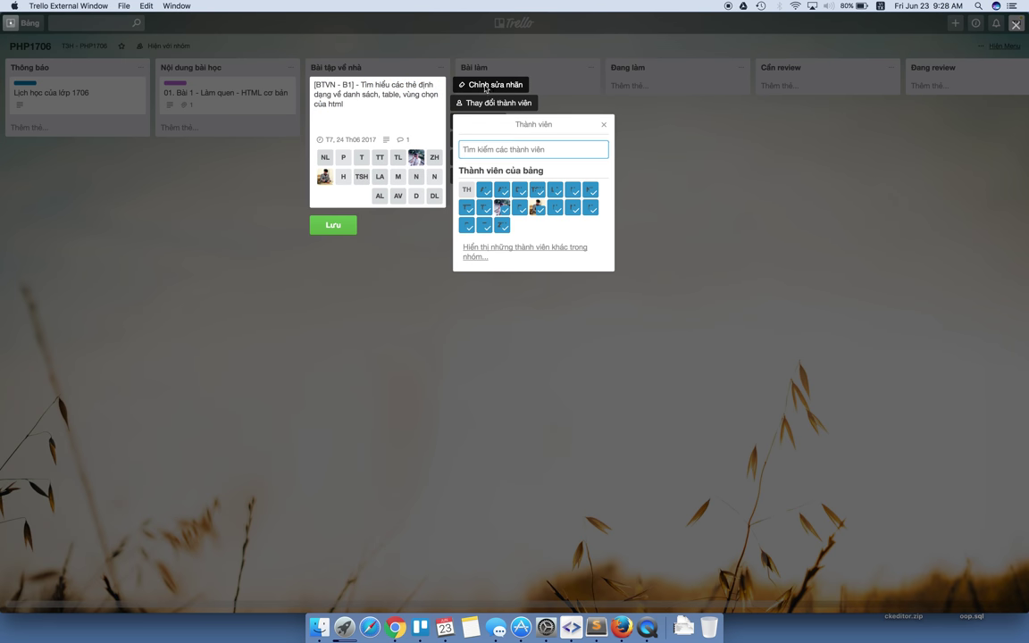
pyautogui.click(485, 85)
pyautogui.click(541, 156)
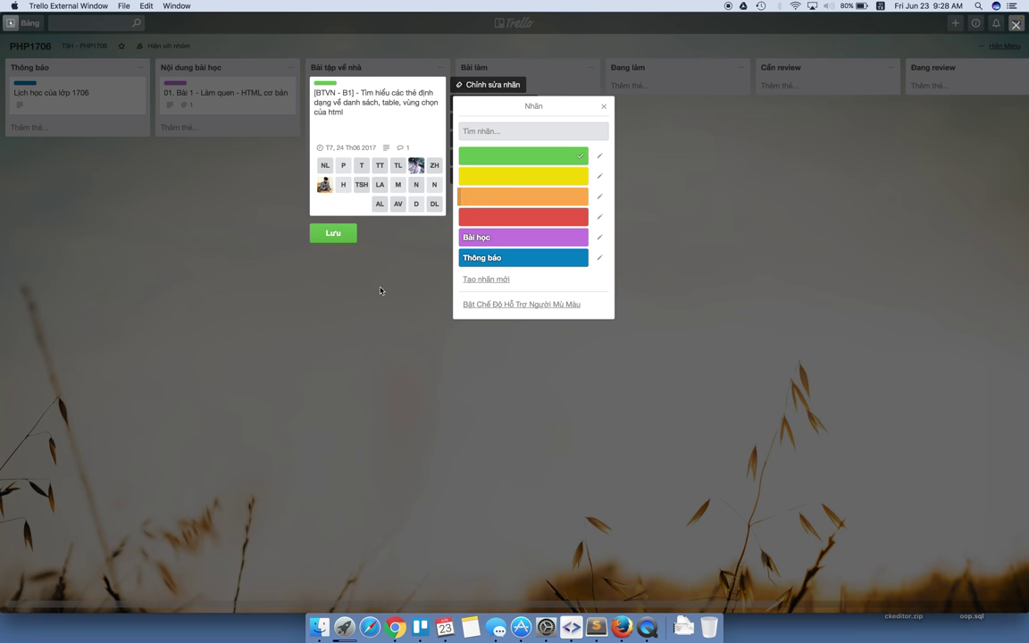
pyautogui.click(381, 290)
# Rename the green label to 'Bài tập về nhà' and save the card's quick edits.
pyautogui.click(436, 86)
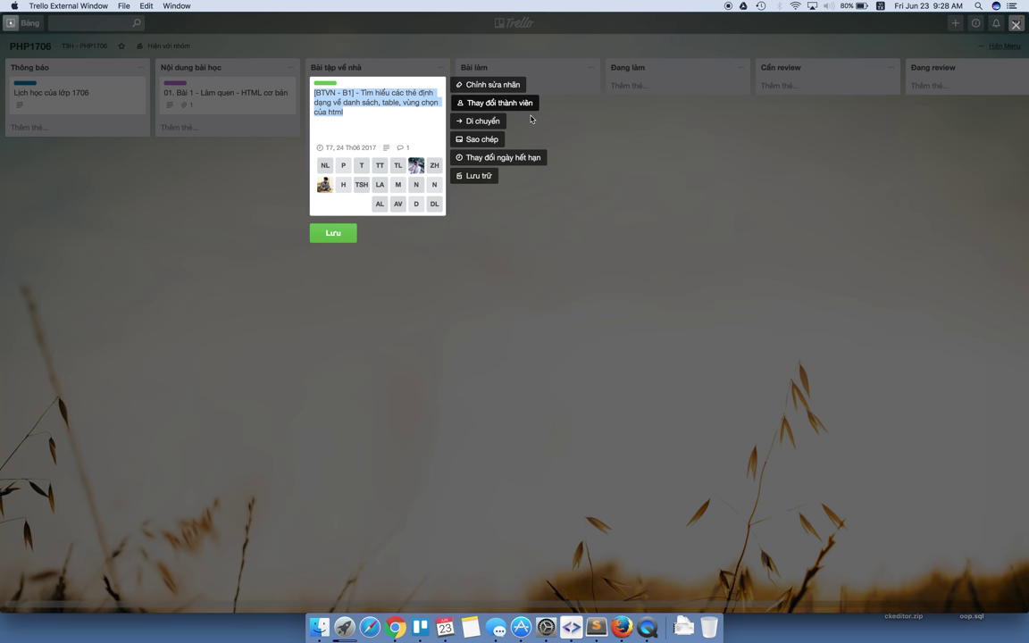
pyautogui.click(487, 85)
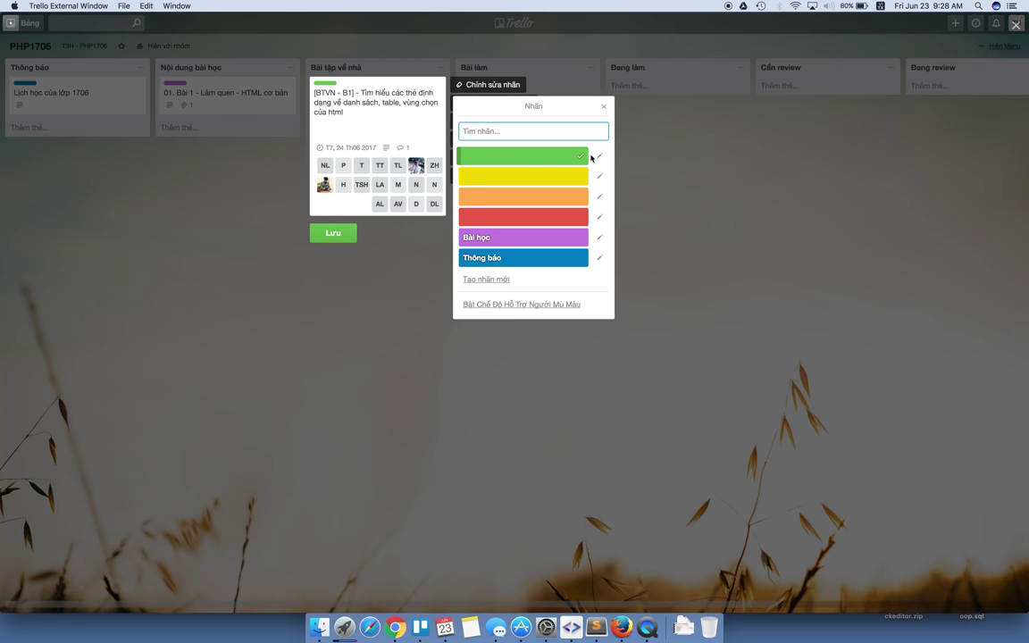
pyautogui.click(599, 157)
pyautogui.write('Bài tập ve nhà')
pyautogui.press('Return')
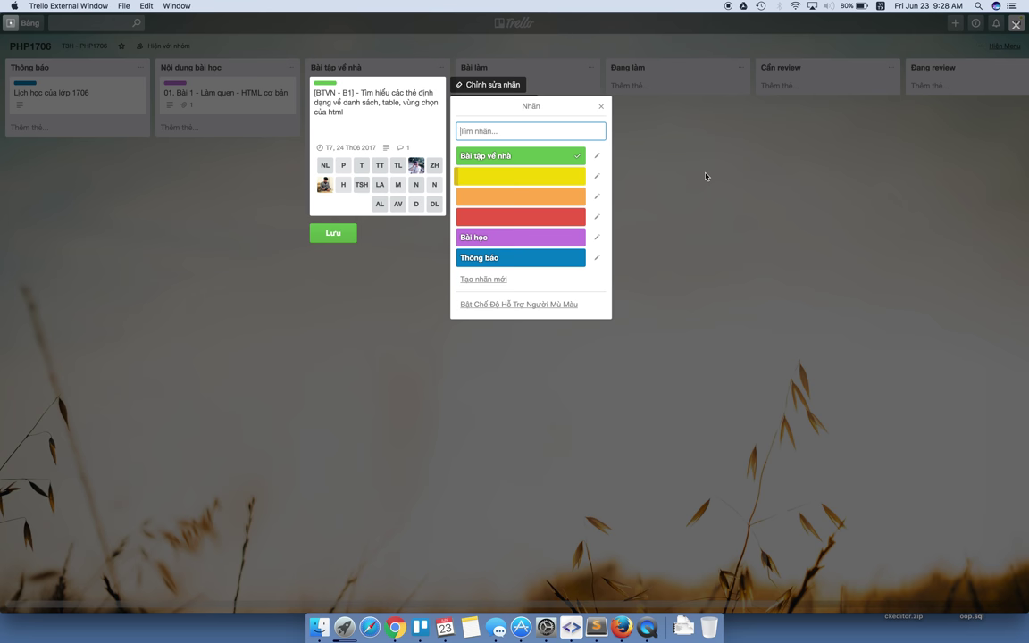
pyautogui.press('Escape')
pyautogui.click(323, 232)
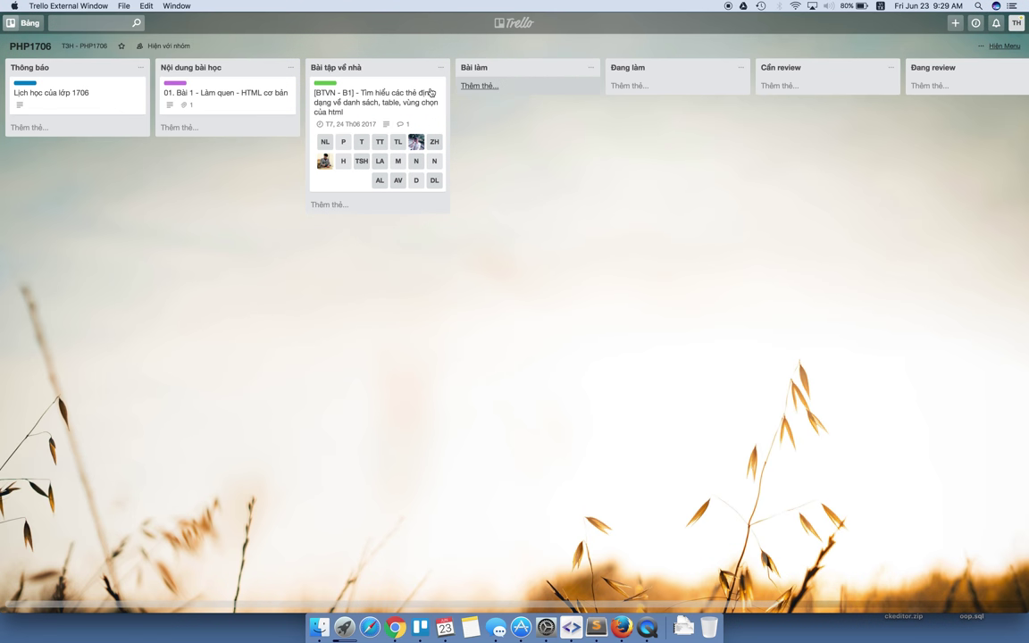
# Add a card named '[BT1 - ANHLV]' to the Bài làm list.
pyautogui.click(493, 86)
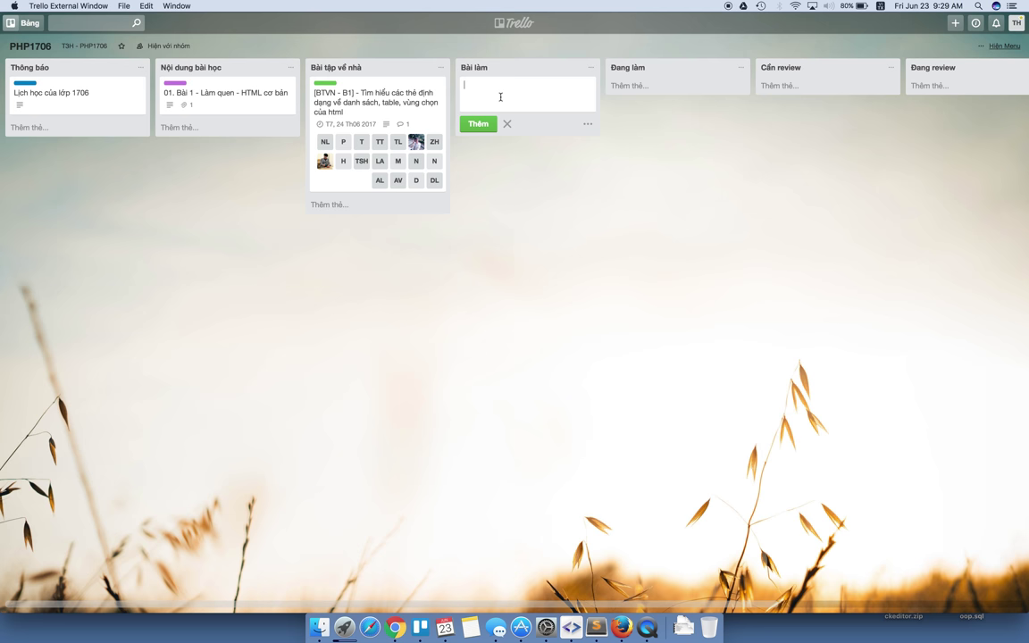
pyautogui.press('BackSpace')
pyautogui.press('BackSpace')
pyautogui.press('BackSpace')
pyautogui.press('Return')
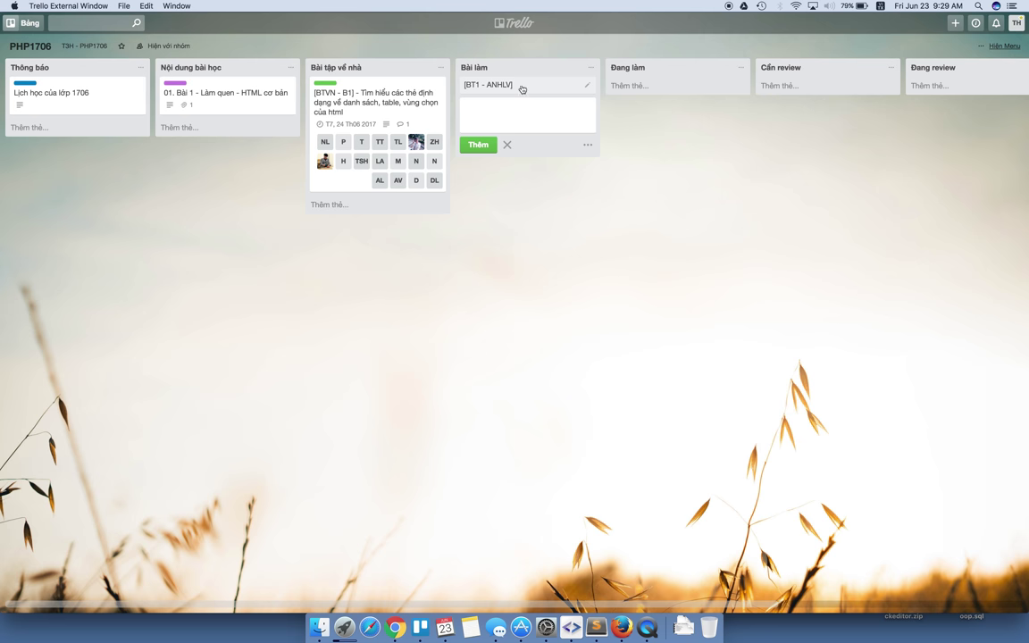
# Give the new card a 24/6/2017 21:00 due date and the Bài tập về nhà label.
pyautogui.click(586, 85)
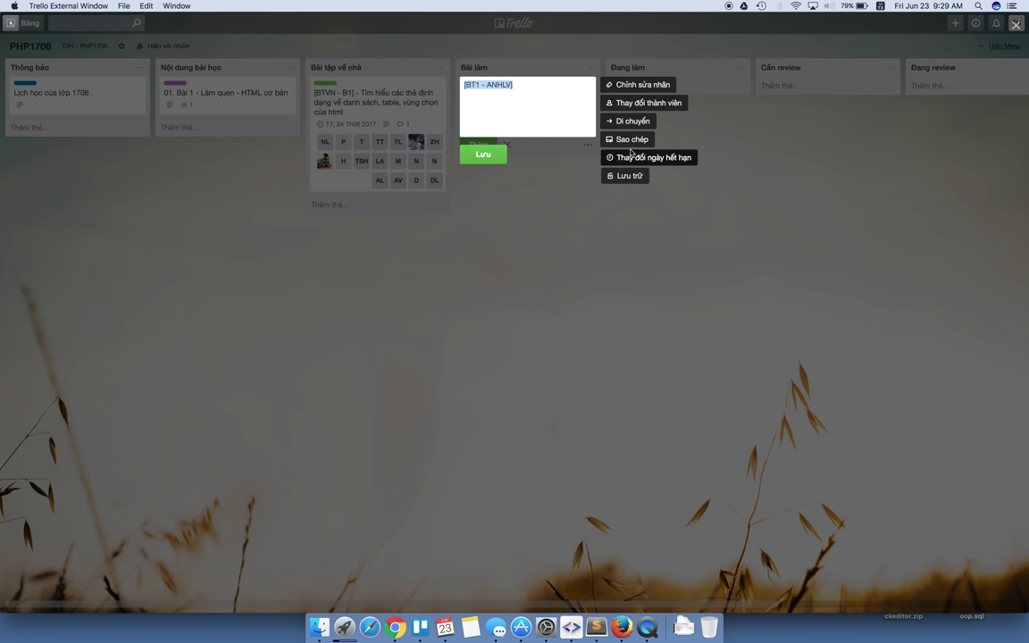
pyautogui.click(657, 157)
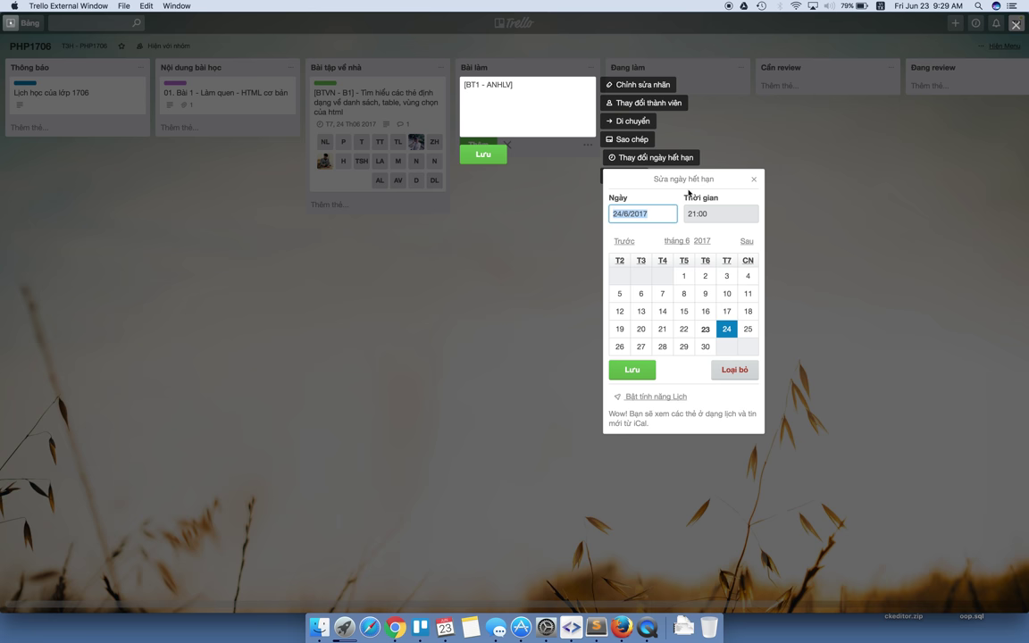
pyautogui.press('Right')
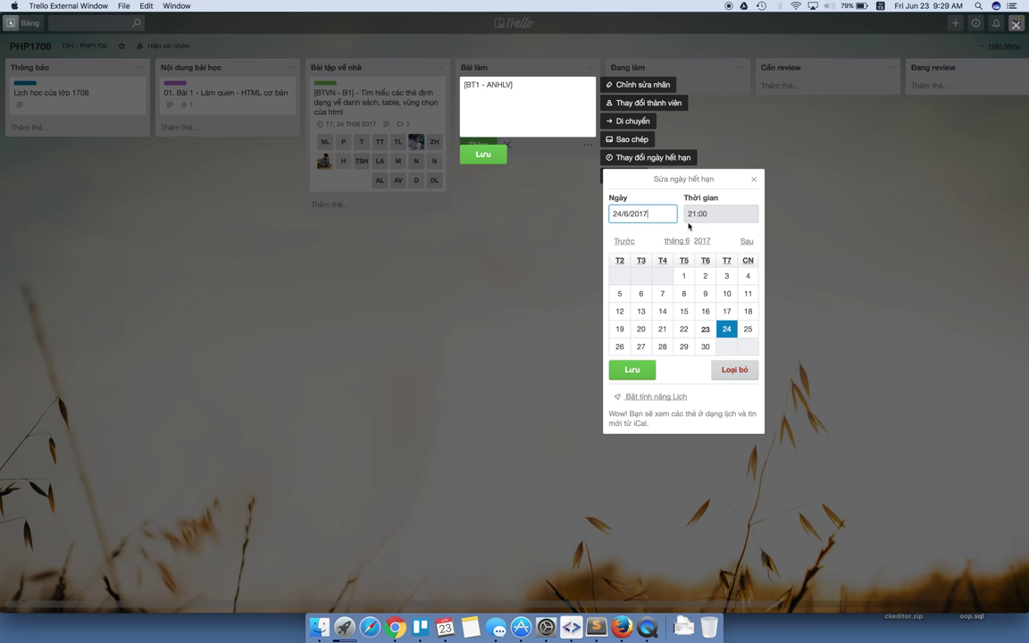
pyautogui.click(631, 369)
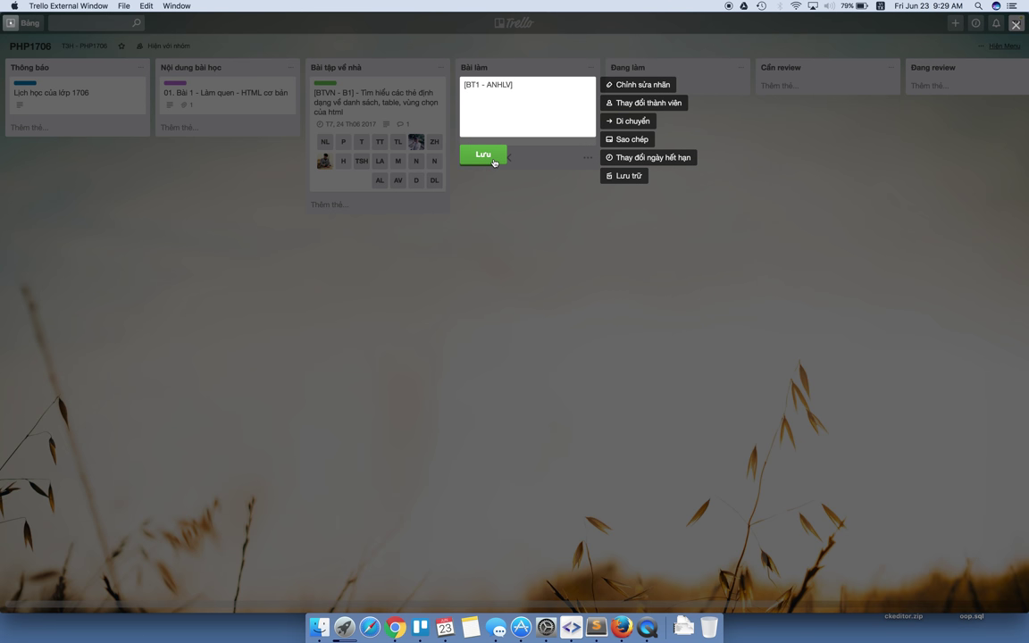
pyautogui.click(642, 84)
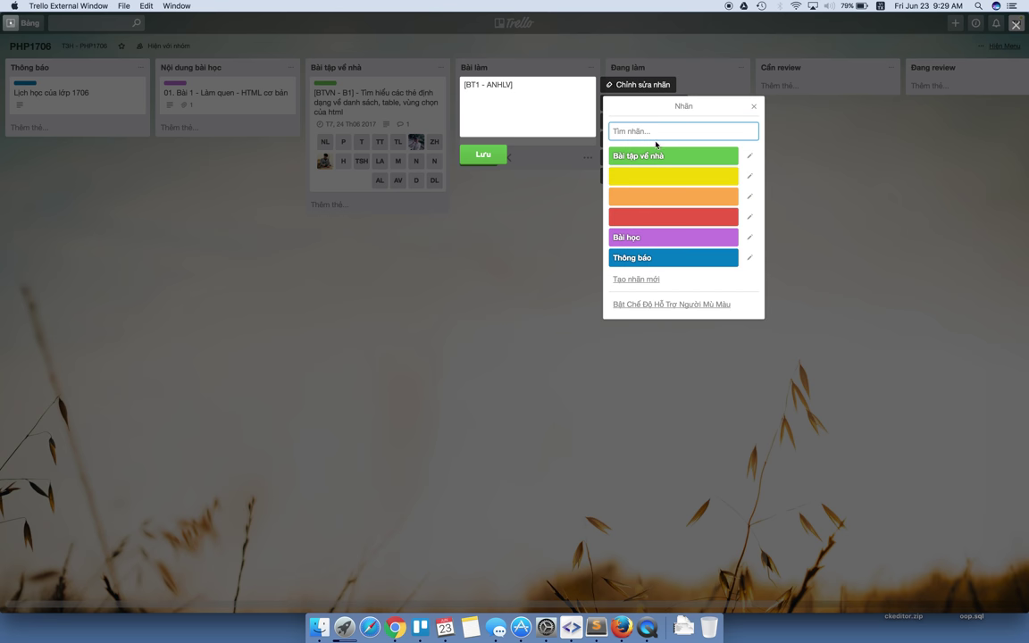
pyautogui.click(655, 157)
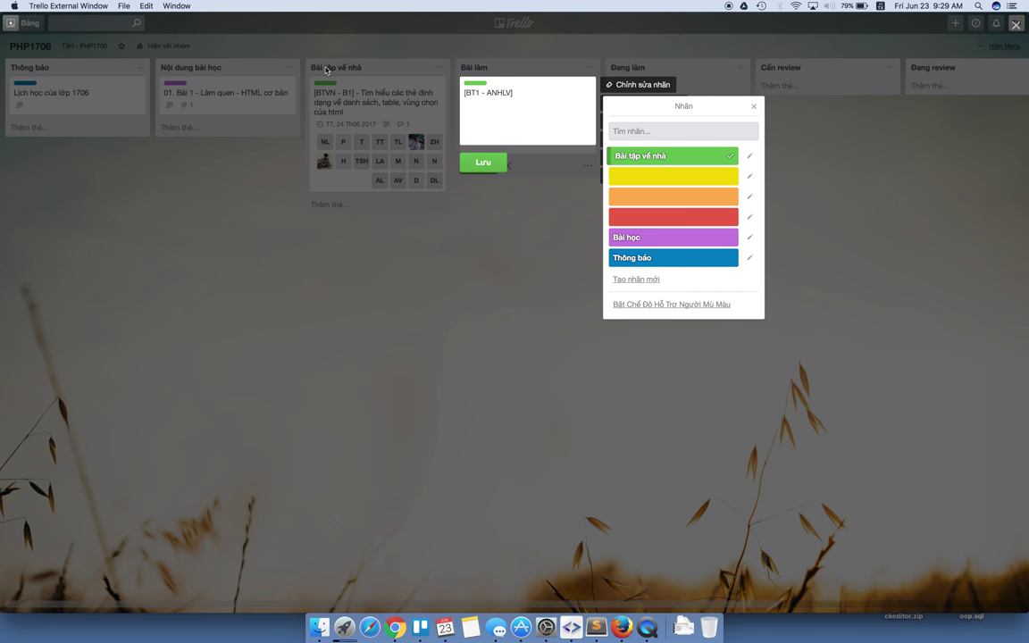
pyautogui.click(483, 162)
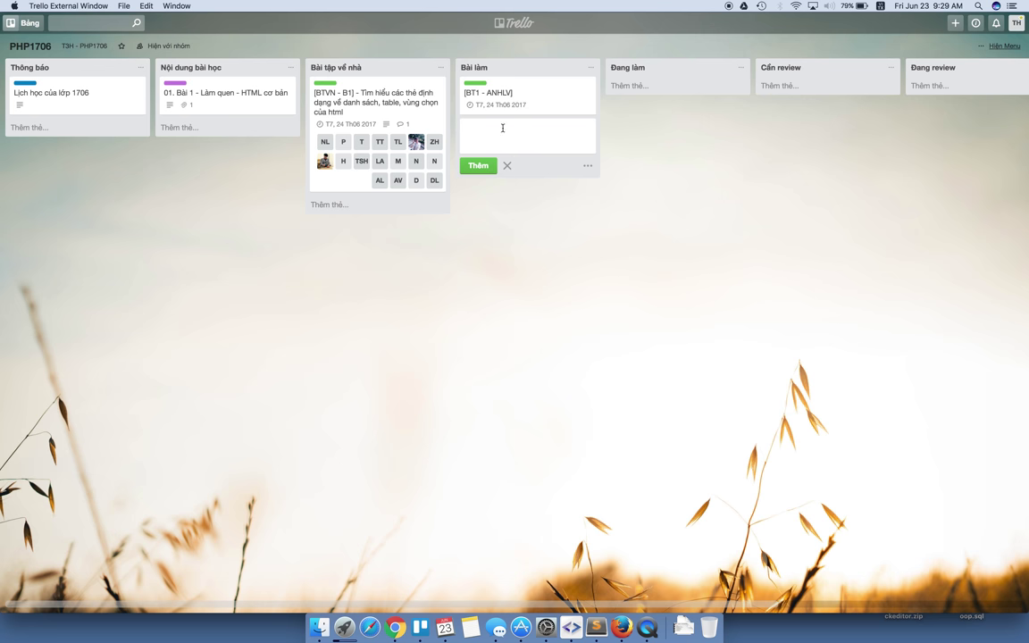
pyautogui.click(507, 95)
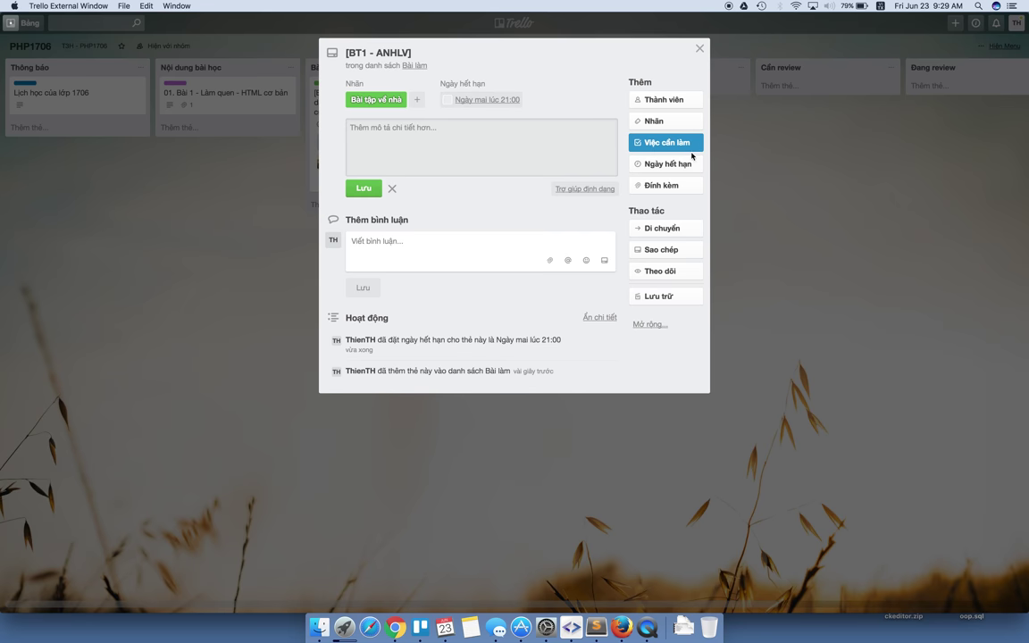
# Add a checklist titled 'Việc cần làm bt1' to the card.
pyautogui.click(655, 146)
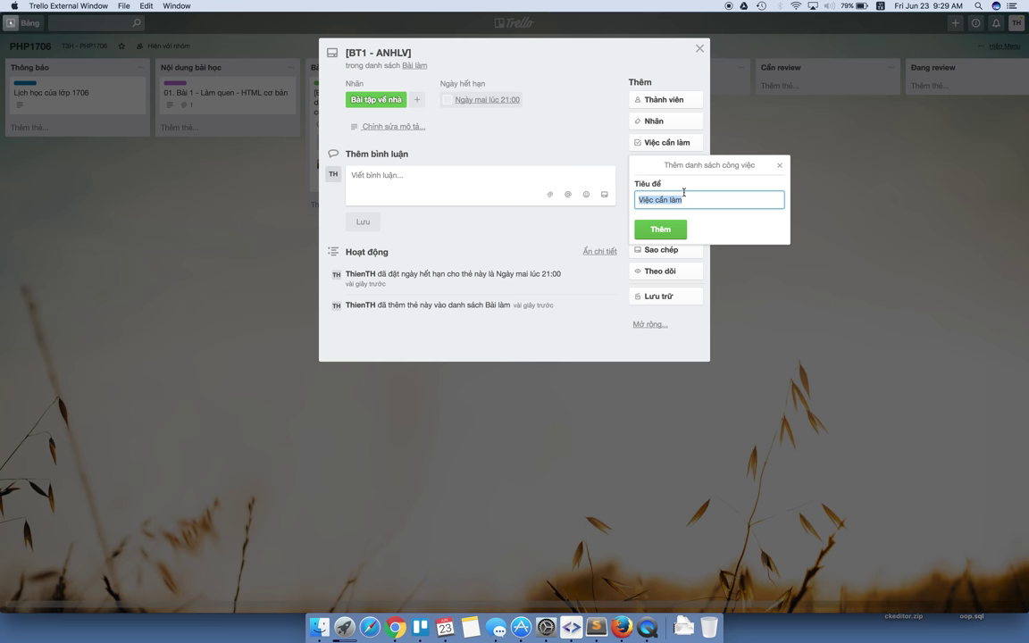
pyautogui.press('Right')
pyautogui.write('bt1')
pyautogui.press('Return')
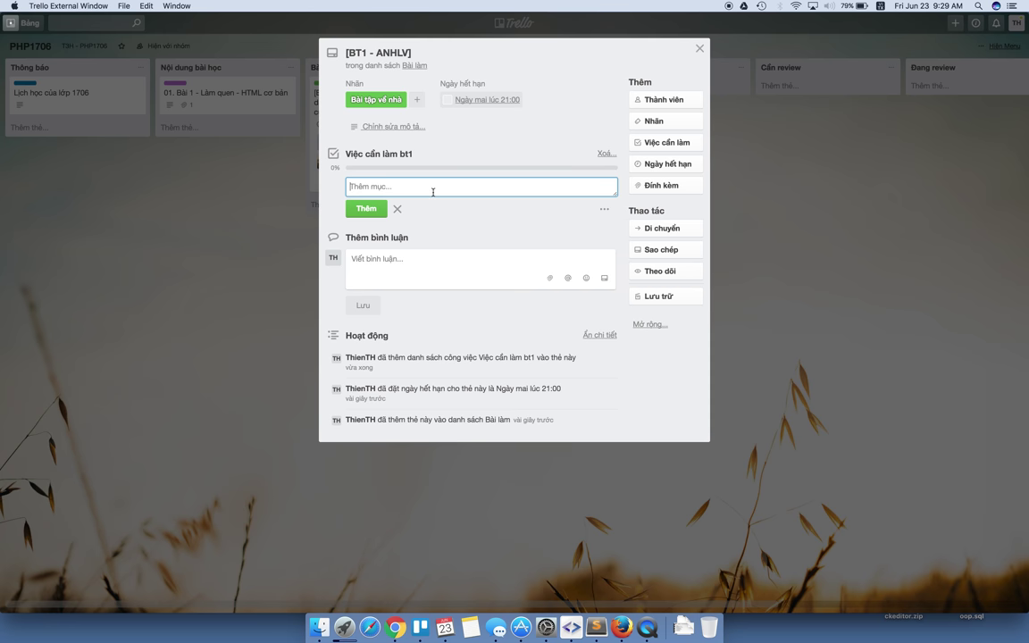
# Add the checklist items Thẻ danh sách, Thẻ Table and Thẻ vùng chọn, then close the card.
pyautogui.write('Thẻ danh sahc')
pyautogui.press('BackSpace')
pyautogui.press('BackSpace')
pyautogui.press('BackSpace')
pyautogui.write('achs')
pyautogui.press('Return')
pyautogui.write('Thẻ ')
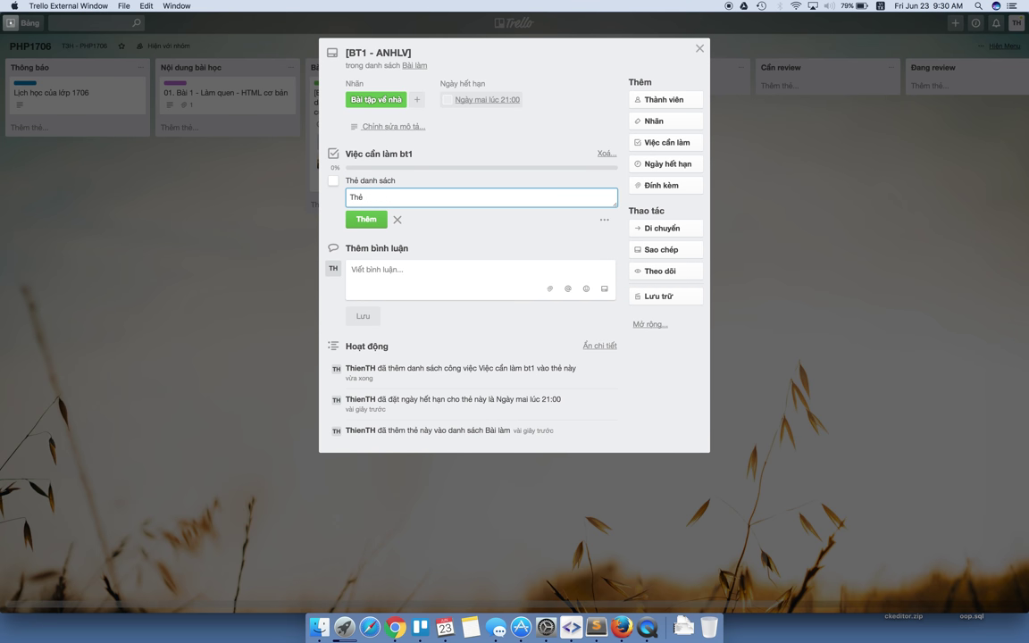
pyautogui.write('Table')
pyautogui.press('Return')
pyautogui.write('Thẻ g')
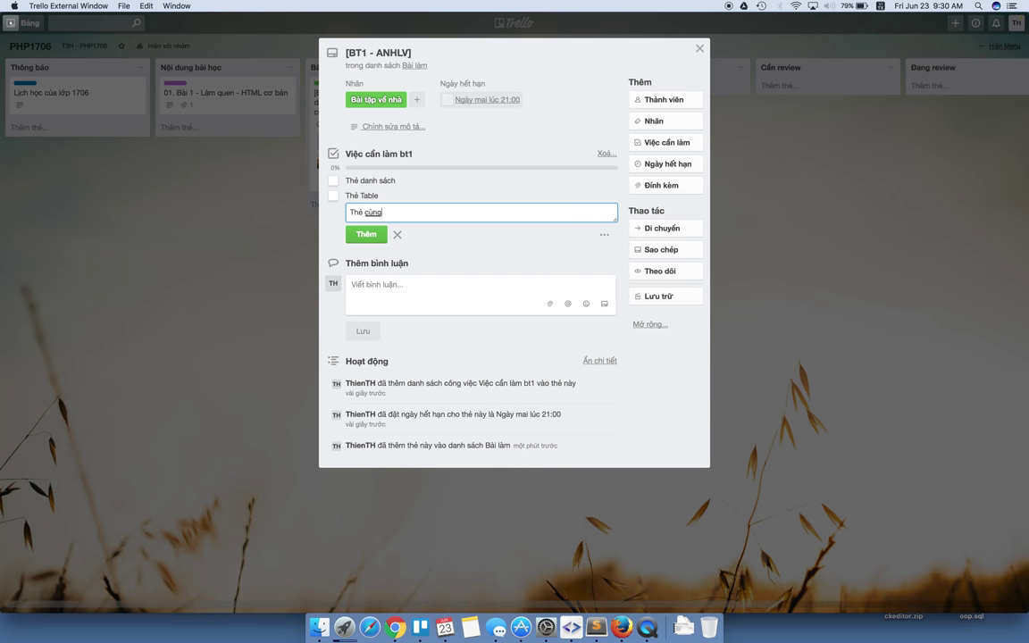
pyautogui.write('vùng chọn')
pyautogui.press('Return')
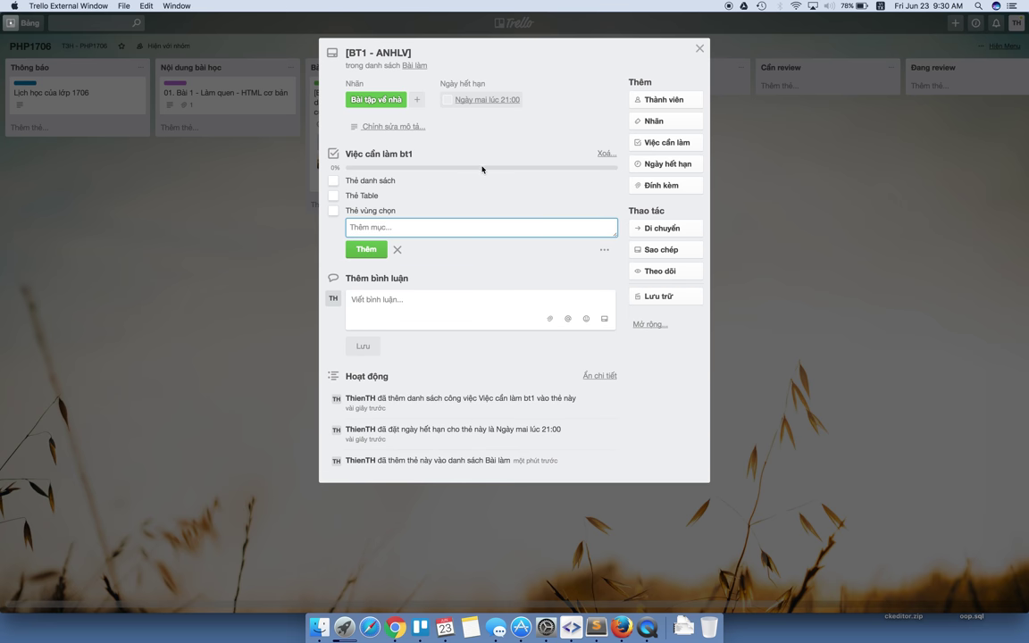
pyautogui.press('Escape')
pyautogui.press('Escape')
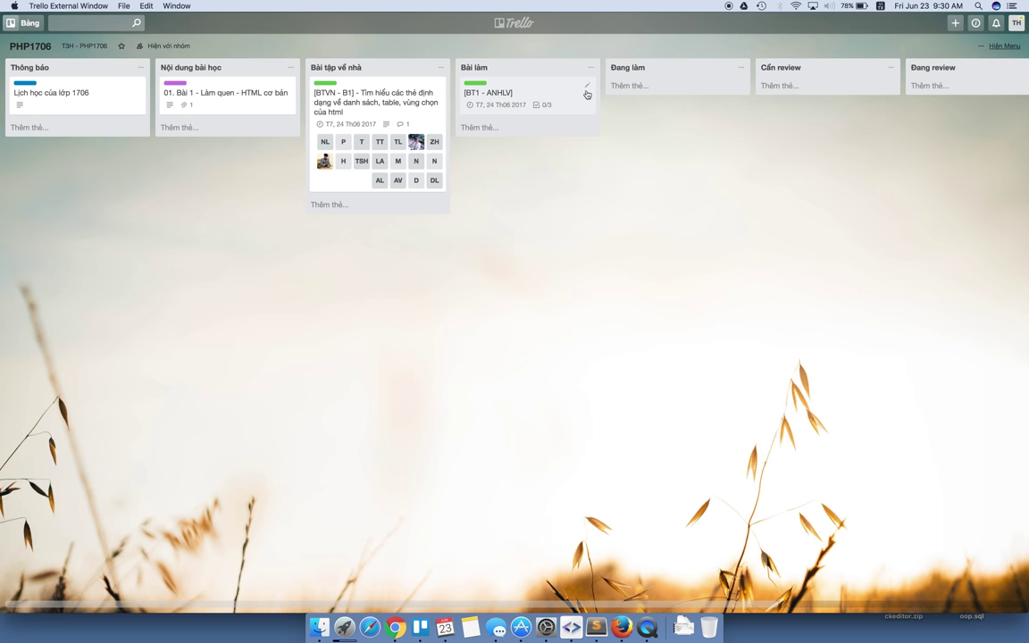
pyautogui.click(587, 86)
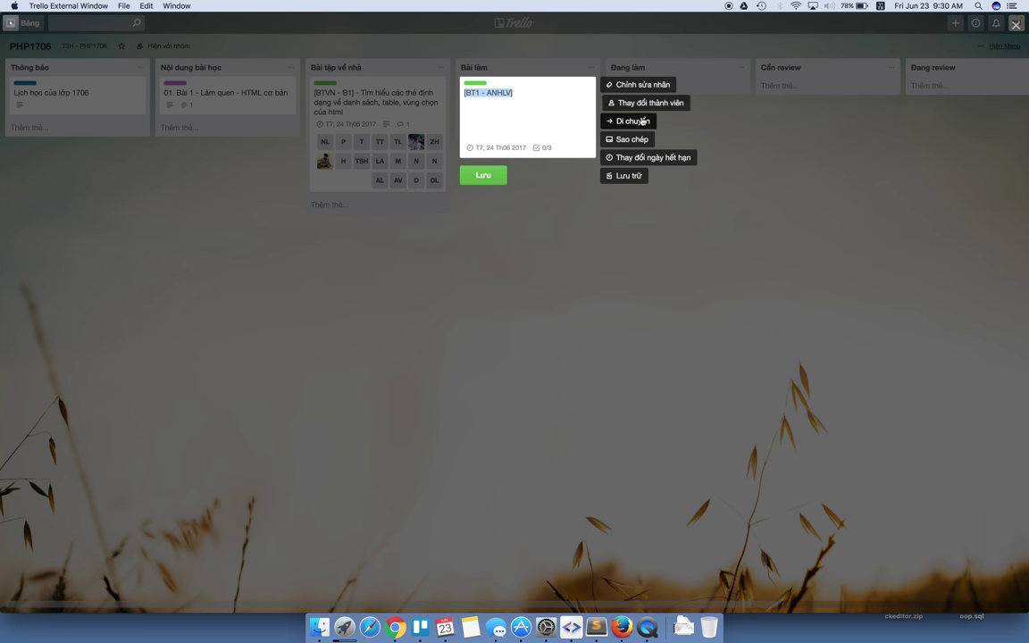
# Assign a board member to the BT1 card and drag the card into the Đang làm list.
pyautogui.click(643, 105)
pyautogui.write('anh')
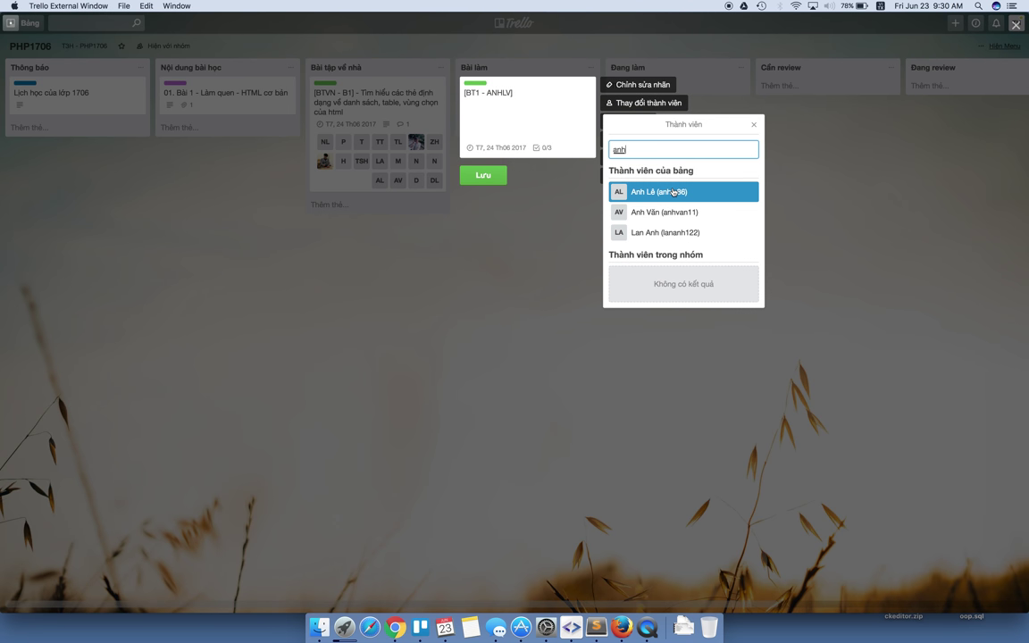
pyautogui.click(674, 192)
pyautogui.click(473, 175)
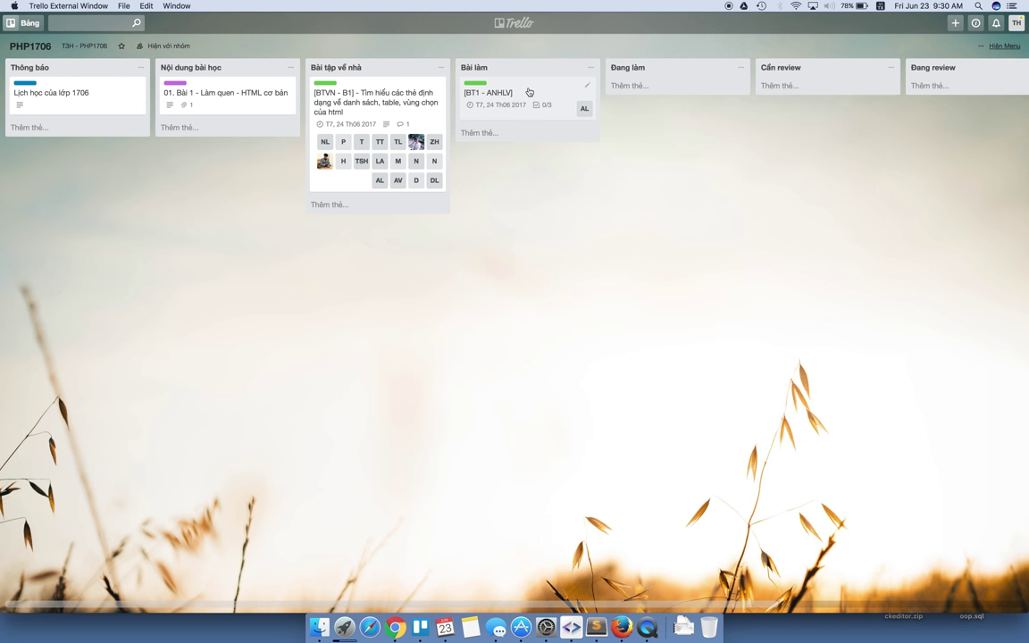
pyautogui.moveTo(504, 93); pyautogui.dragTo(670, 95)
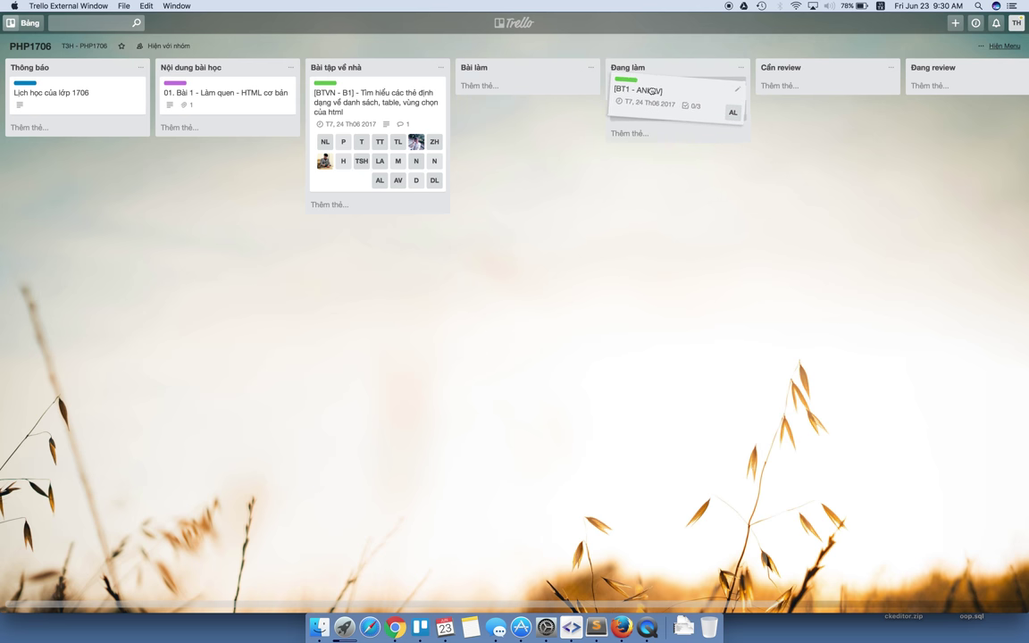
# Open the BT1 card and tick Thẻ danh sách, Thẻ Table and Thẻ vùng chọn.
pyautogui.click(672, 95)
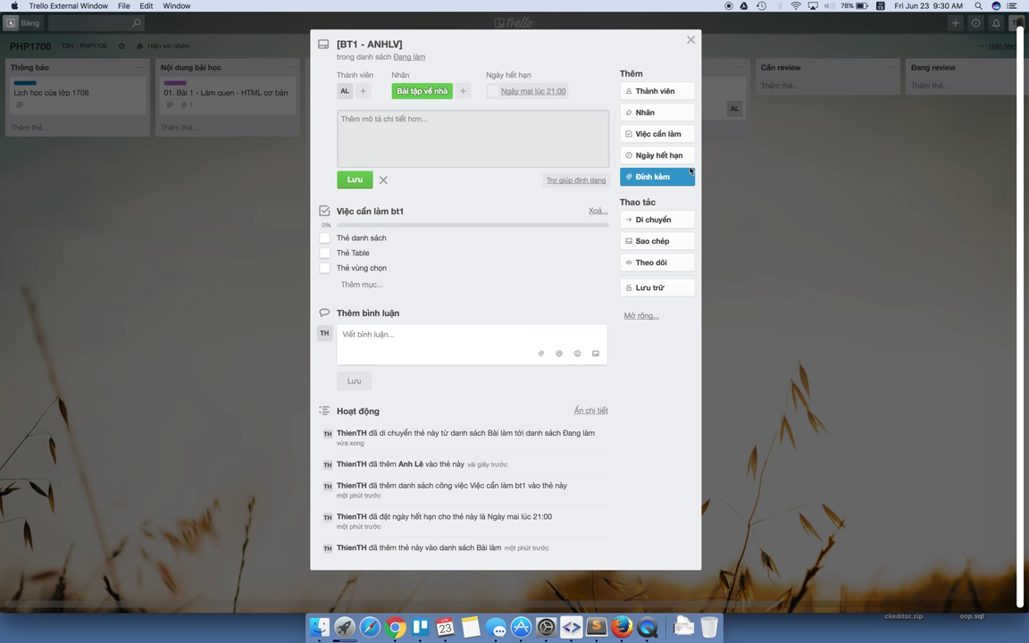
pyautogui.click(735, 132)
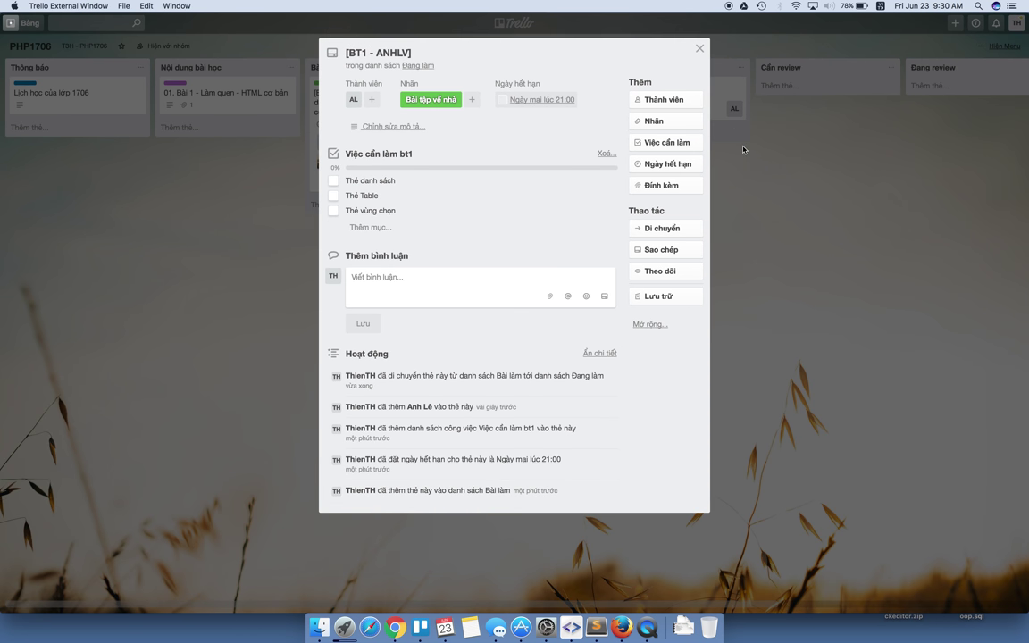
pyautogui.click(700, 48)
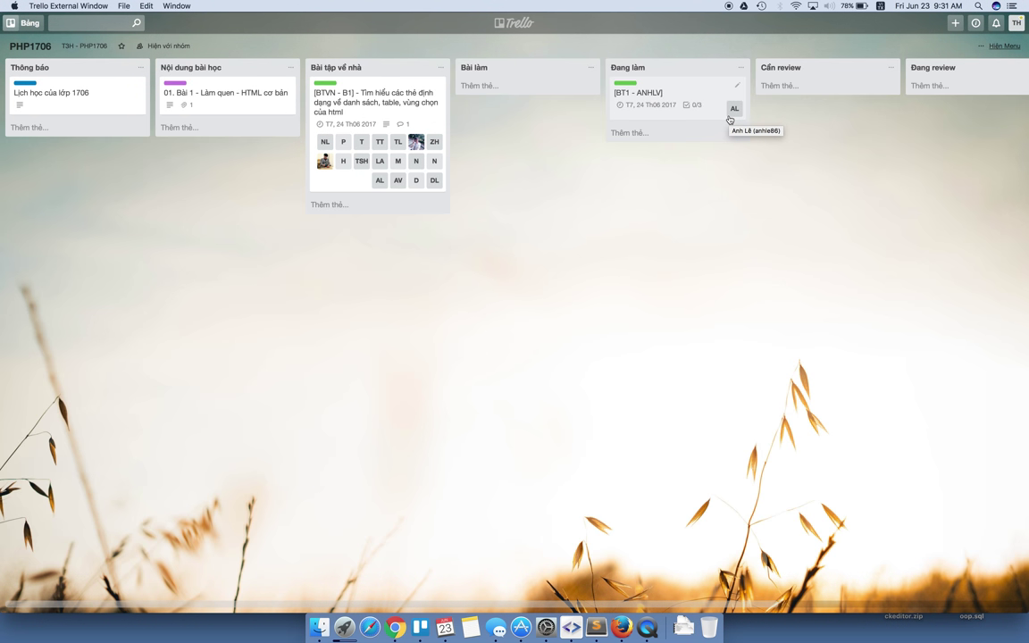
pyautogui.click(689, 98)
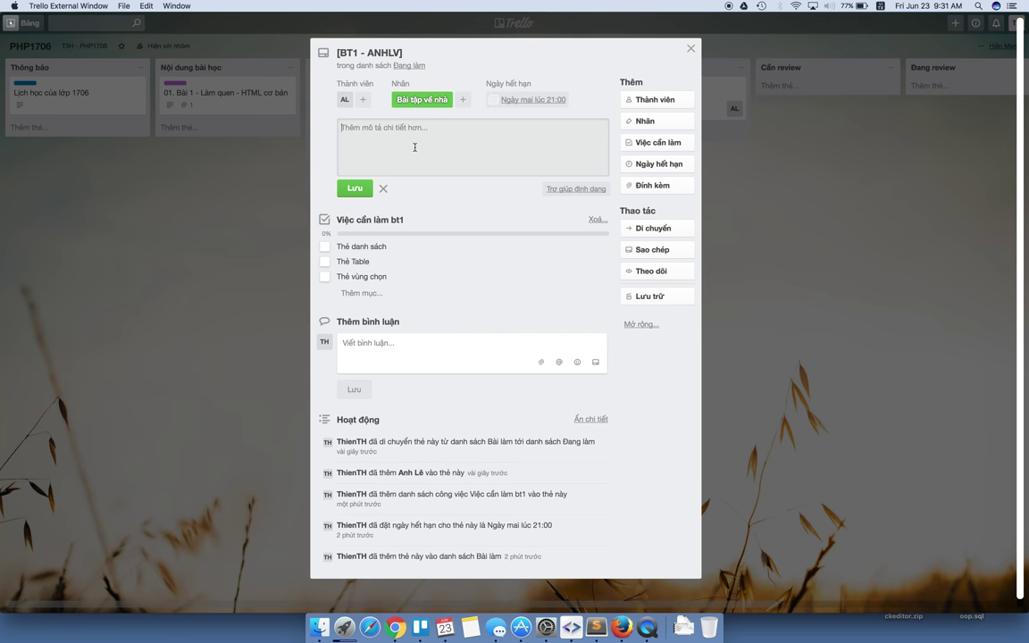
pyautogui.click(327, 250)
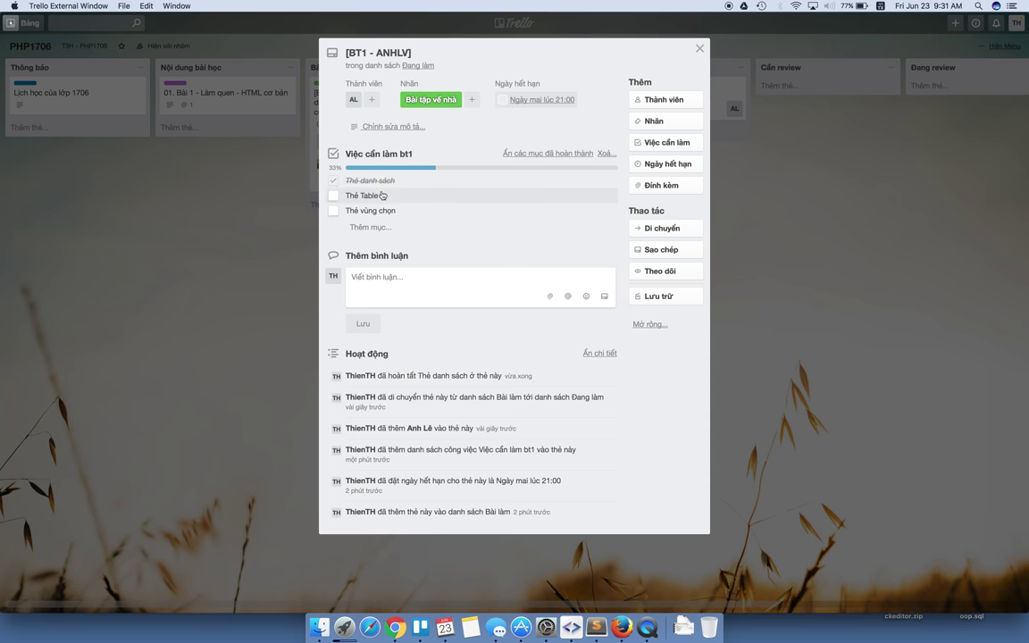
pyautogui.click(334, 197)
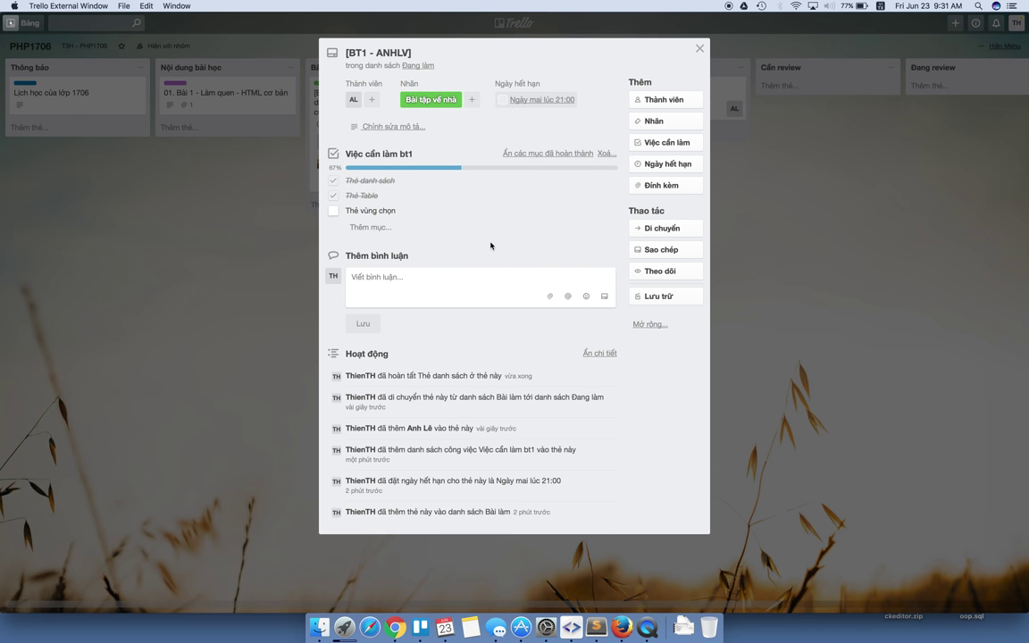
pyautogui.click(334, 211)
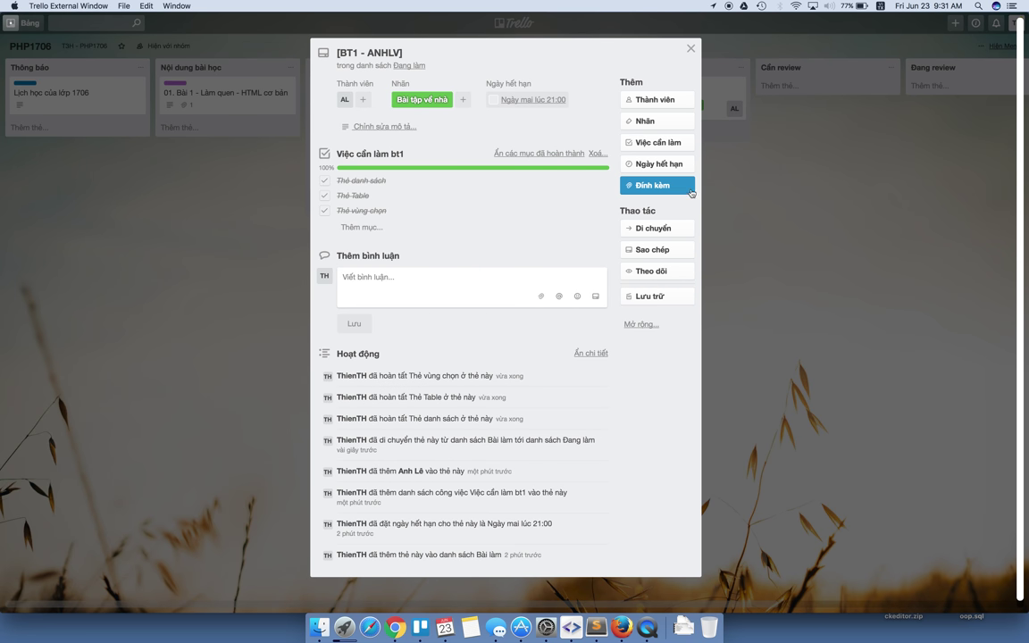
pyautogui.click(658, 186)
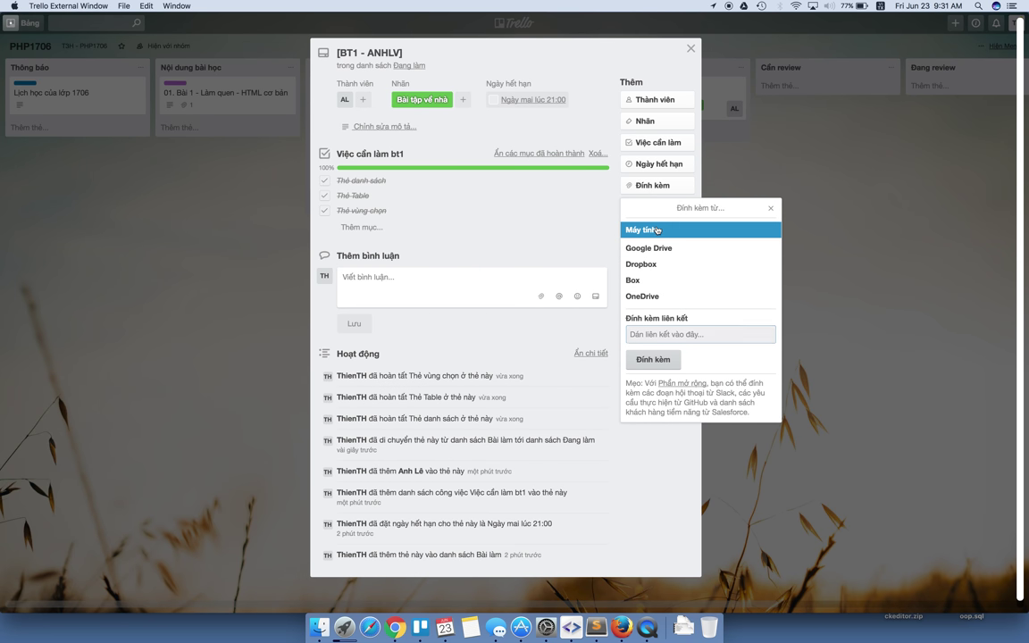
# Upload Northwind_full39Question.docx.docx from the computer's Downloads folder as an attachment.
pyautogui.click(656, 230)
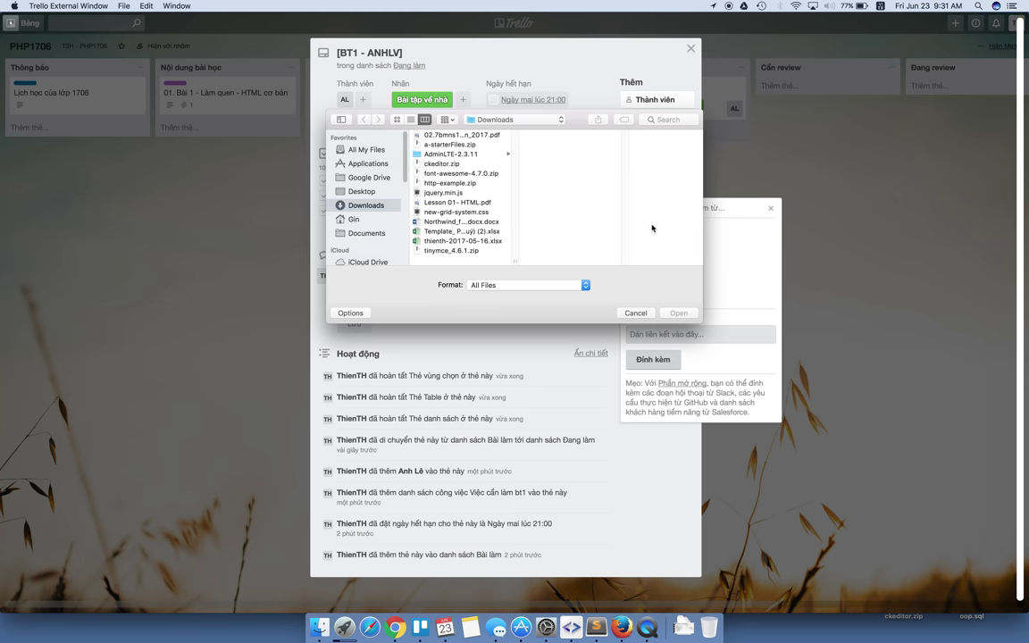
pyautogui.click(462, 220)
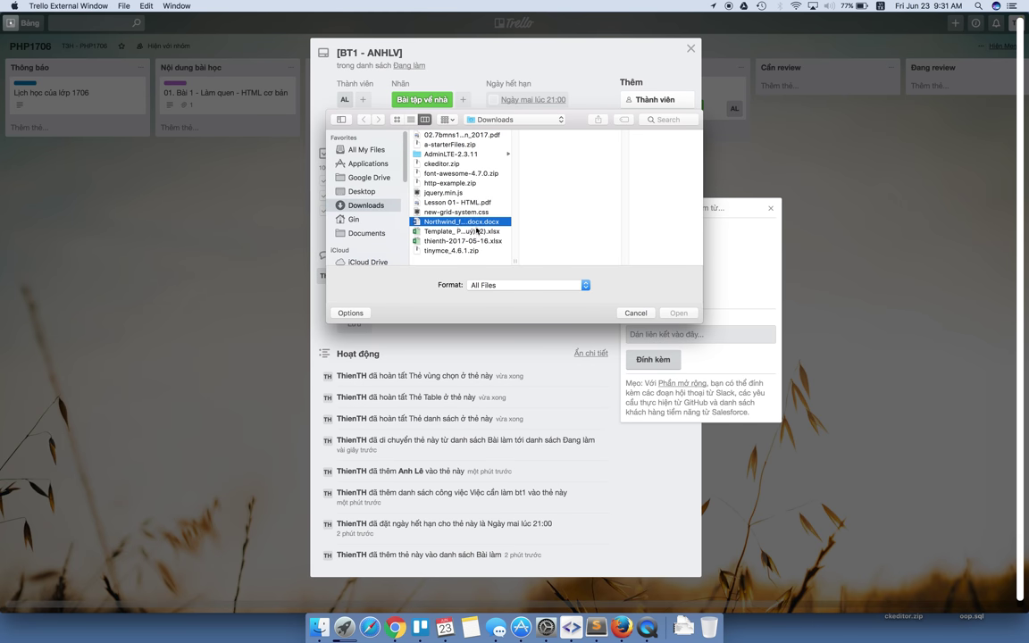
pyautogui.click(679, 314)
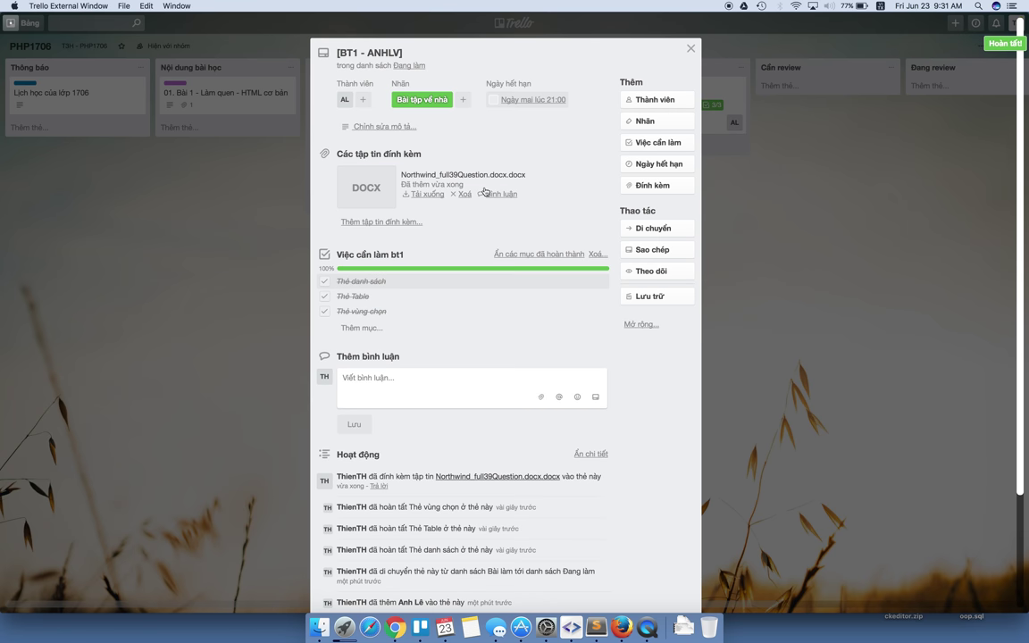
# Drag the BT1 - ANHLV card from Đang làm into Cần review, then reopen it to check.
pyautogui.click(738, 208)
pyautogui.moveTo(666, 112); pyautogui.dragTo(815, 107)
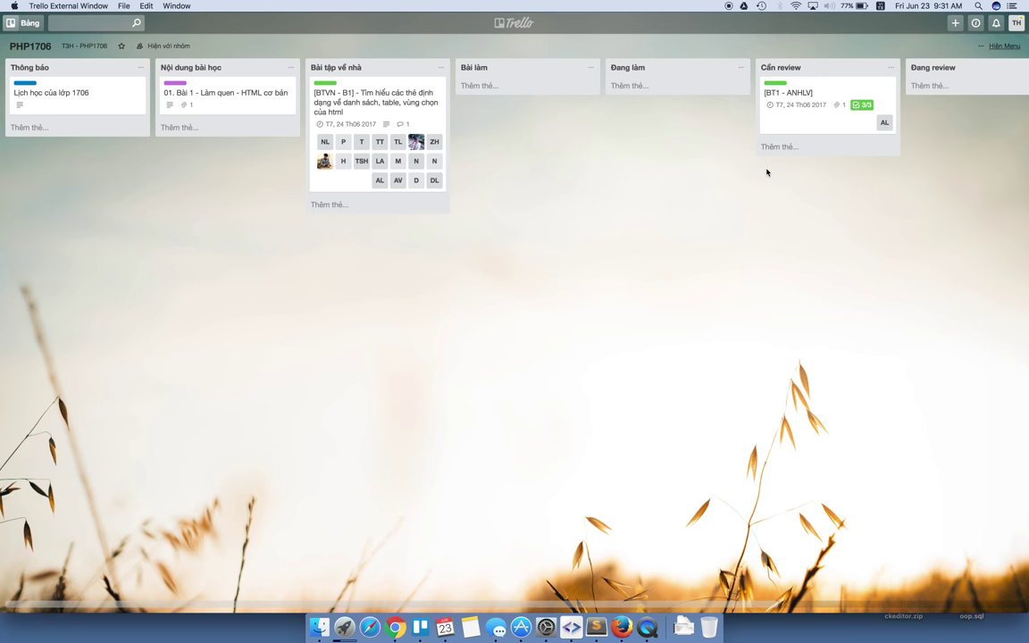
pyautogui.hscroll(5, 590, 197)
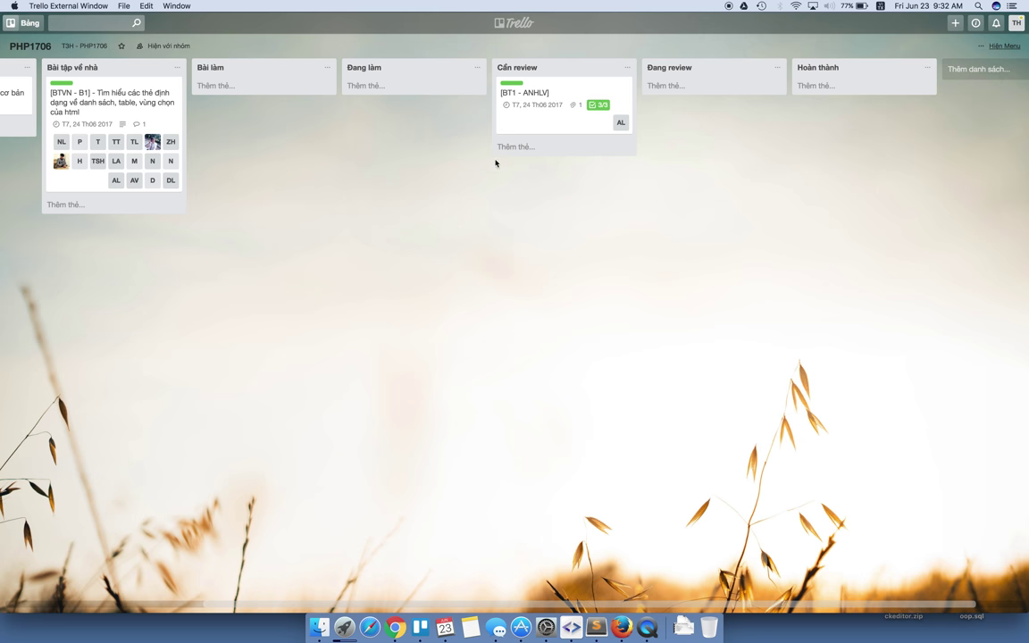
pyautogui.click(547, 99)
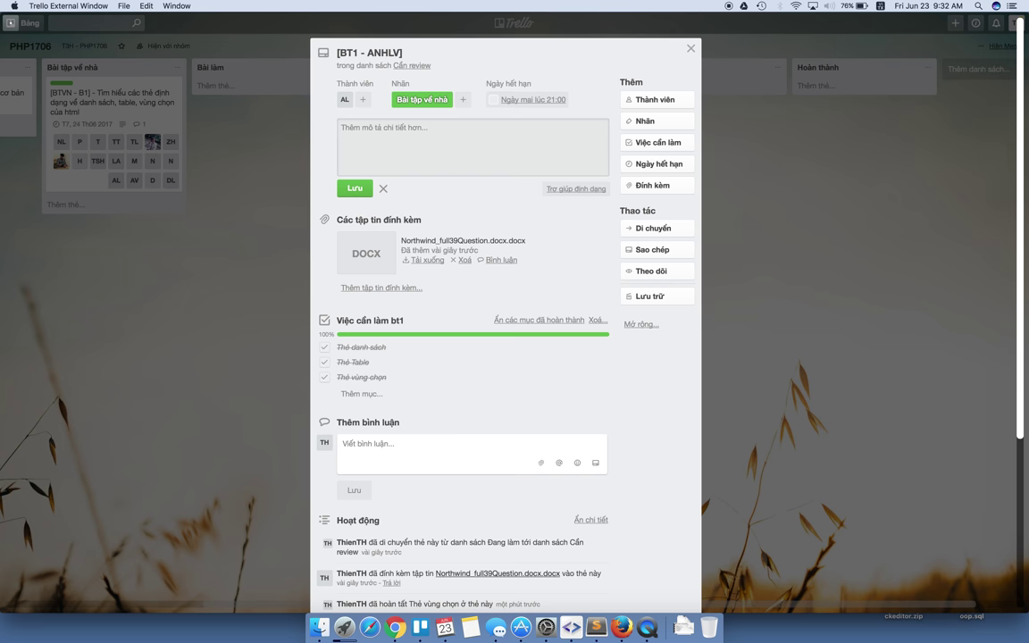
pyautogui.click(715, 136)
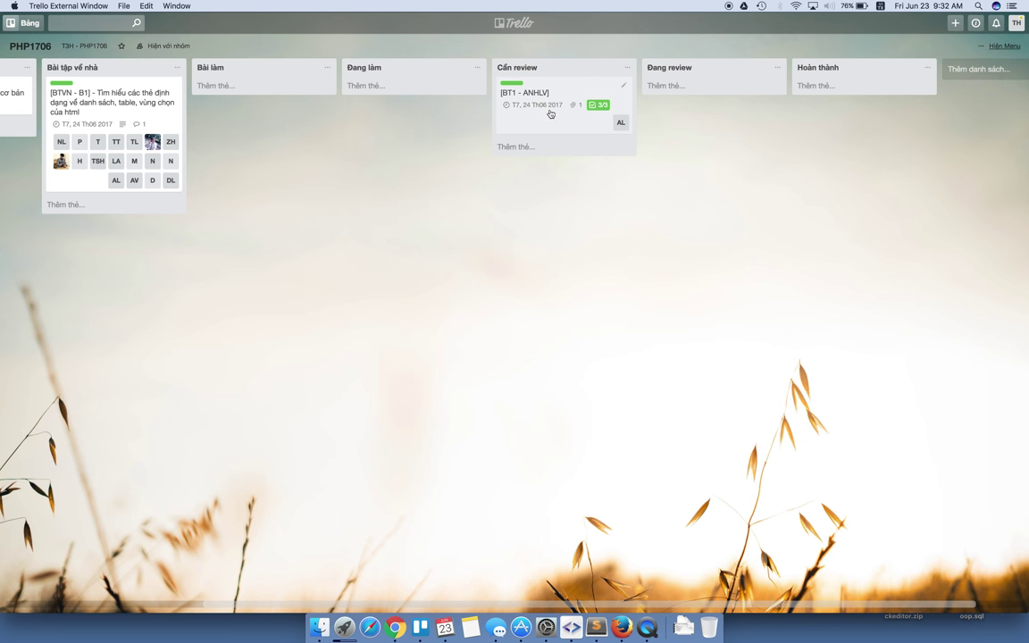
# Drag BT1 - ANHLV into Đang review and assign member TH alongside AL through quick edit.
pyautogui.moveTo(531, 96); pyautogui.dragTo(685, 92)
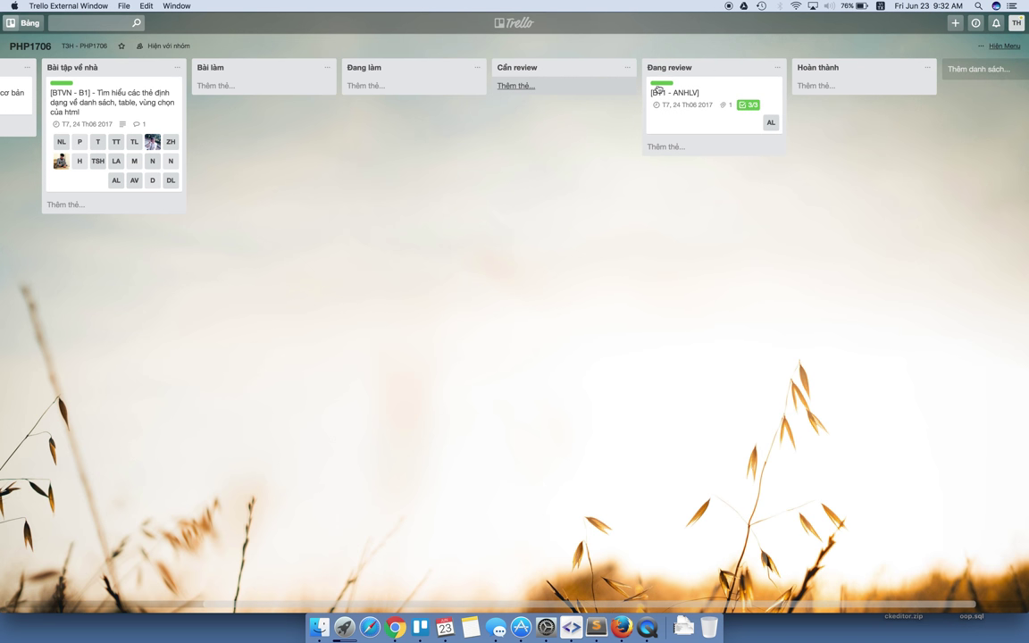
pyautogui.click(773, 86)
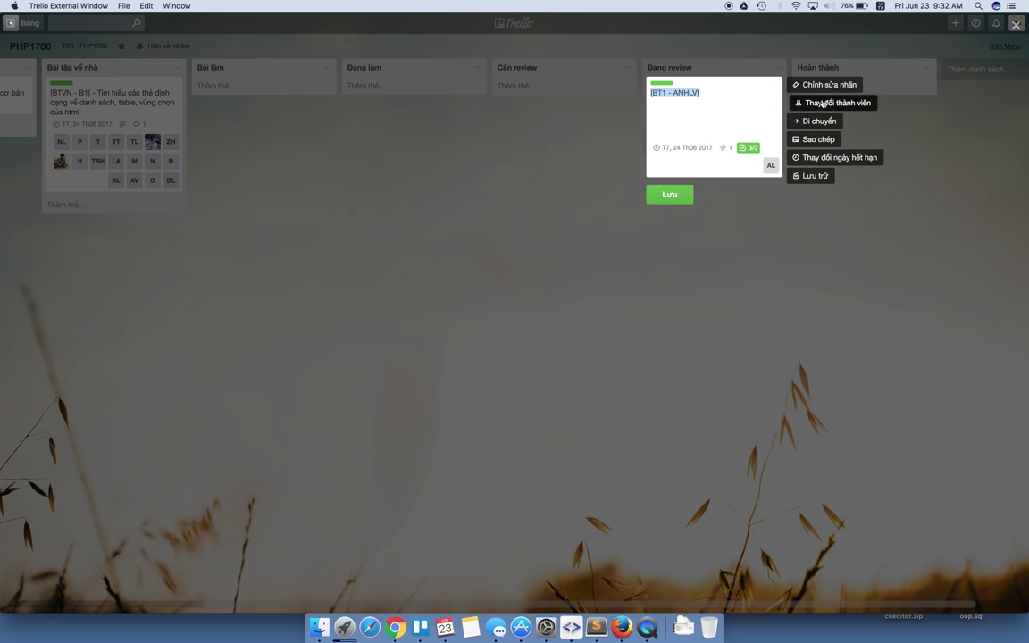
pyautogui.click(802, 103)
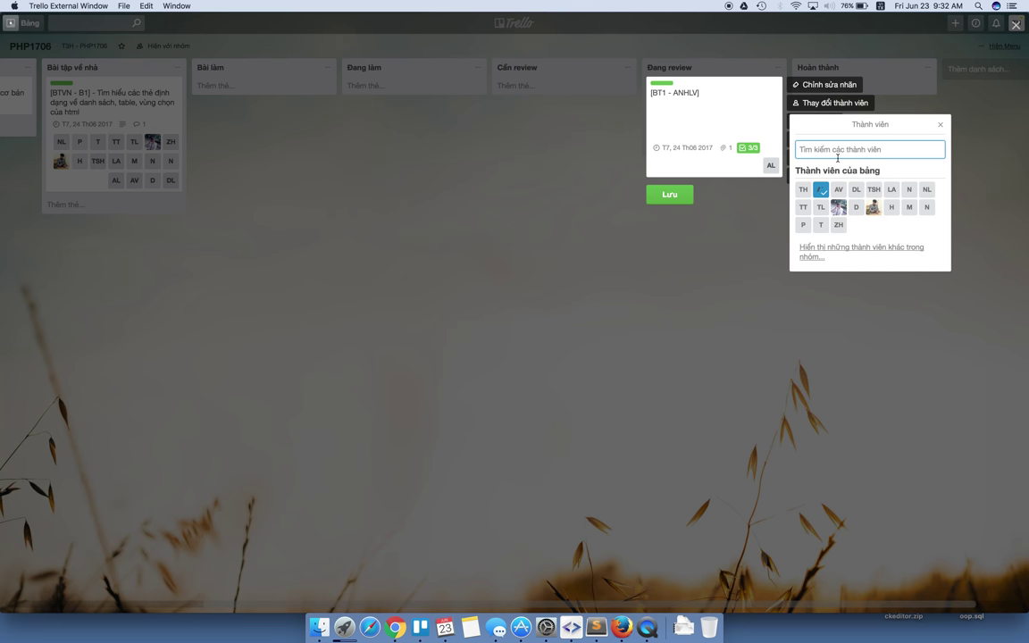
pyautogui.click(803, 190)
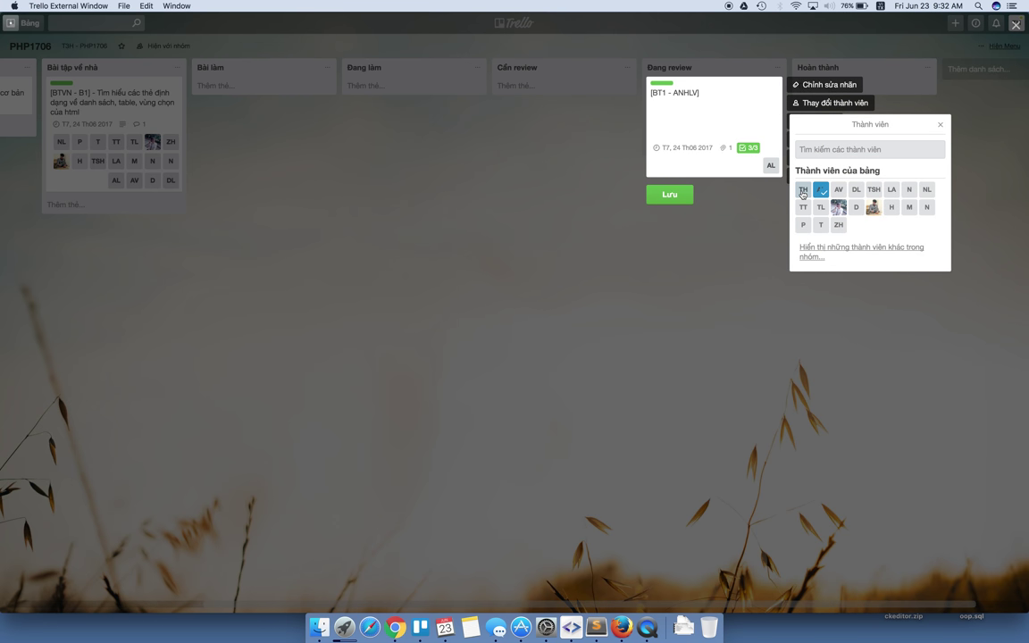
pyautogui.click(803, 191)
pyautogui.click(677, 196)
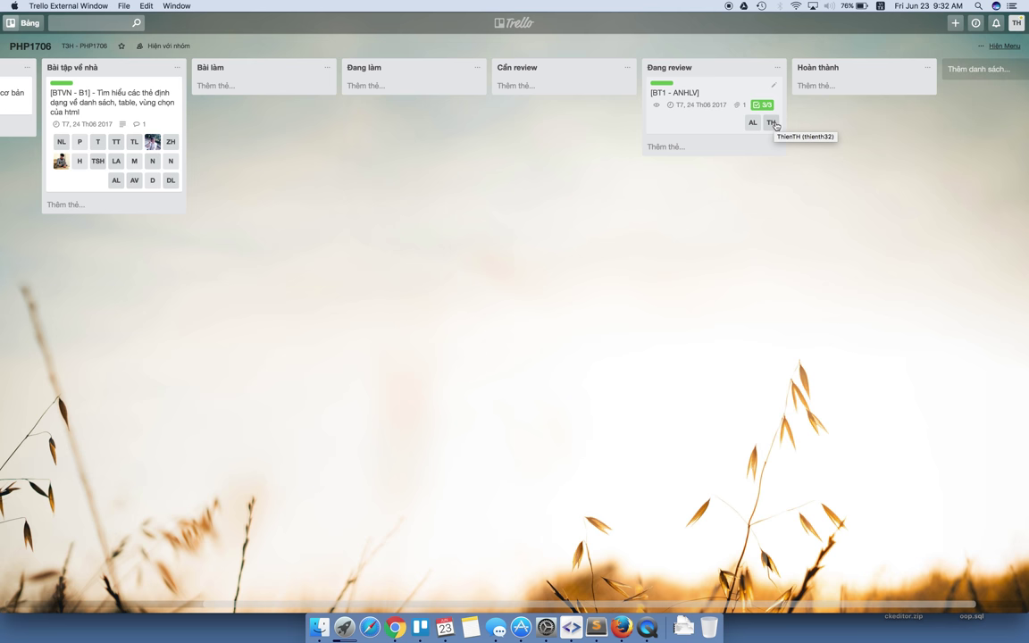
# Open the BT1 - ANHLV card and preview its attached Northwind docx file.
pyautogui.click(715, 121)
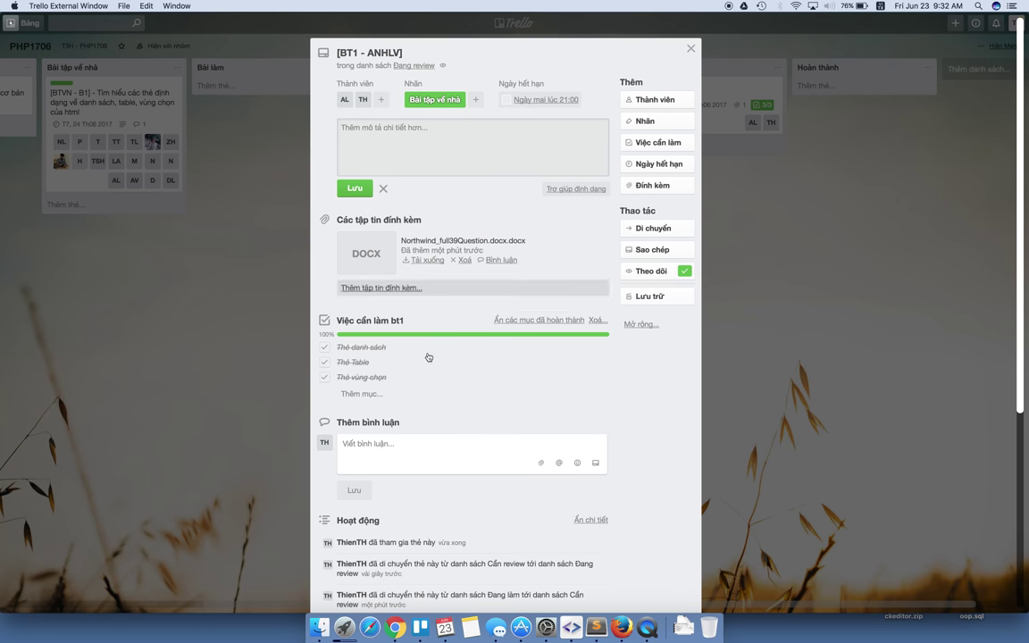
pyautogui.click(353, 258)
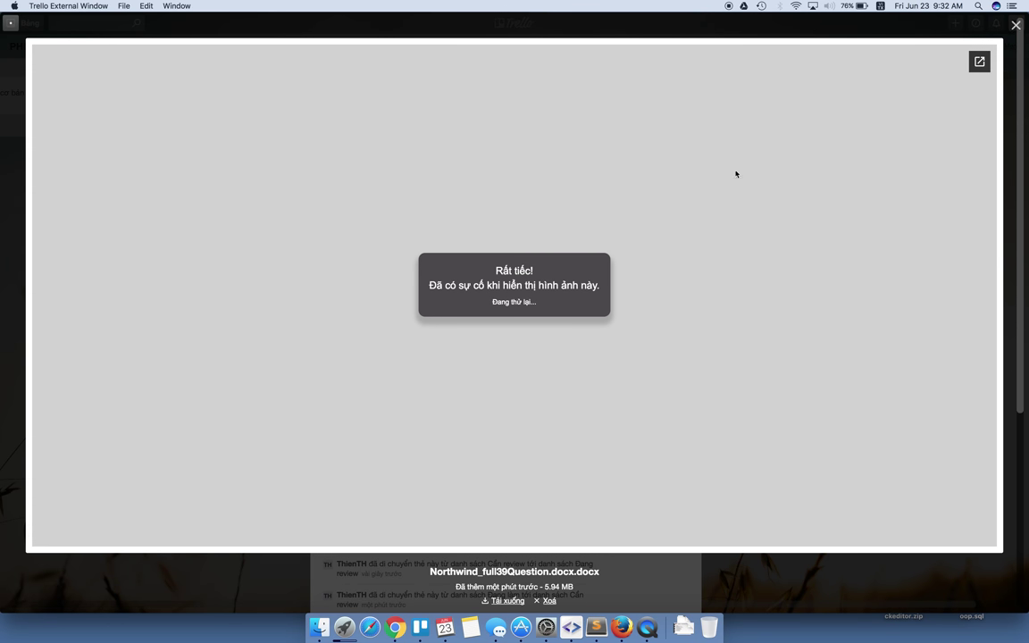
pyautogui.doubleClick(506, 292)
pyautogui.moveTo(501, 292); pyautogui.dragTo(430, 292)
pyautogui.click(429, 292)
pyautogui.click(911, 29)
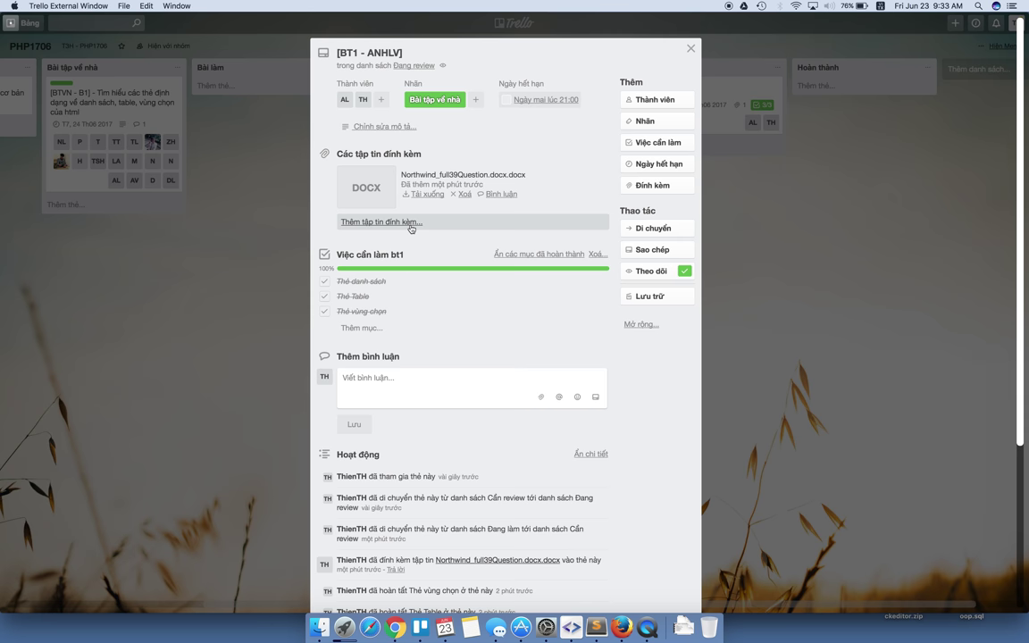
# Draft the description 'Loỗi trong bài - Thiếu ví dụ của thẻ u', then discard it unsaved.
pyautogui.click(393, 128)
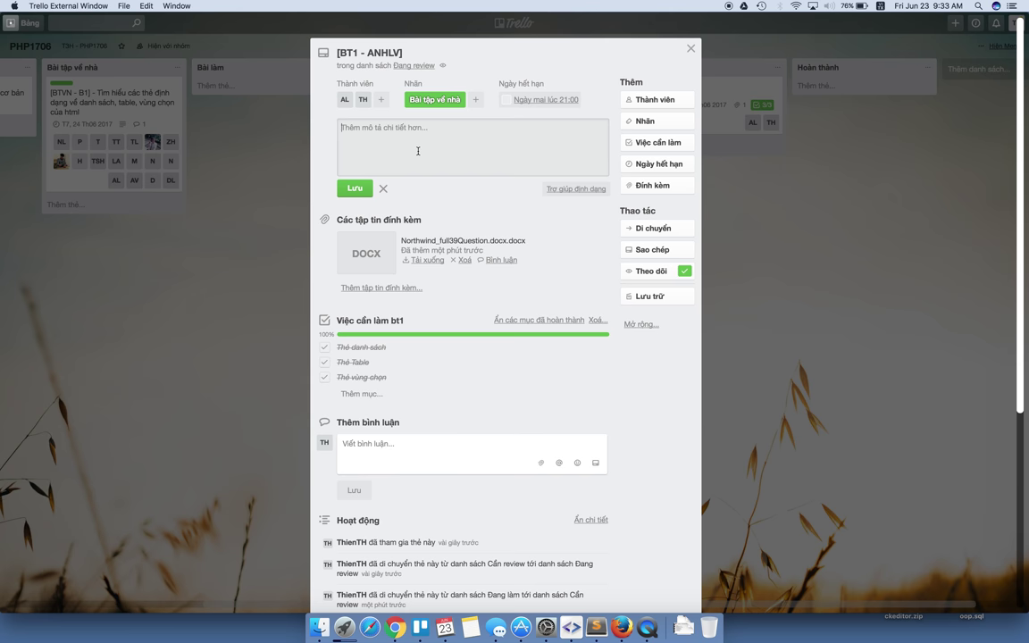
pyautogui.write('Lo')
pyautogui.write('ỗi trong bài ')
pyautogui.write('- Thiếu ví dụ ')
pyautogui.write('của thẻ ul li')
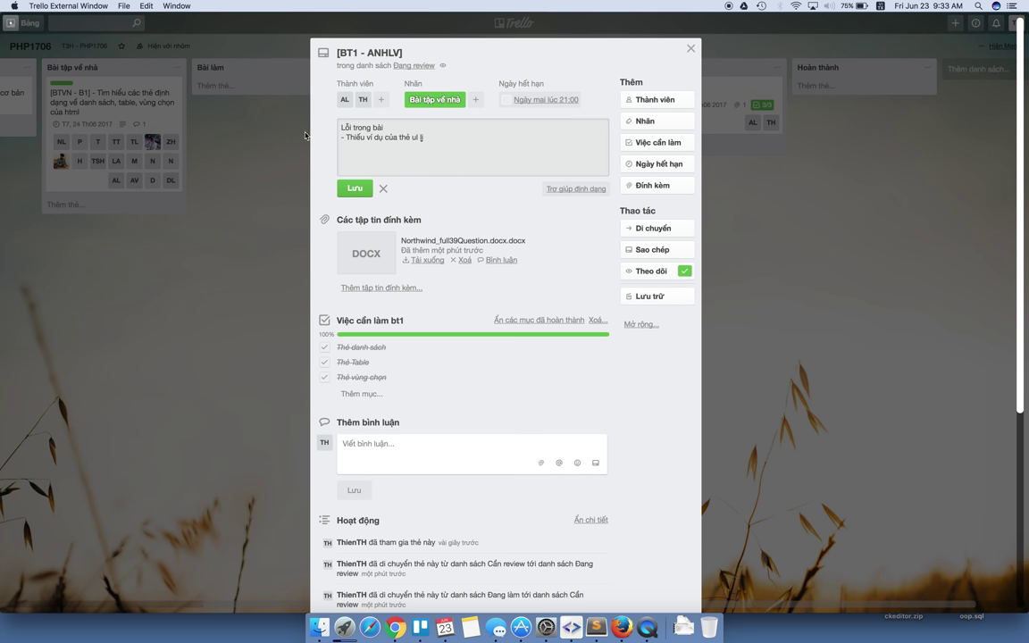
pyautogui.click(384, 188)
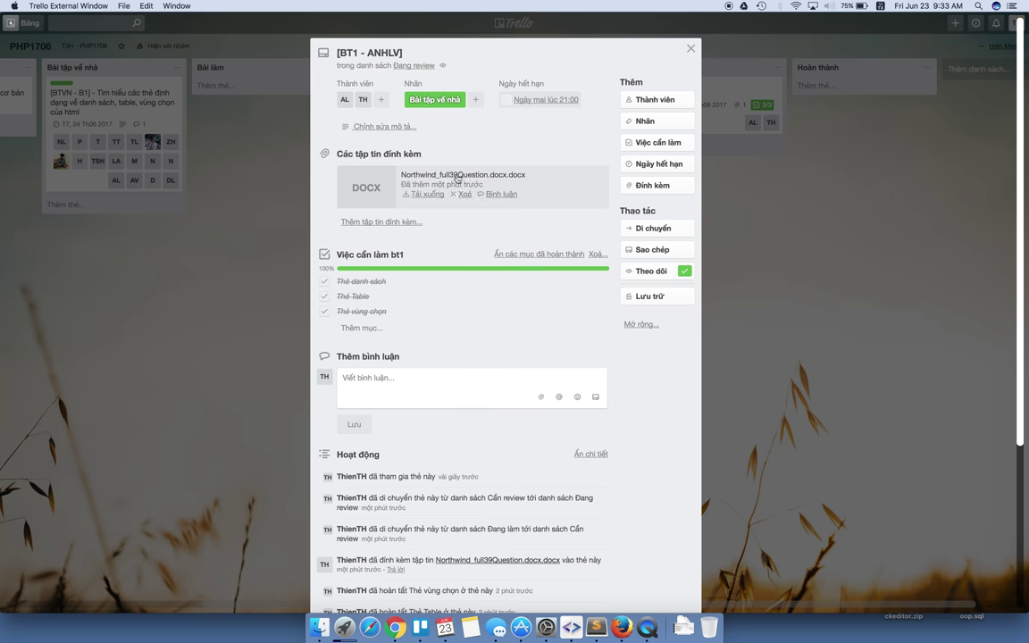
# Add a new checklist titled 'Lỗi bài 1' to the card.
pyautogui.click(632, 149)
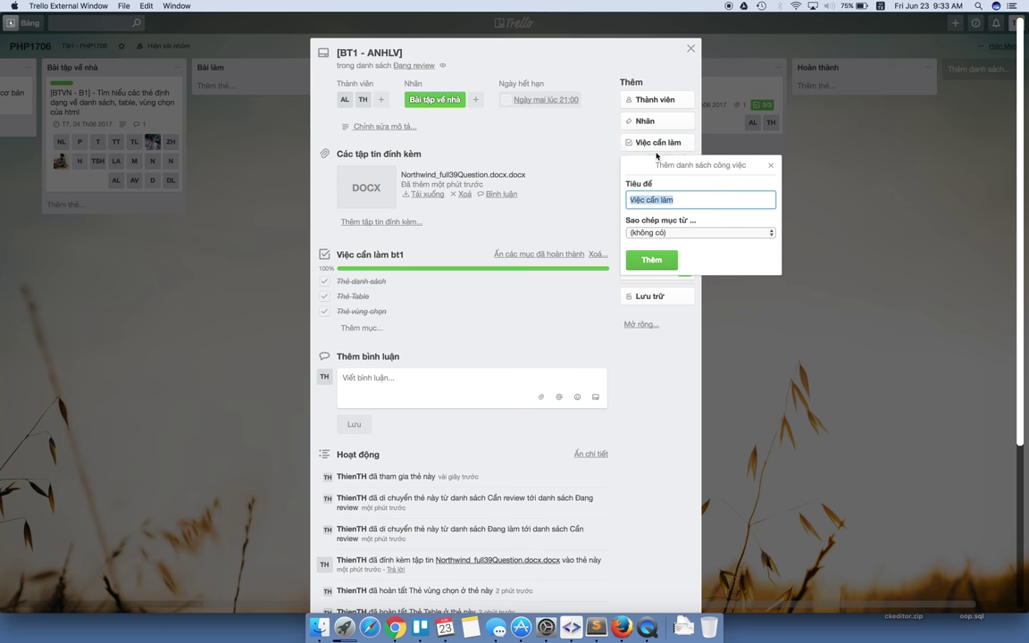
pyautogui.click(687, 197)
pyautogui.press('super+a')
pyautogui.write('Lỗi bai 1')
pyautogui.press('Return')
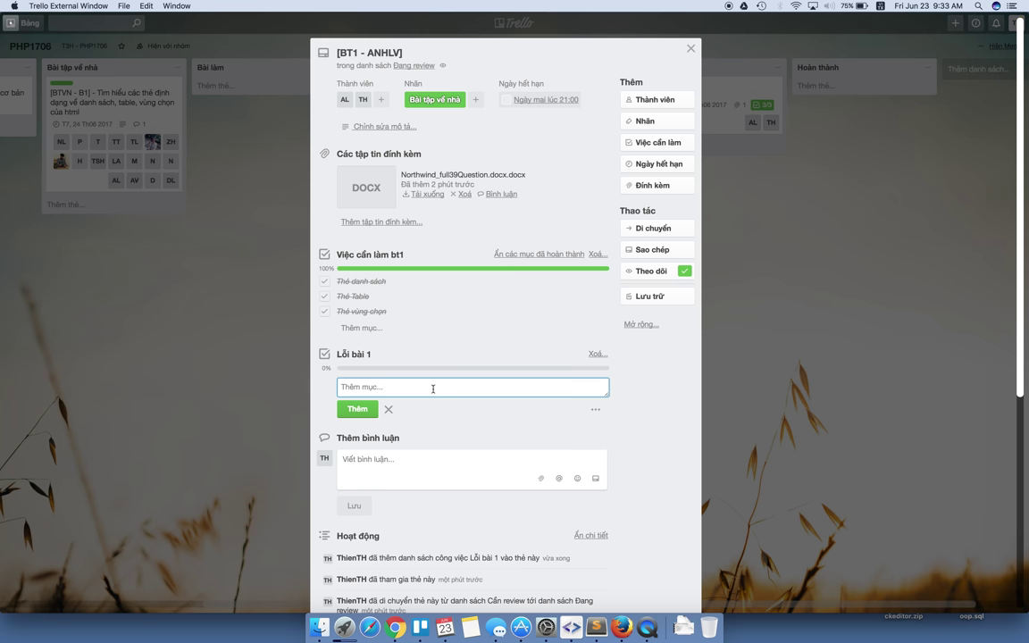
# Add two missing-content items to Lỗi bài 1 and return to the board.
pyautogui.write('Thiếu t')
pyautogui.write('í dụ thẻ ul li')
pyautogui.press('Return')
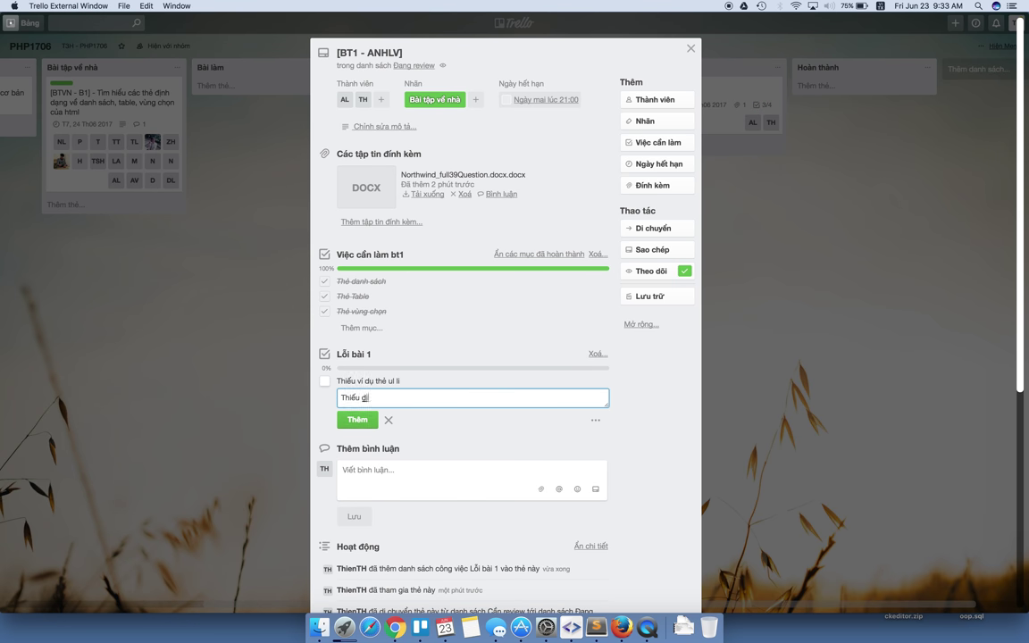
pyautogui.write('thẻ ul li')
pyautogui.press('Return')
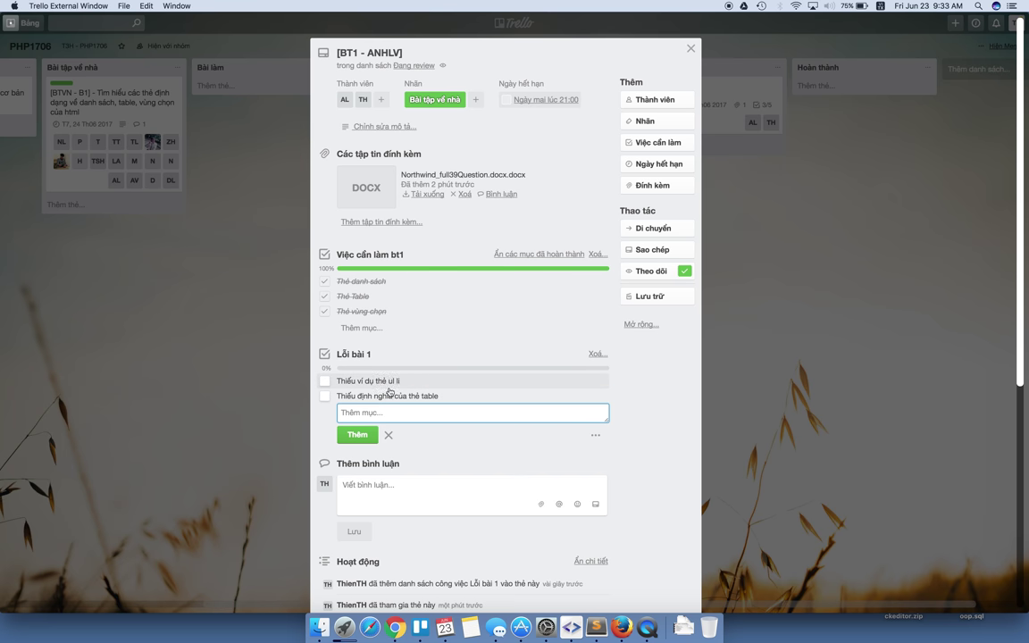
pyautogui.click(712, 202)
pyautogui.click(712, 202)
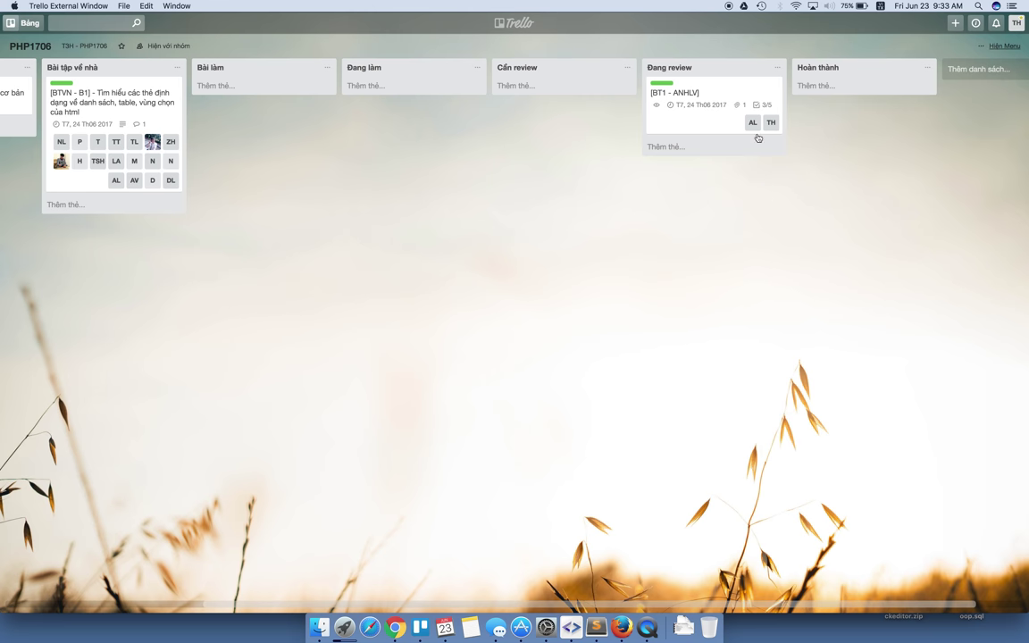
# Move BT1 - ANHLV to the Bài làm list and unassign one of its two members.
pyautogui.moveTo(746, 100)
pyautogui.mouseDown()
pyautogui.moveTo(401, 93)
pyautogui.moveTo(329, 115)
pyautogui.moveTo(295, 98)
pyautogui.mouseUp()
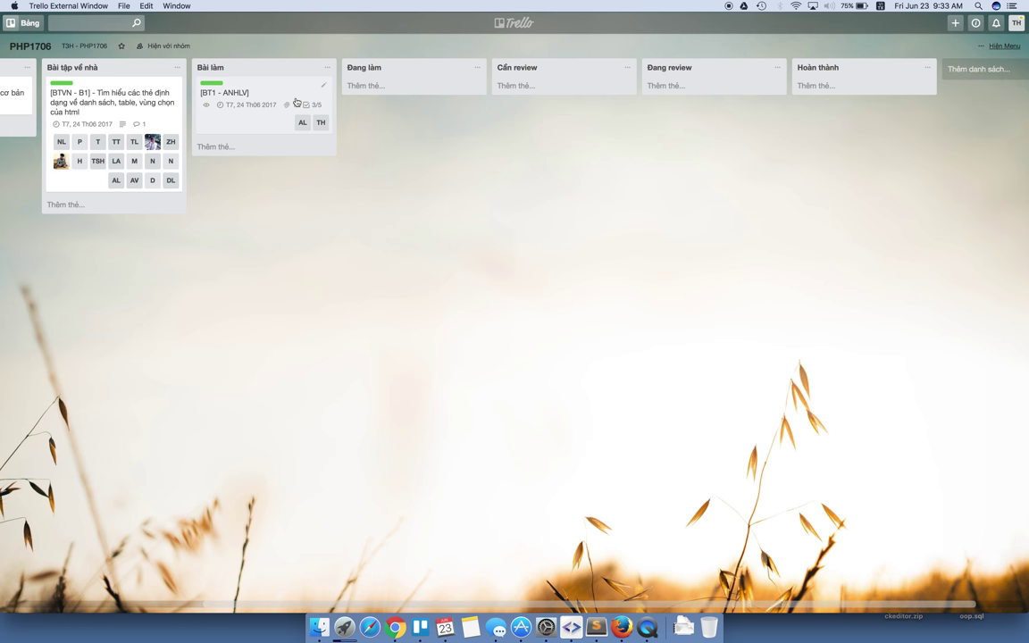
pyautogui.click(323, 85)
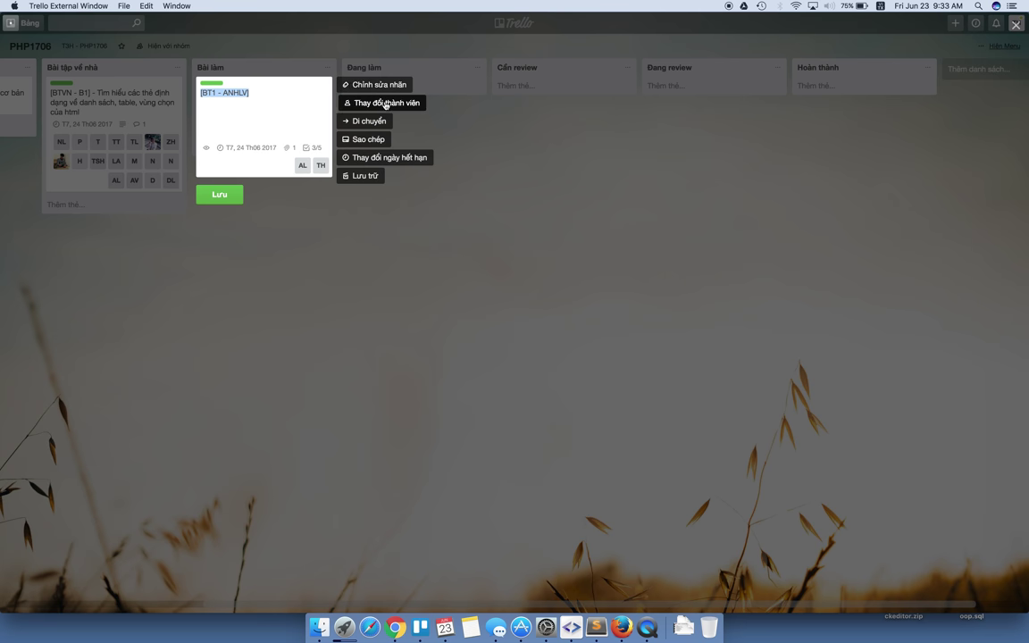
pyautogui.click(384, 103)
pyautogui.click(349, 191)
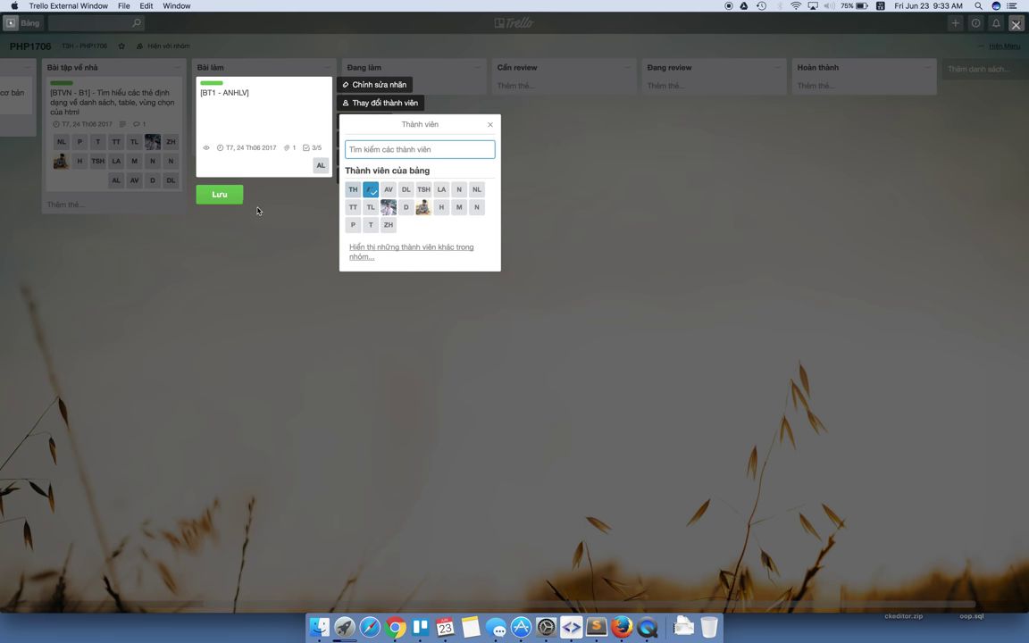
pyautogui.click(231, 192)
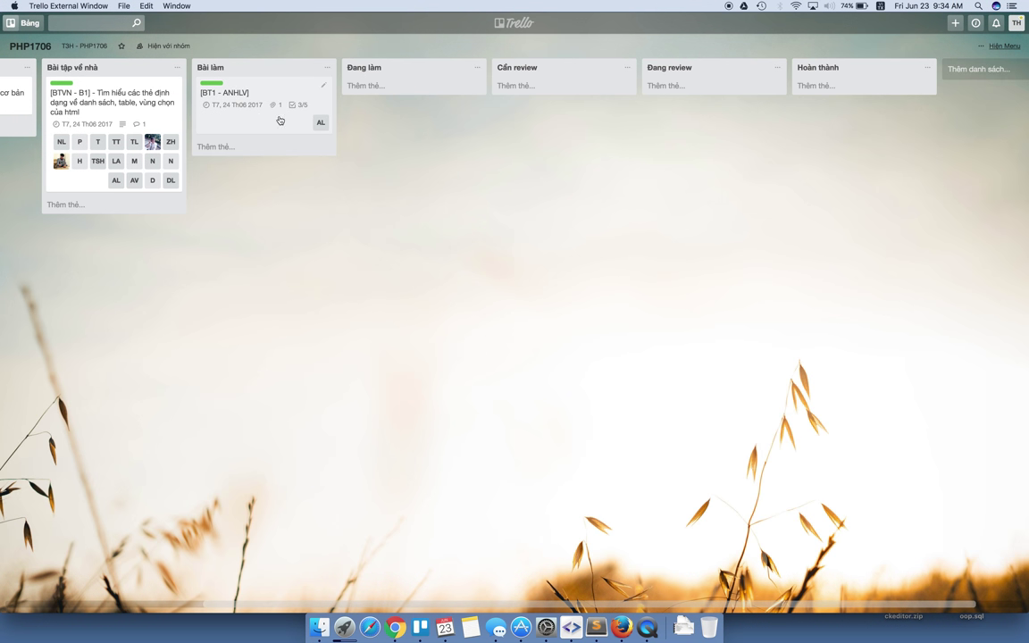
# Rename the Bài làm list to 'Bài cần làm'.
pyautogui.click(225, 68)
pyautogui.write('cần')
pyautogui.press('Return')
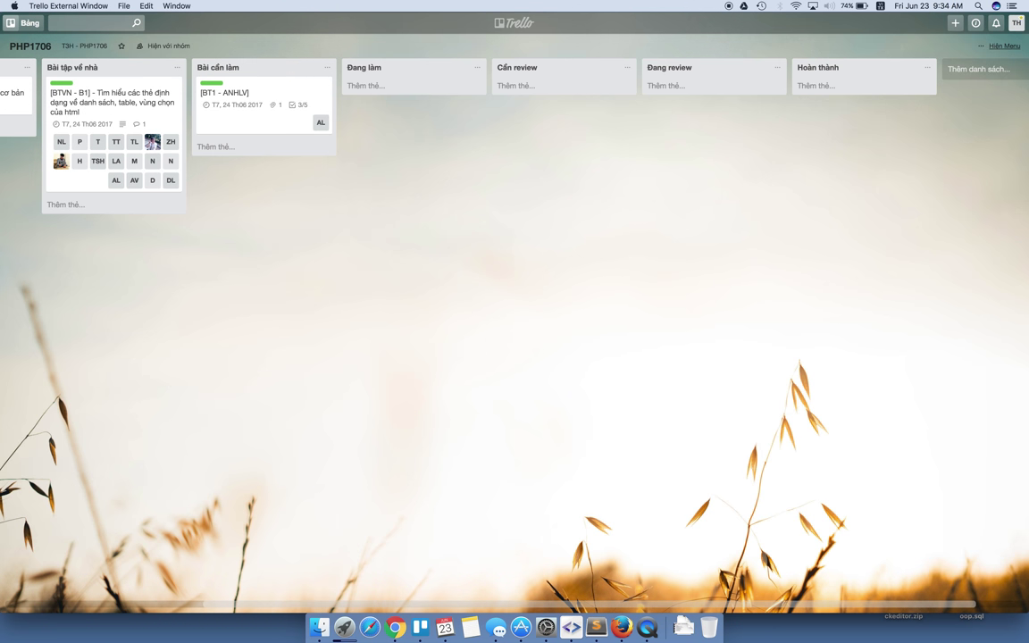
pyautogui.click(272, 114)
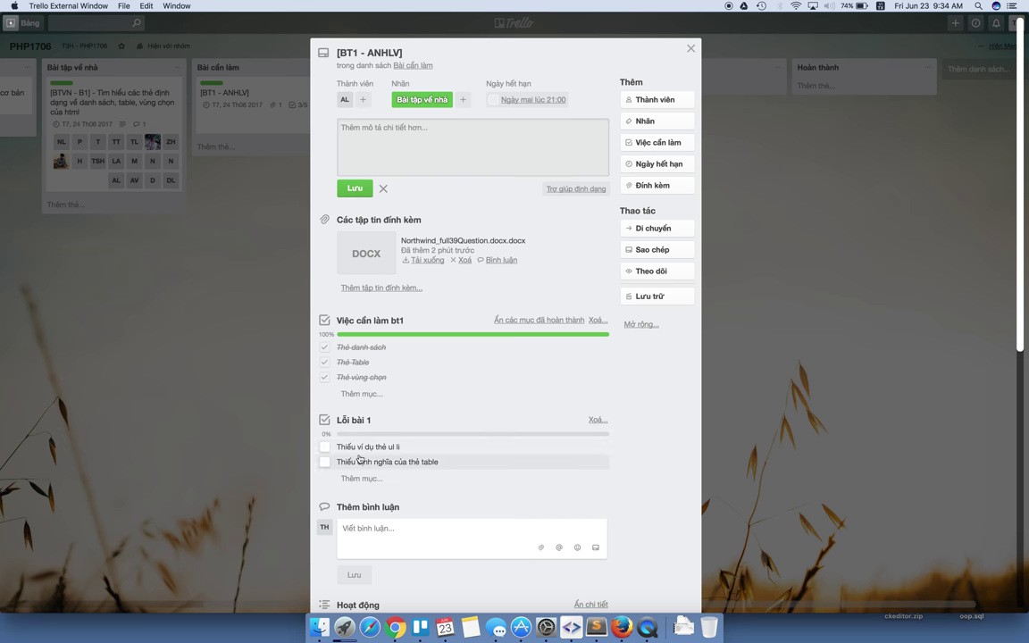
pyautogui.click(265, 157)
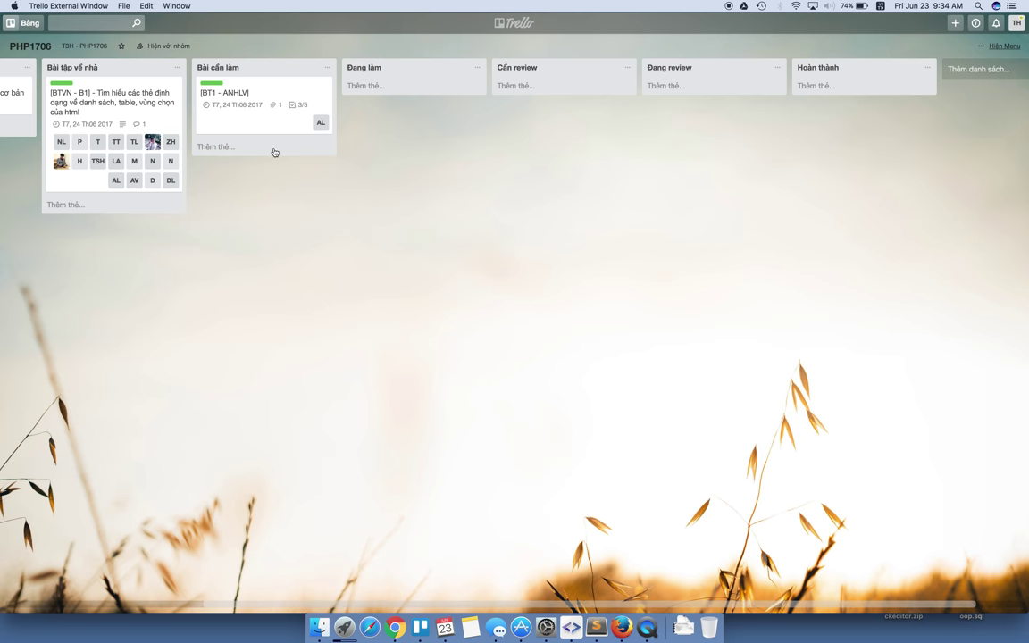
# Tick both Lỗi bài 1 items (ul li example, table definition), moving the card via Đang làm to Cần review.
pyautogui.moveTo(264, 115); pyautogui.dragTo(404, 112)
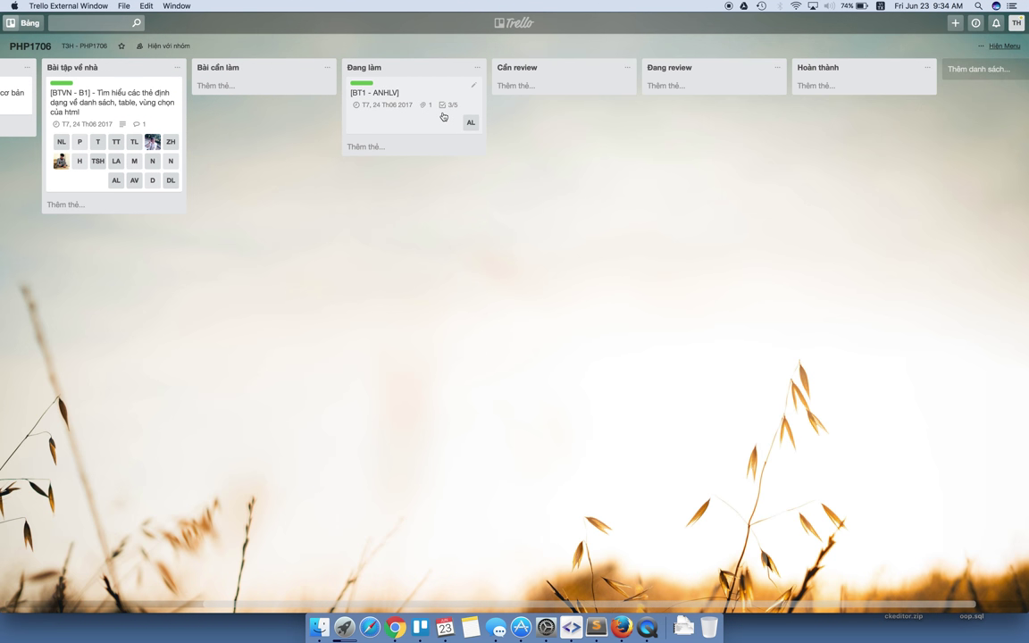
pyautogui.click(394, 106)
pyautogui.click(324, 381)
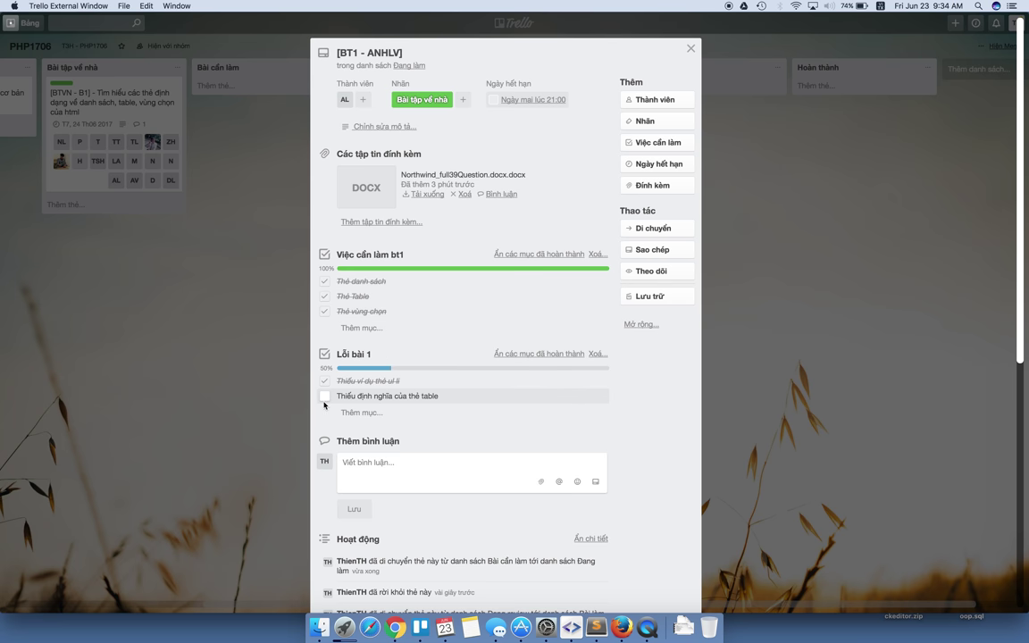
pyautogui.click(327, 396)
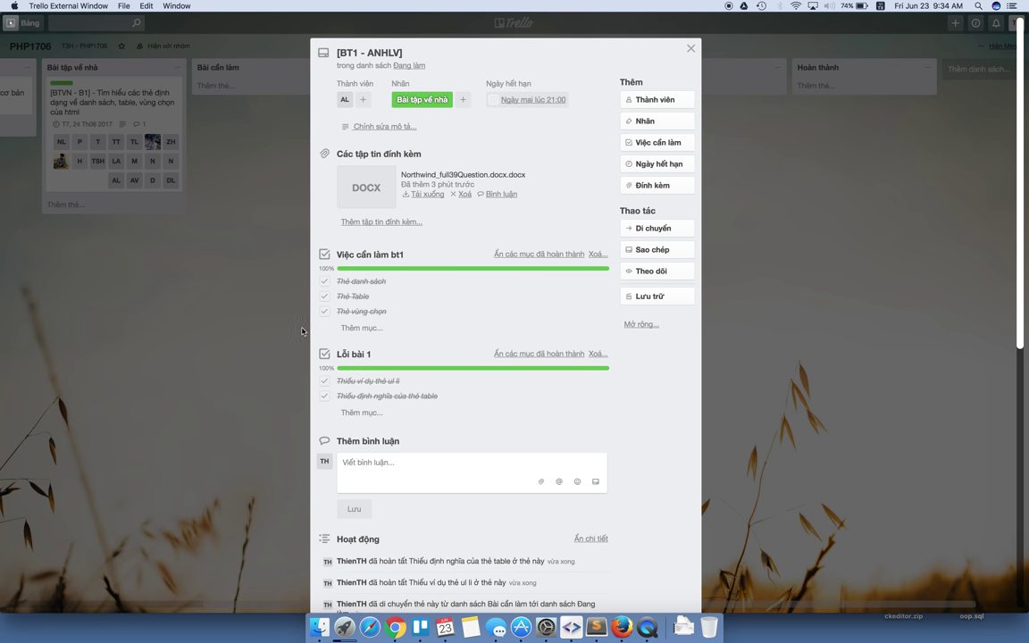
pyautogui.click(273, 267)
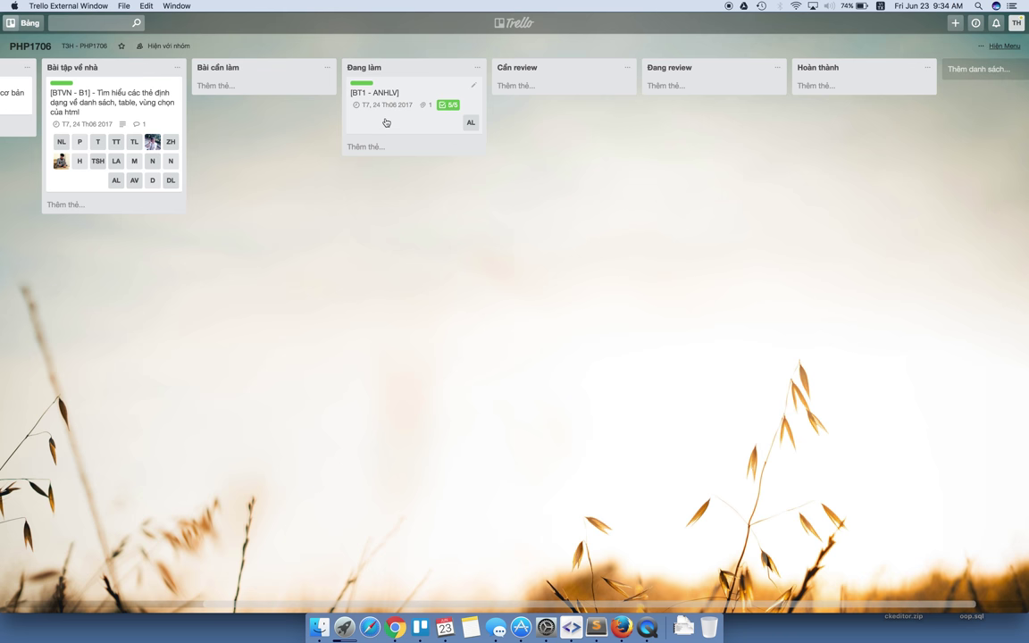
pyautogui.moveTo(386, 121); pyautogui.dragTo(611, 95)
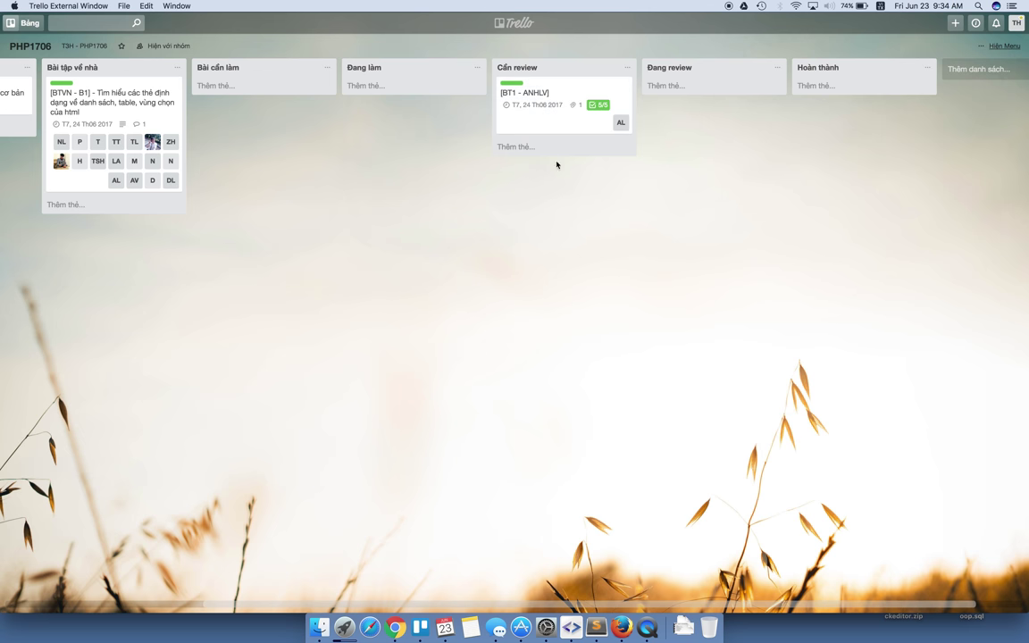
# Reassign member TH to the BT1 - ANHLV card alongside AL.
pyautogui.click(624, 92)
pyautogui.click(679, 103)
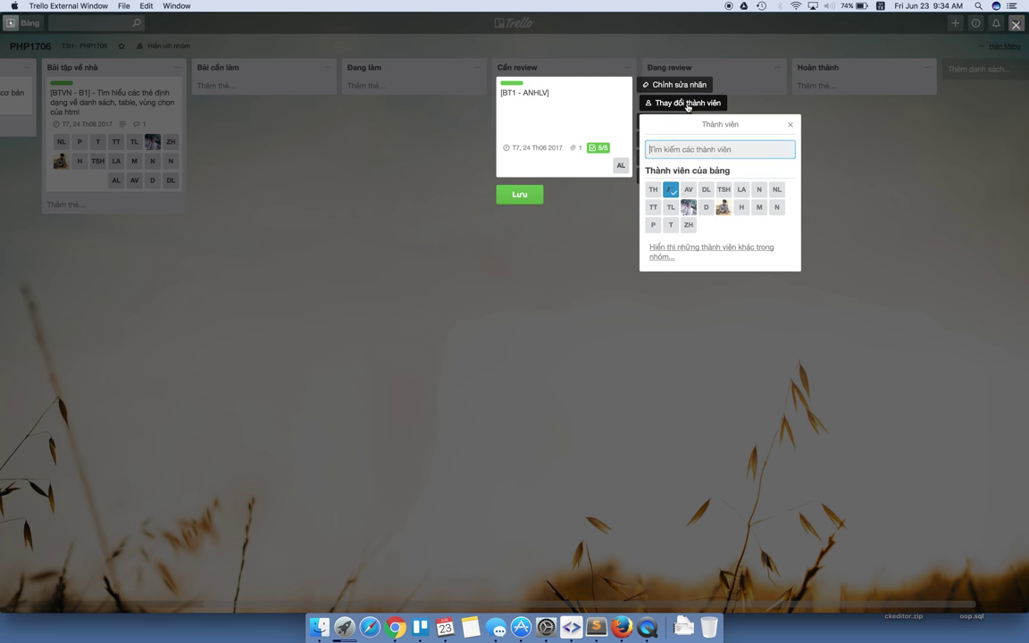
pyautogui.click(653, 189)
pyautogui.click(539, 196)
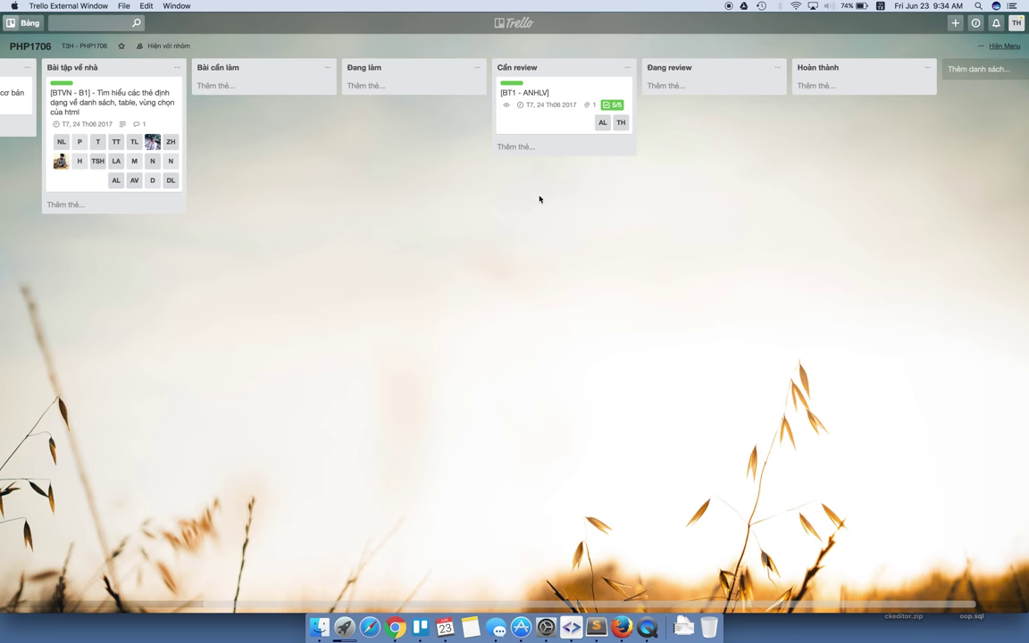
# Move the card through Đang review into the Hoàn thành list.
pyautogui.moveTo(566, 96); pyautogui.dragTo(708, 100)
pyautogui.click(699, 104)
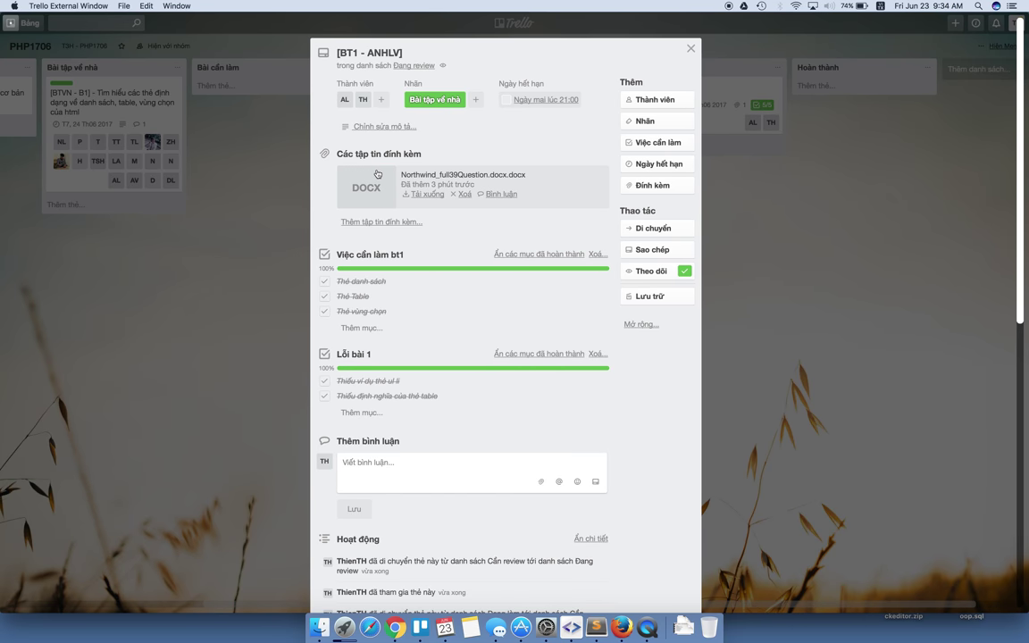
pyautogui.click(690, 48)
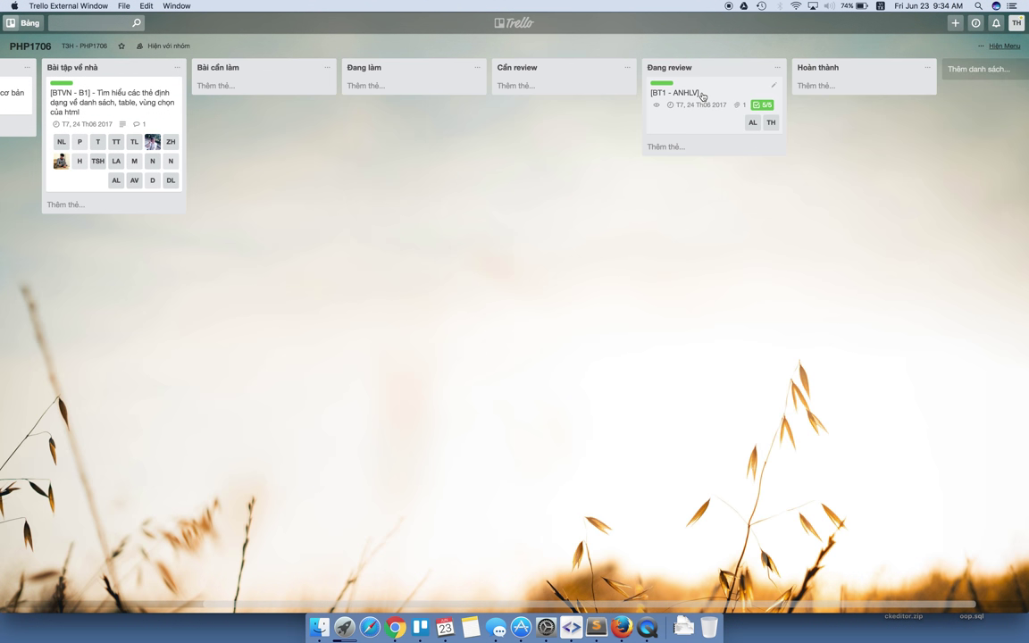
pyautogui.moveTo(702, 98); pyautogui.dragTo(856, 90)
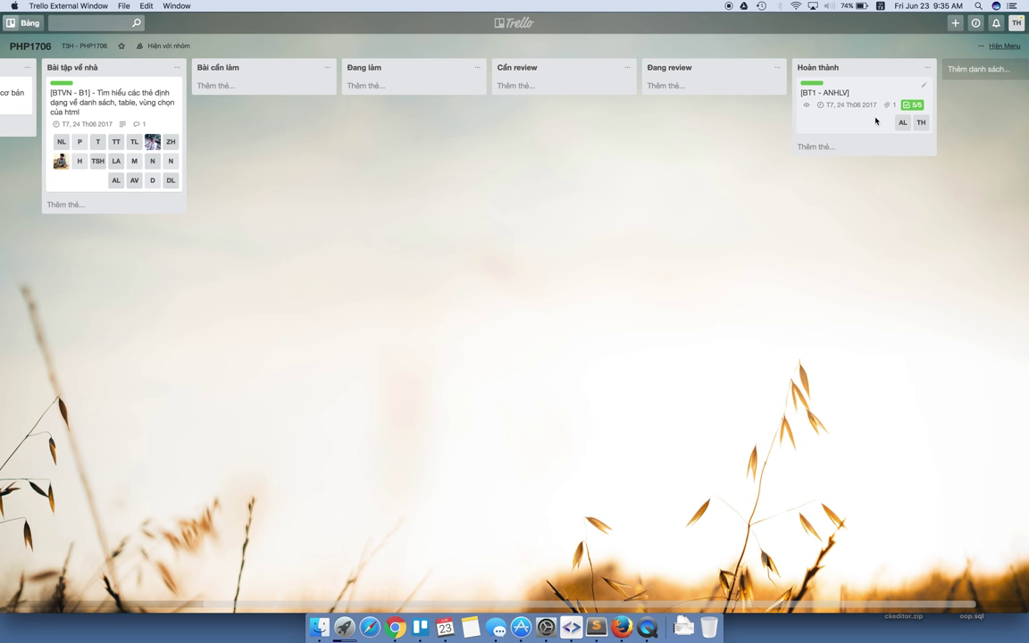